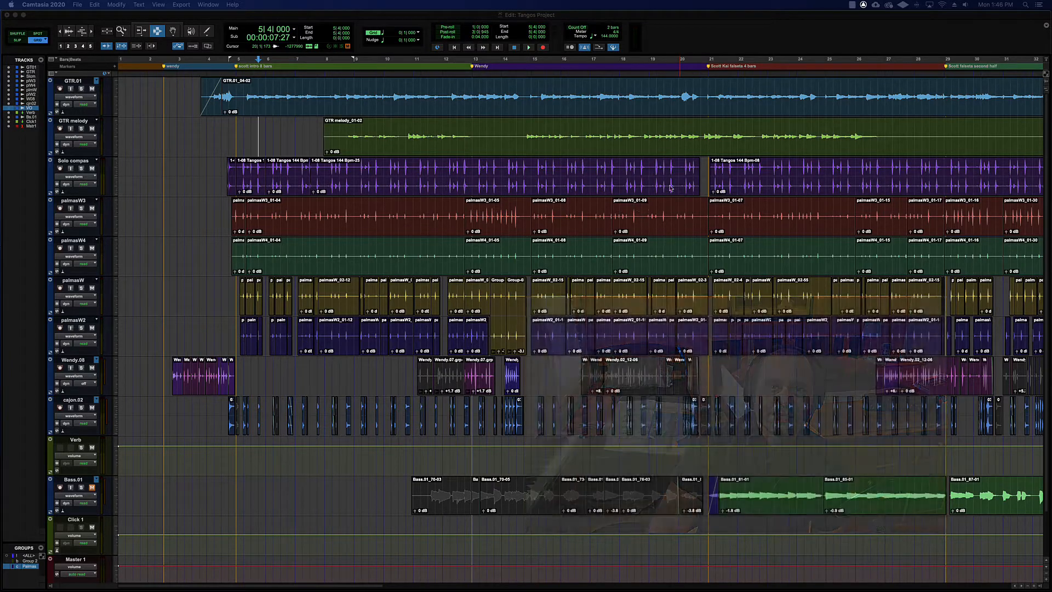
Solo the GTR melody track and play it from 8|1 to check the silence at the start of its clip
{"action": "key", "text": "super+bracketright"}
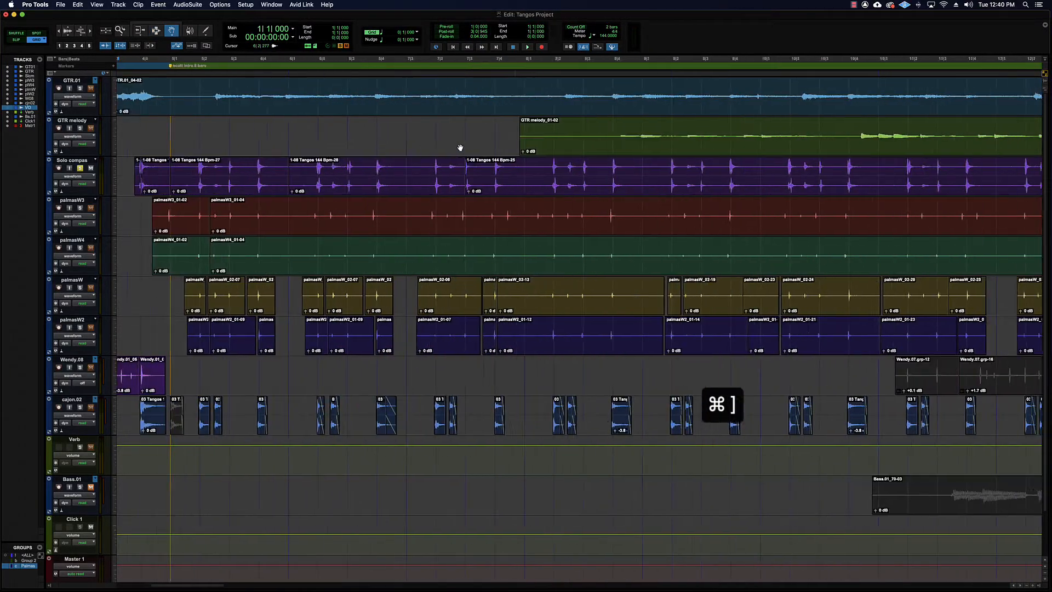
{"action": "scroll", "coordinate": [460, 148], "scroll_direction": "right", "scroll_amount": 5}
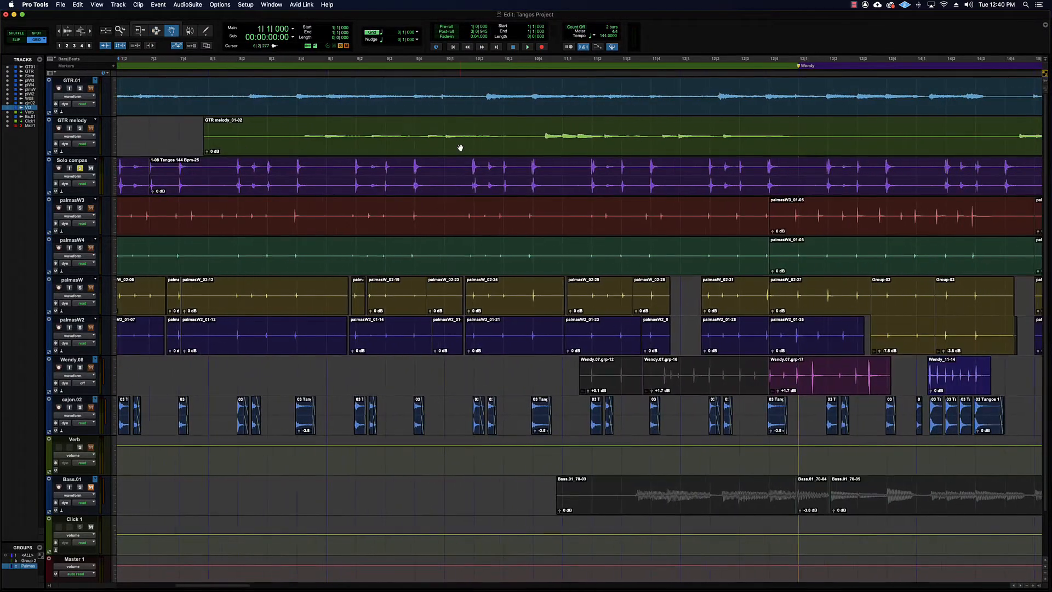
{"action": "left_click", "coordinate": [144, 32]}
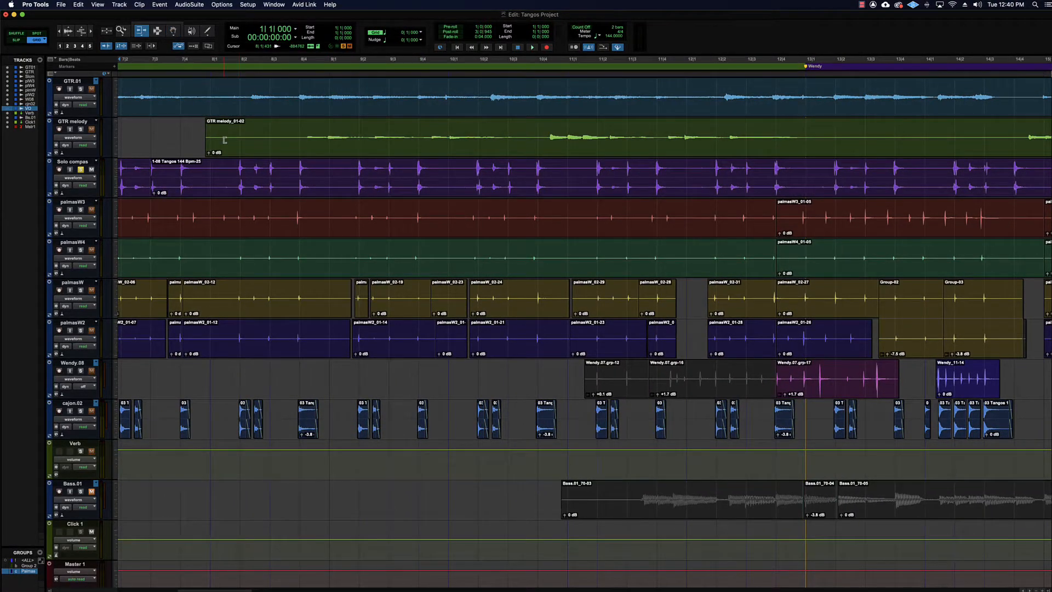
{"action": "key", "text": "super+3"}
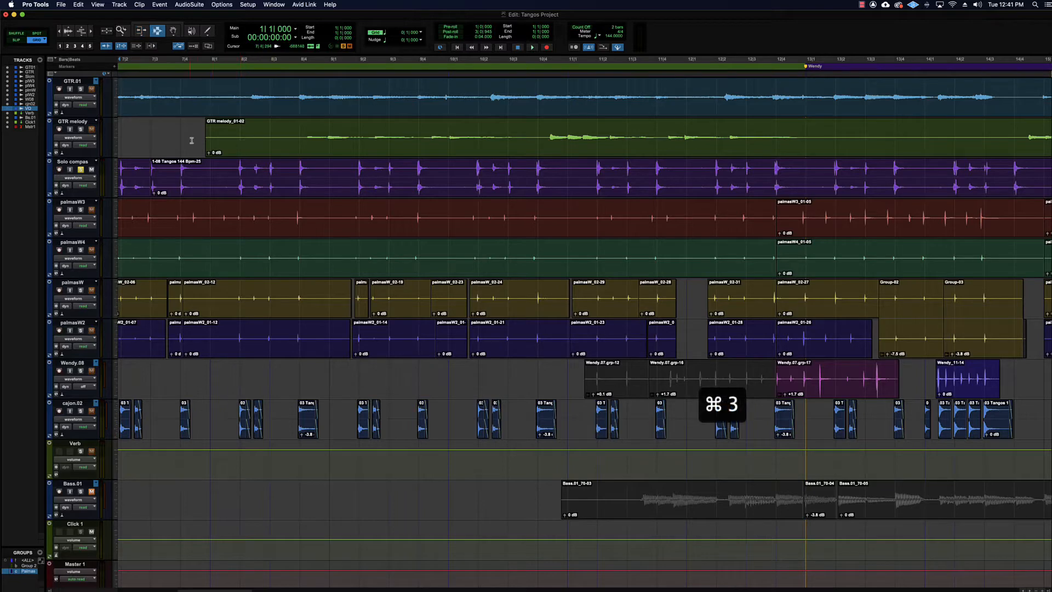
{"action": "left_click_drag", "start_coordinate": [181, 138], "coordinate": [289, 142]}
{"action": "left_click_drag", "start_coordinate": [538, 140], "coordinate": [185, 144]}
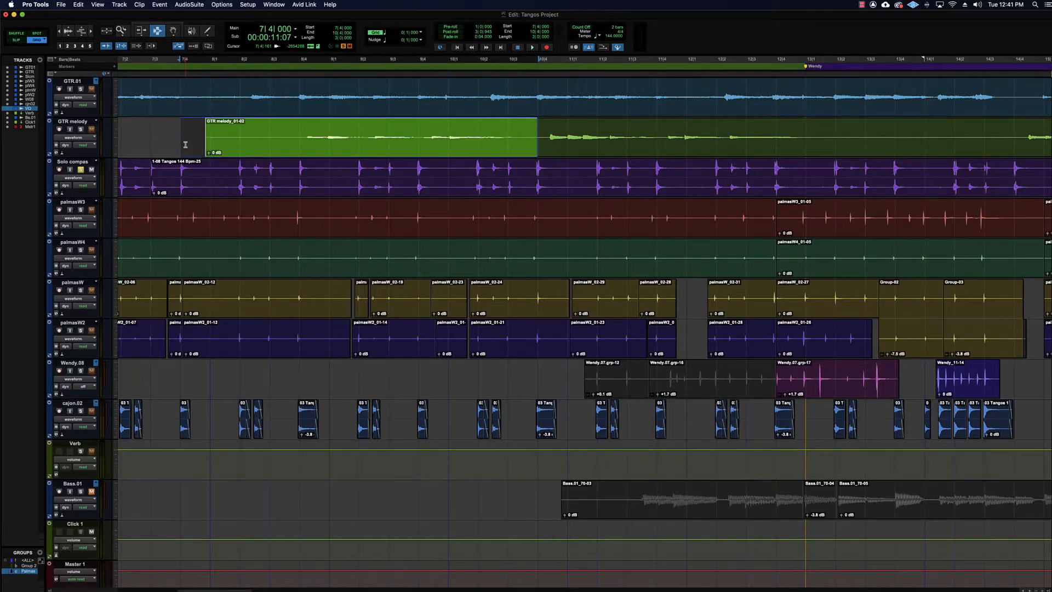
{"action": "key", "text": "space"}
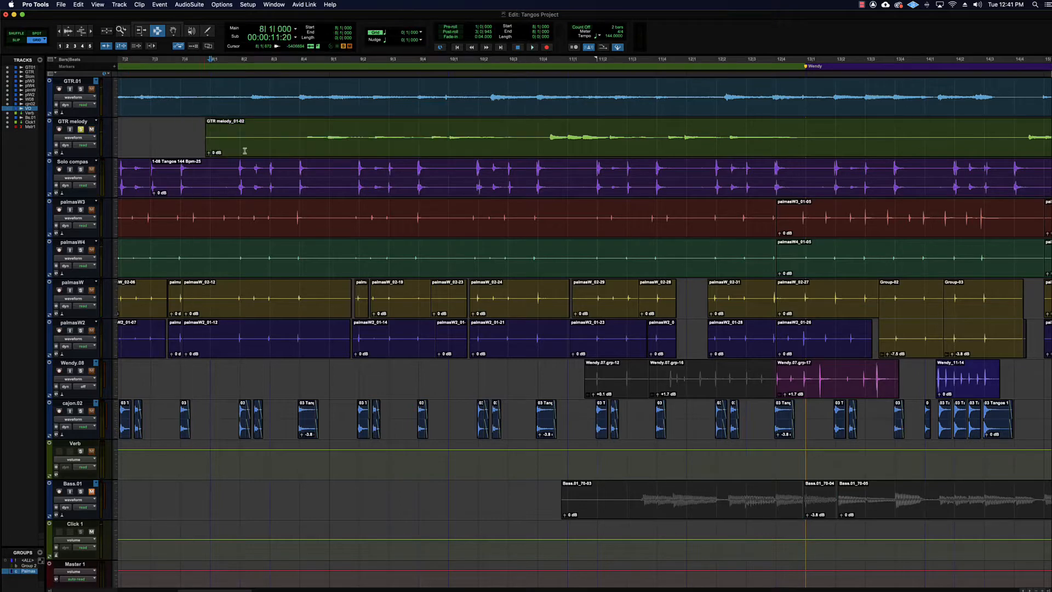
{"action": "key", "text": "space"}
{"action": "key", "text": "space"}
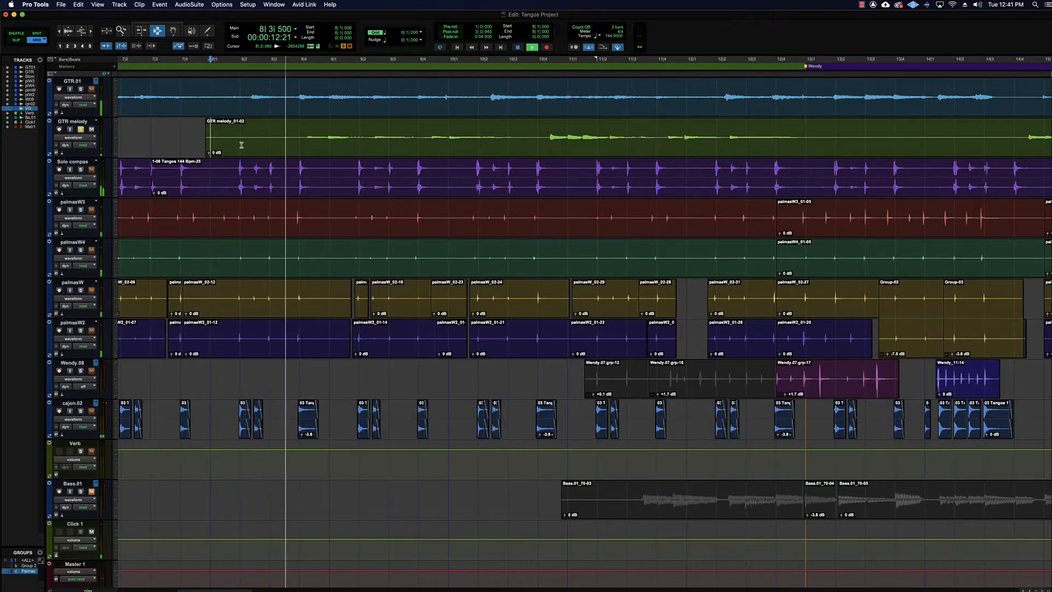
{"action": "key", "text": "space"}
Trim the silent start of the GTR melody_01-02 clip to 8|4 in Grid mode, then refine it to 8|4|173 in Slip mode
{"action": "left_click_drag", "start_coordinate": [211, 137], "coordinate": [306, 137]}
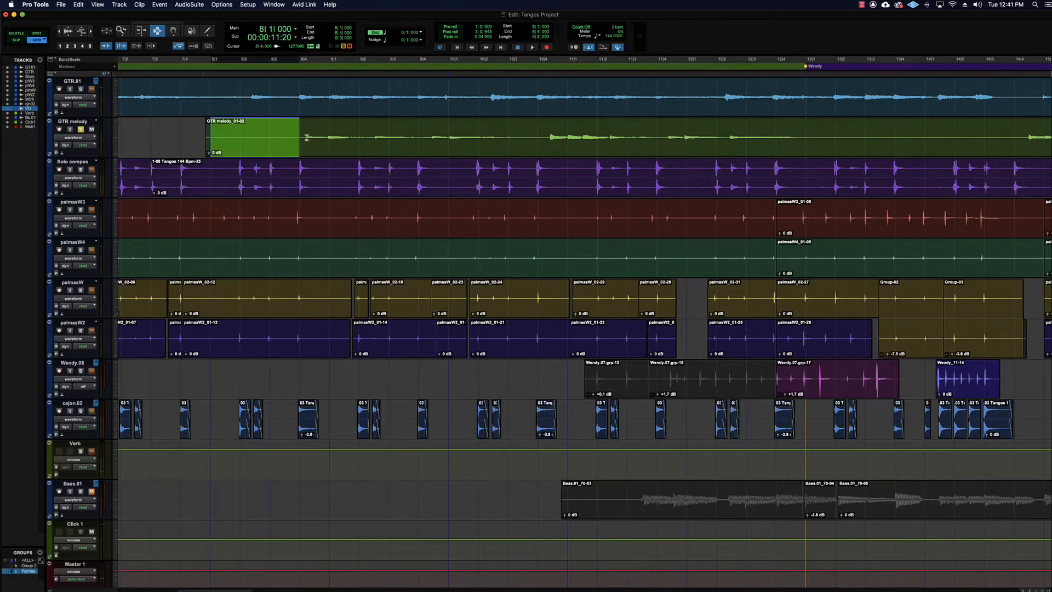
{"action": "left_click_drag", "start_coordinate": [210, 139], "coordinate": [296, 139]}
{"action": "left_click", "coordinate": [296, 138]}
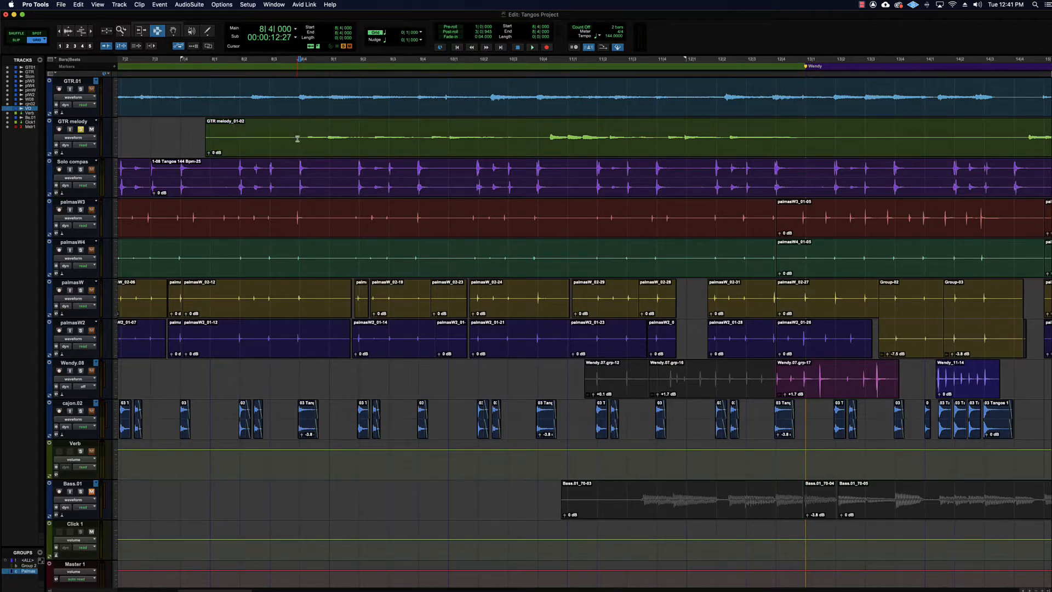
{"action": "left_click", "coordinate": [141, 32]}
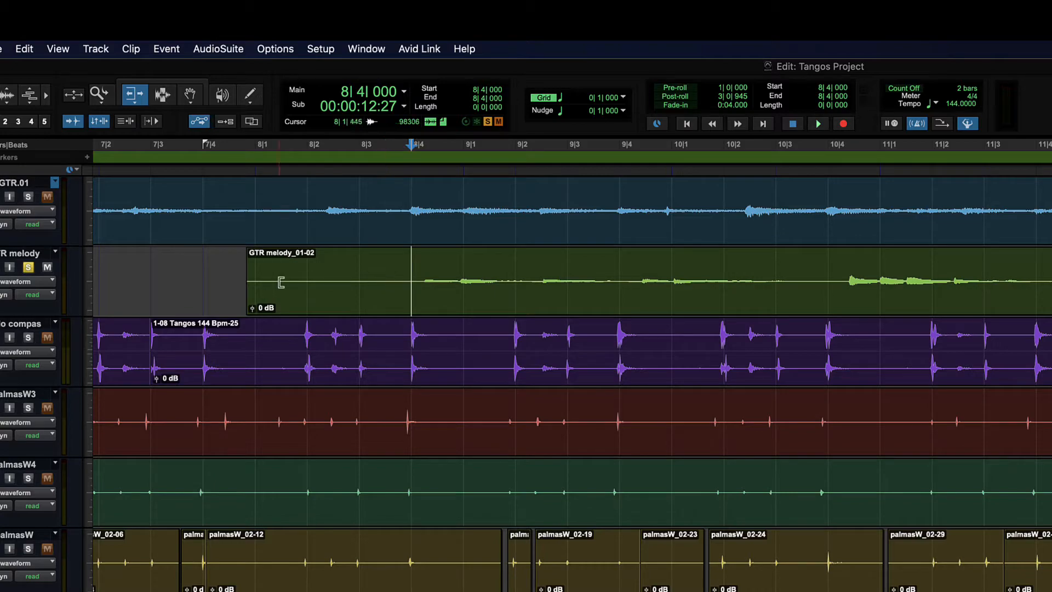
{"action": "left_click_drag", "start_coordinate": [252, 281], "coordinate": [406, 284]}
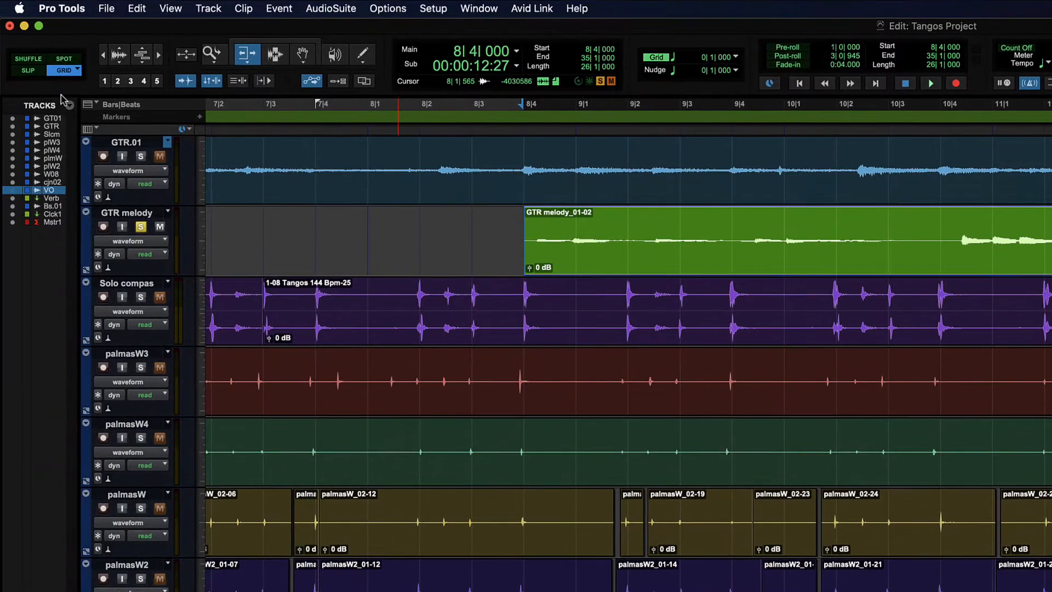
{"action": "left_click", "coordinate": [33, 74]}
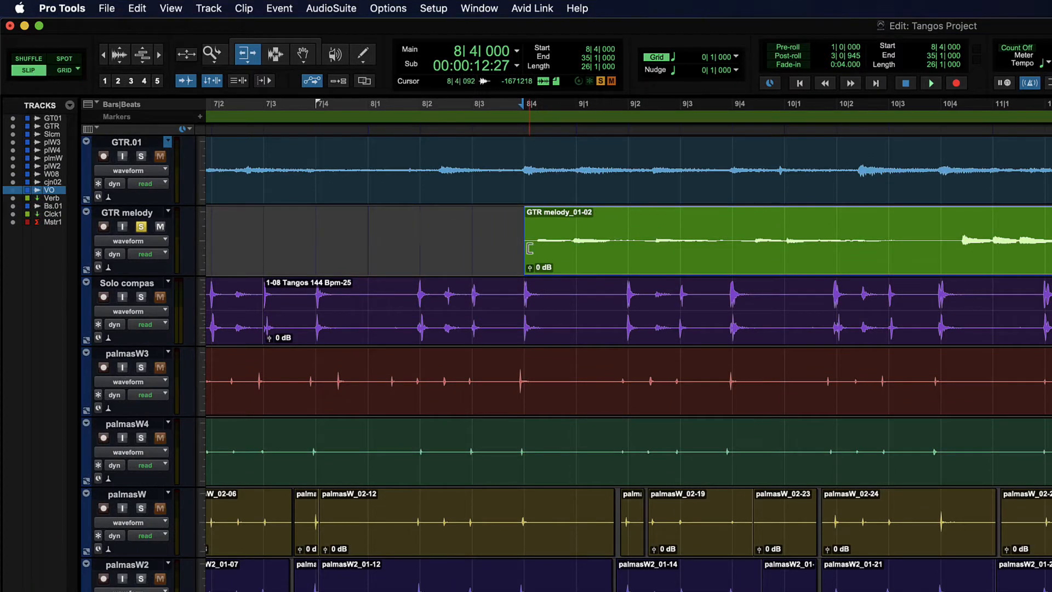
{"action": "left_click_drag", "start_coordinate": [526, 252], "coordinate": [534, 252]}
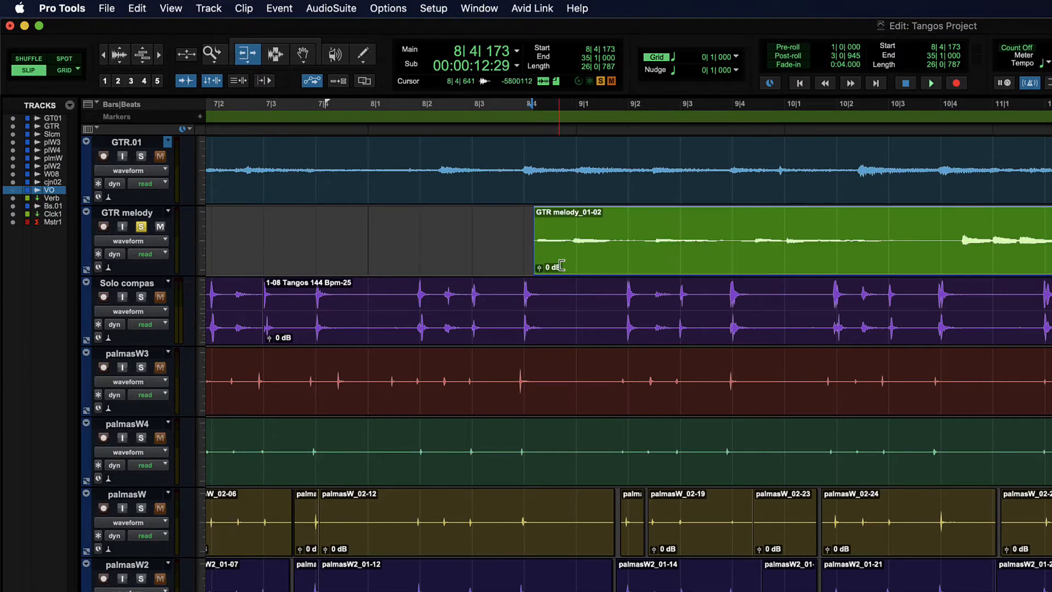
Play back the trimmed start of the GTR melody clip from 8|1|231
{"action": "key", "text": "super+3"}
{"action": "left_click", "coordinate": [381, 237]}
{"action": "key", "text": "space"}
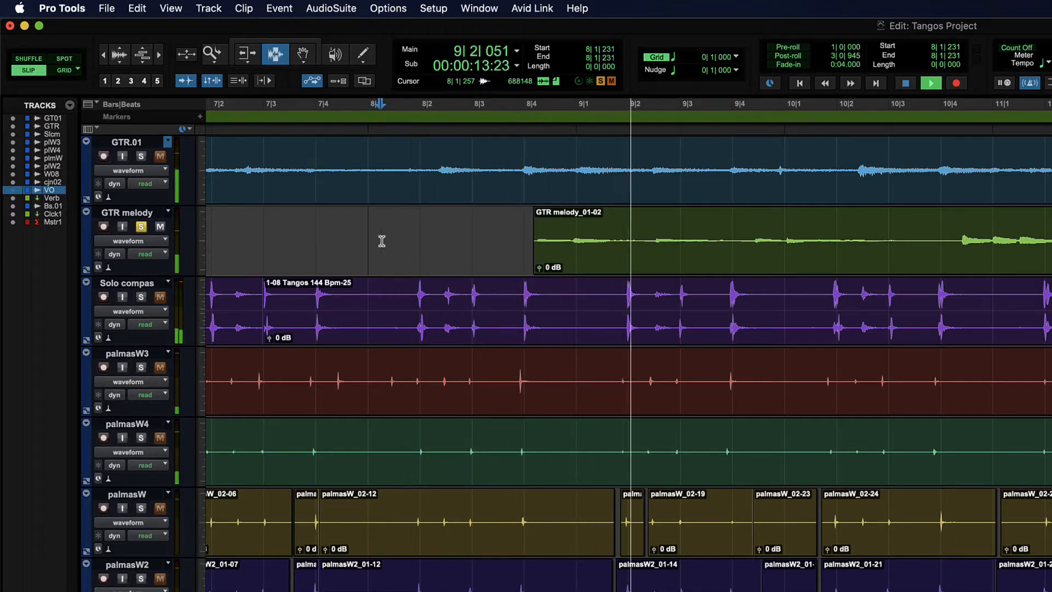
{"action": "key", "text": "space"}
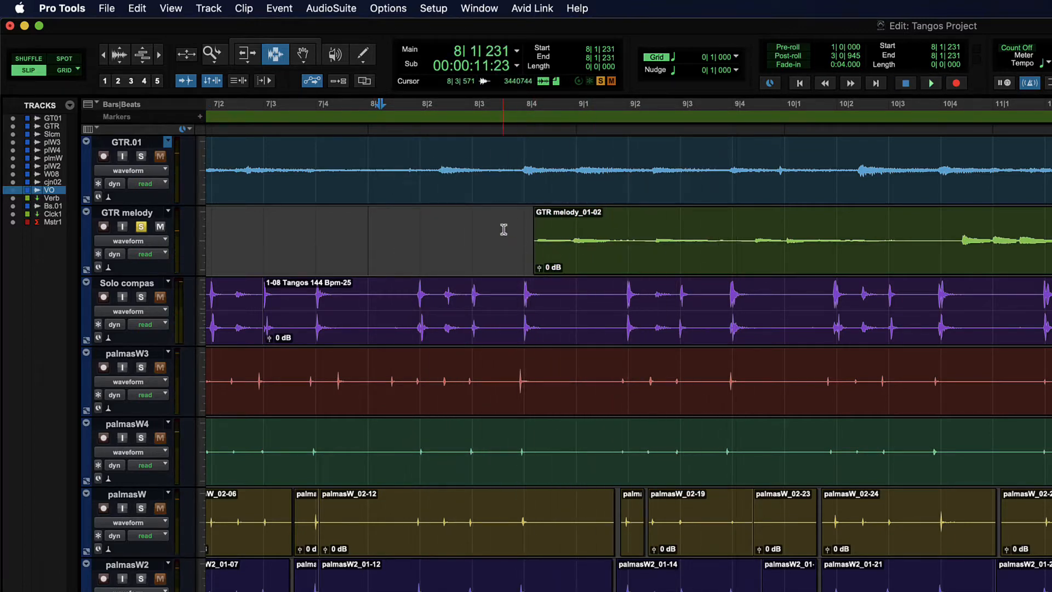
Delete the faded tail of the GTR melody_02-01 clip from 54|3|330 onward
{"action": "left_click", "coordinate": [533, 250]}
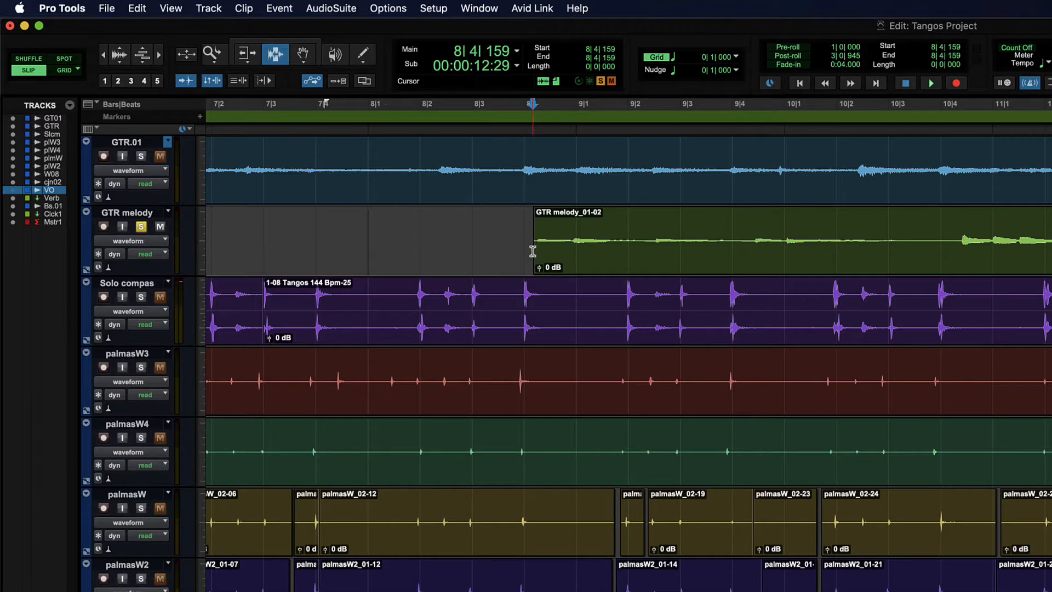
{"action": "key", "text": "super+bracketleft"}
{"action": "key", "text": "super+bracketleft"}
{"action": "key", "text": "super+bracketleft"}
{"action": "key", "text": "super+bracketleft"}
{"action": "key", "text": "super+bracketleft"}
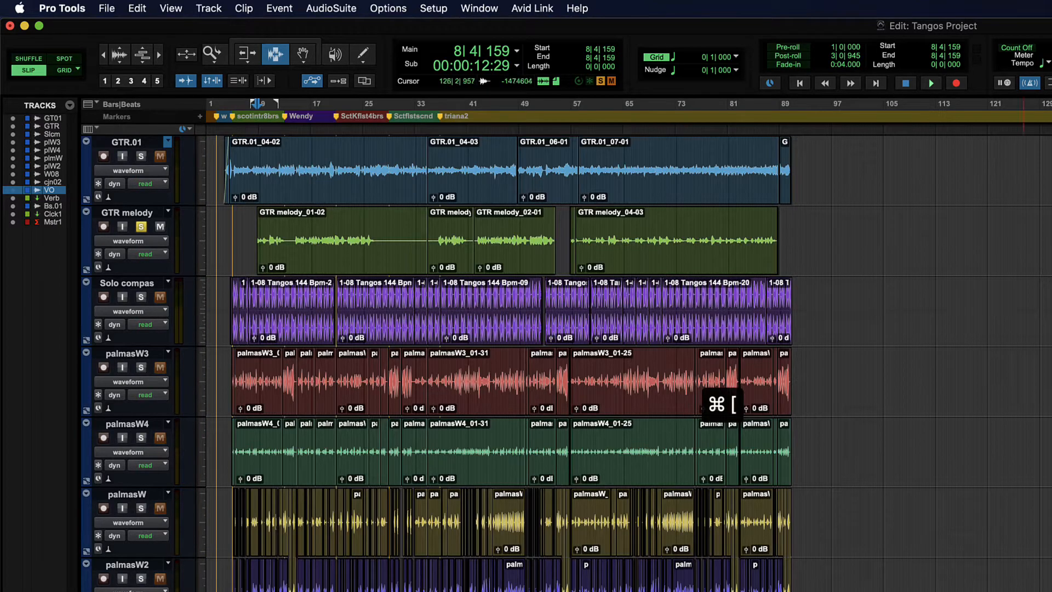
{"action": "left_click", "coordinate": [555, 243]}
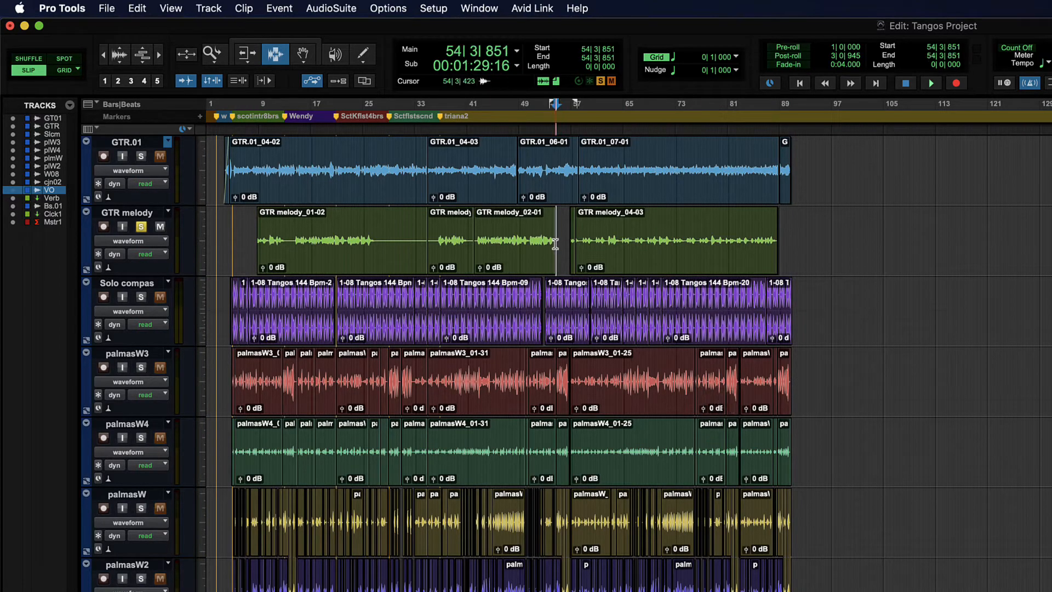
{"action": "key", "text": "super+bracketright"}
{"action": "key", "text": "super+bracketright"}
{"action": "key", "text": "super+bracketright"}
{"action": "key", "text": "super+bracketright"}
{"action": "key", "text": "super+bracketright"}
{"action": "key", "text": "super+bracketright"}
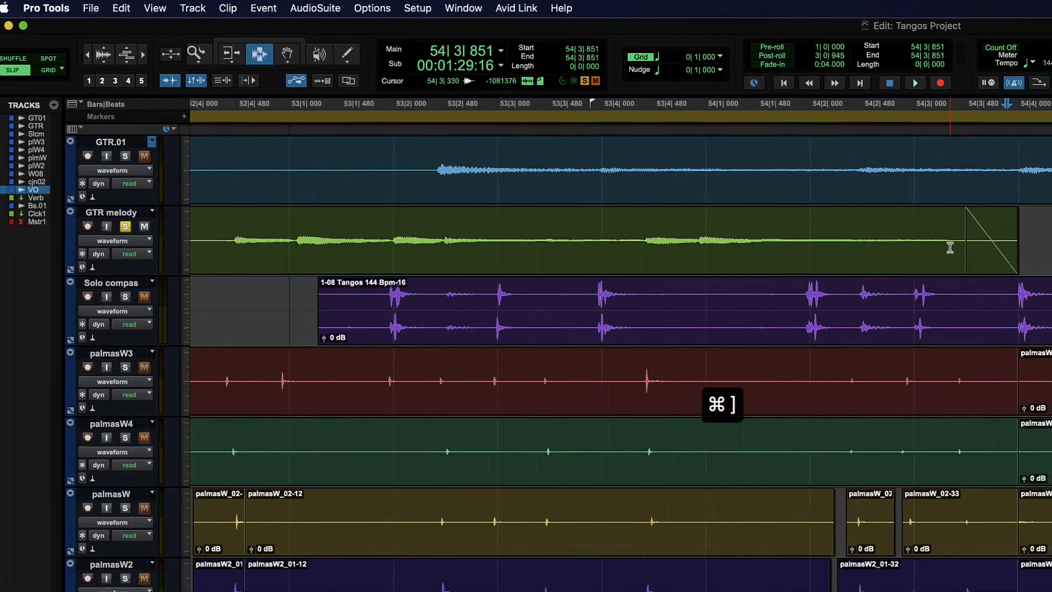
{"action": "left_click_drag", "start_coordinate": [966, 252], "coordinate": [1051, 252]}
{"action": "key", "text": "Delete"}
Extend the end of the GTR melody_02-01 clip past 55|2 with the Trim tool, then trim it back to 54|3|537
{"action": "key", "text": "super+2"}
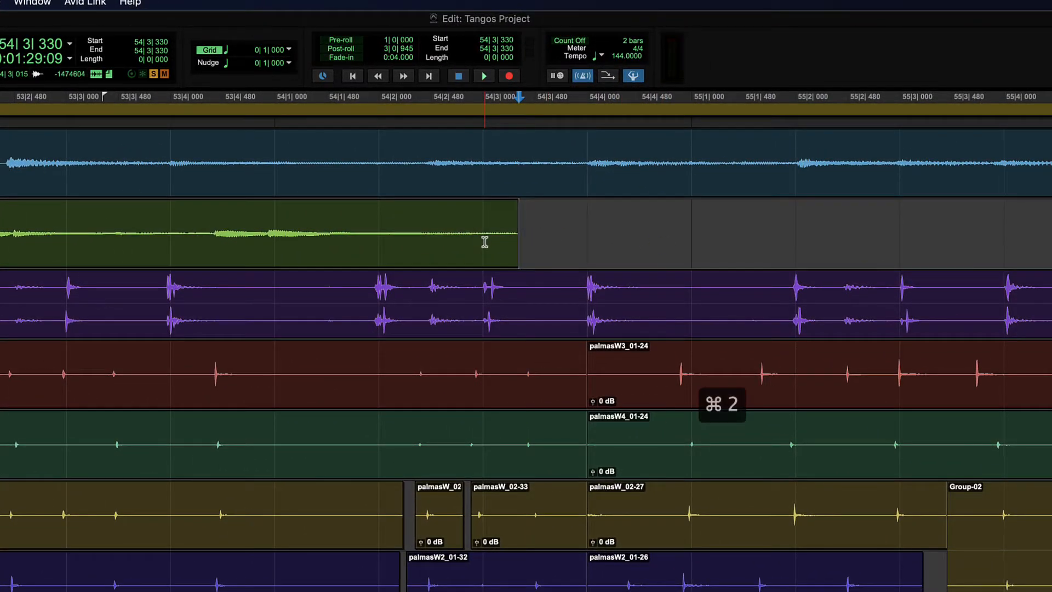
{"action": "left_click_drag", "start_coordinate": [605, 243], "coordinate": [1021, 251]}
{"action": "left_click_drag", "start_coordinate": [901, 248], "coordinate": [952, 250]}
{"action": "left_click", "coordinate": [840, 239]}
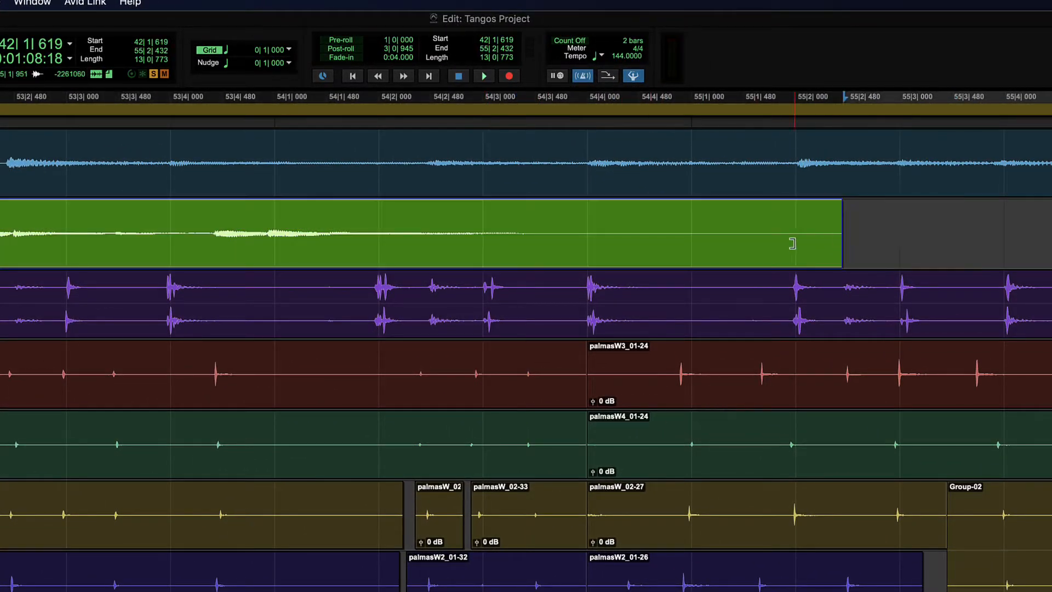
{"action": "left_click", "coordinate": [750, 243]}
{"action": "left_click", "coordinate": [663, 244]}
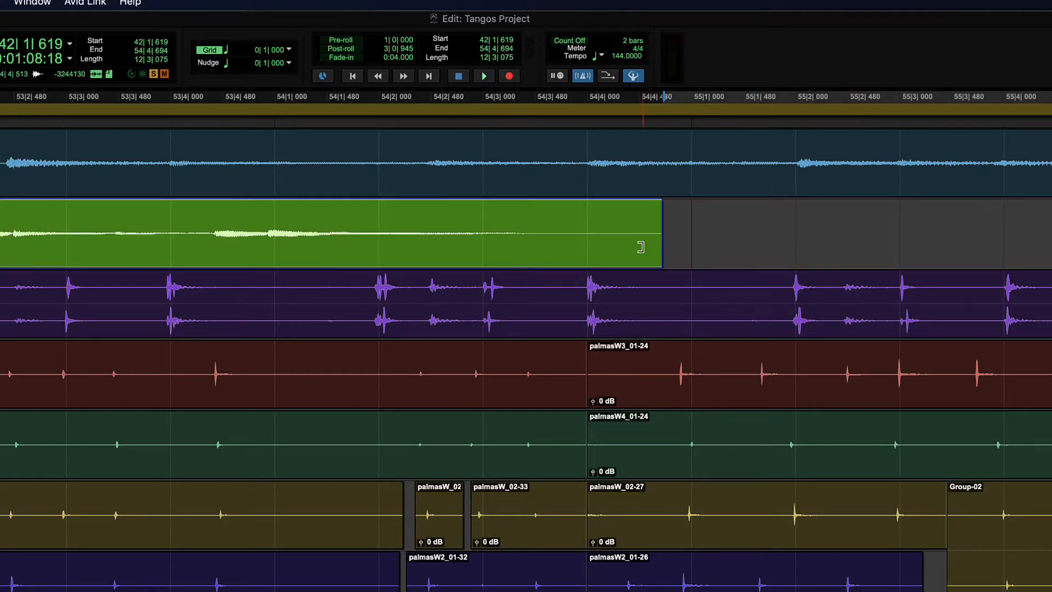
{"action": "left_click", "coordinate": [515, 238]}
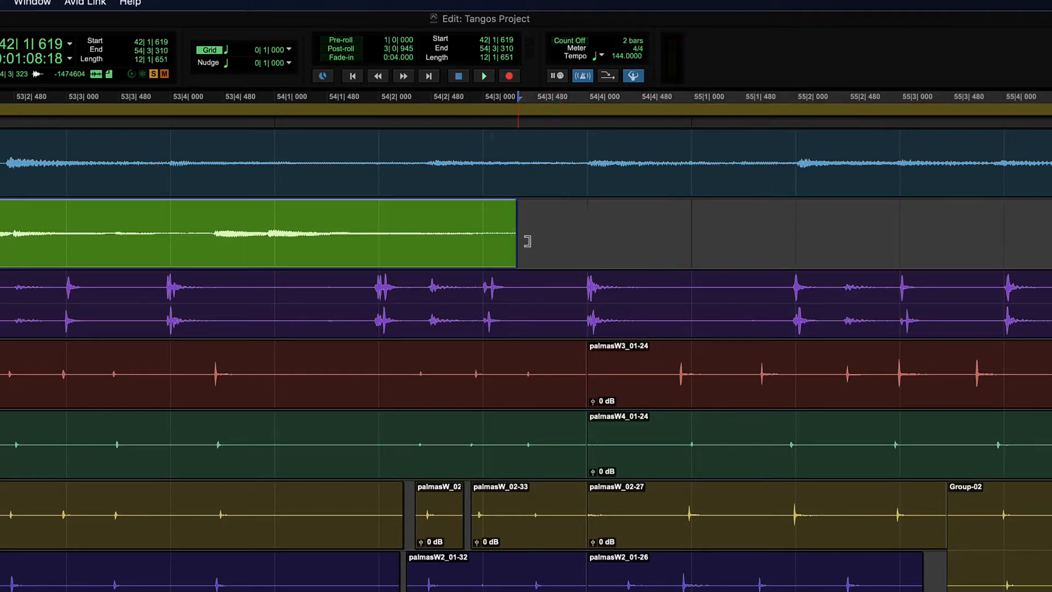
{"action": "mouse_move", "coordinate": [527, 241]}
{"action": "left_mouse_down"}
{"action": "mouse_move", "coordinate": [782, 252]}
{"action": "mouse_move", "coordinate": [542, 251]}
{"action": "left_mouse_up"}
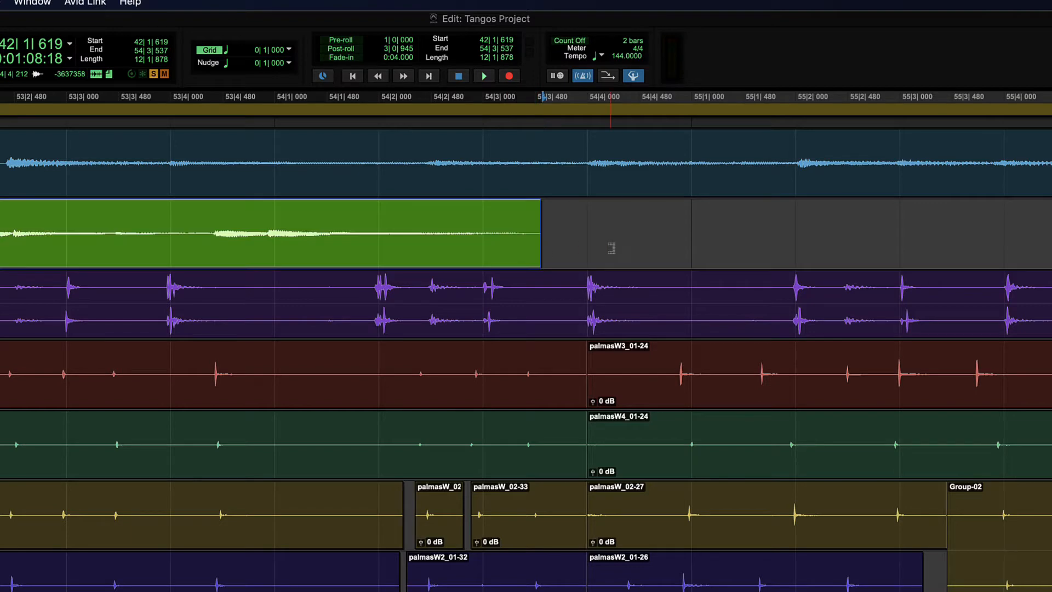
Trim the GTR melody_01-02 clip to a selection from 14|4|057 to 26|4|414, then undo the trim
{"action": "key", "text": "super+3"}
{"action": "left_click", "coordinate": [366, 236]}
{"action": "key", "text": "super+bracketleft"}
{"action": "key", "text": "super+bracketleft"}
{"action": "key", "text": "super+bracketleft"}
{"action": "key", "text": "super+bracketleft"}
{"action": "key", "text": "super+bracketleft"}
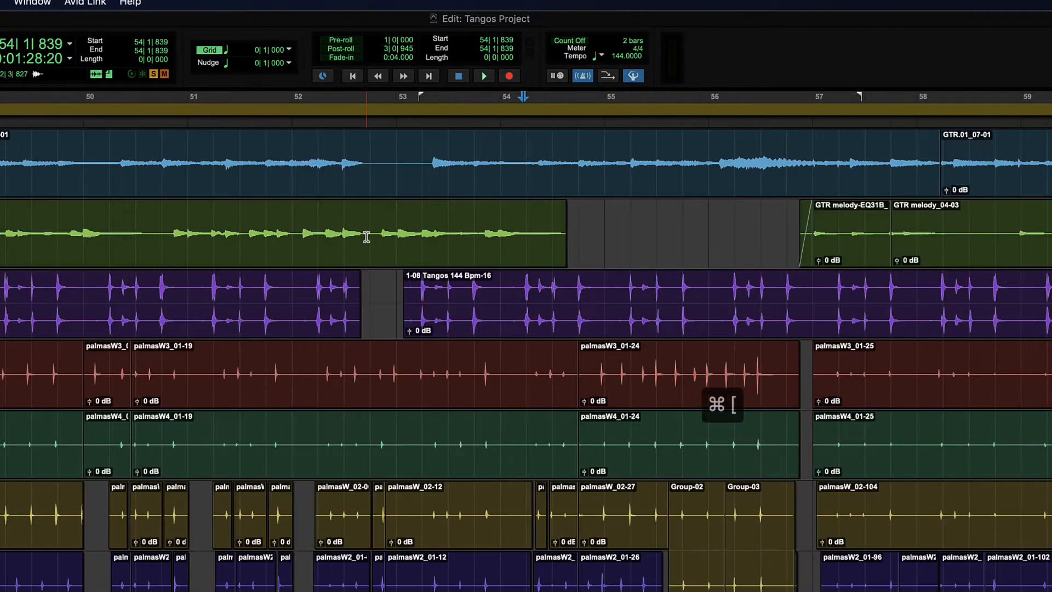
{"action": "scroll", "coordinate": [366, 237], "scroll_direction": "right", "scroll_amount": 3}
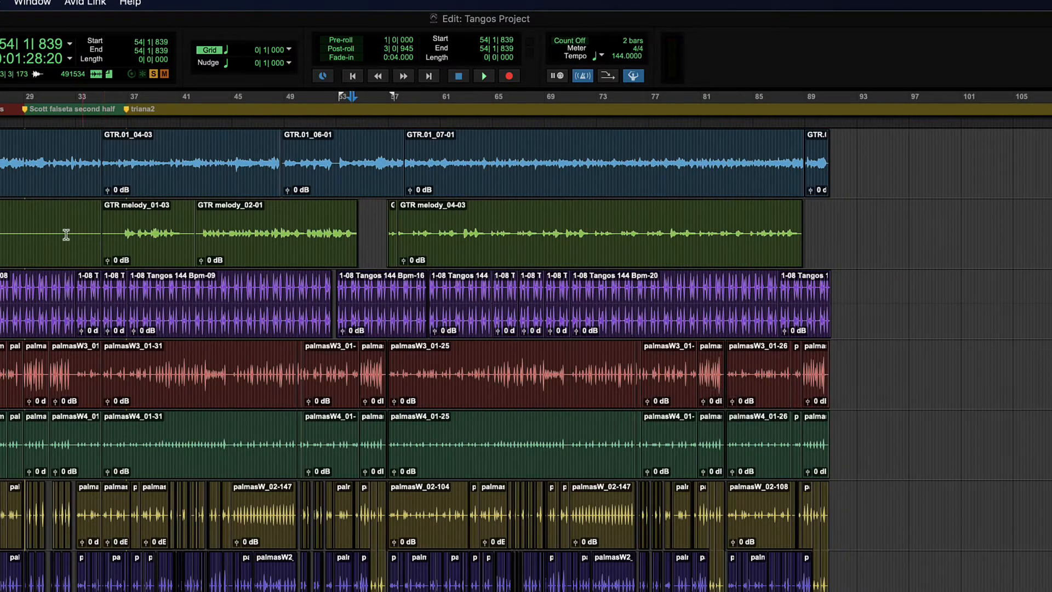
{"action": "left_click", "coordinate": [0, 241]}
{"action": "key", "text": "super+bracketleft"}
{"action": "key", "text": "super+bracketright"}
{"action": "key", "text": "super+bracketright"}
{"action": "key", "text": "super+bracketright"}
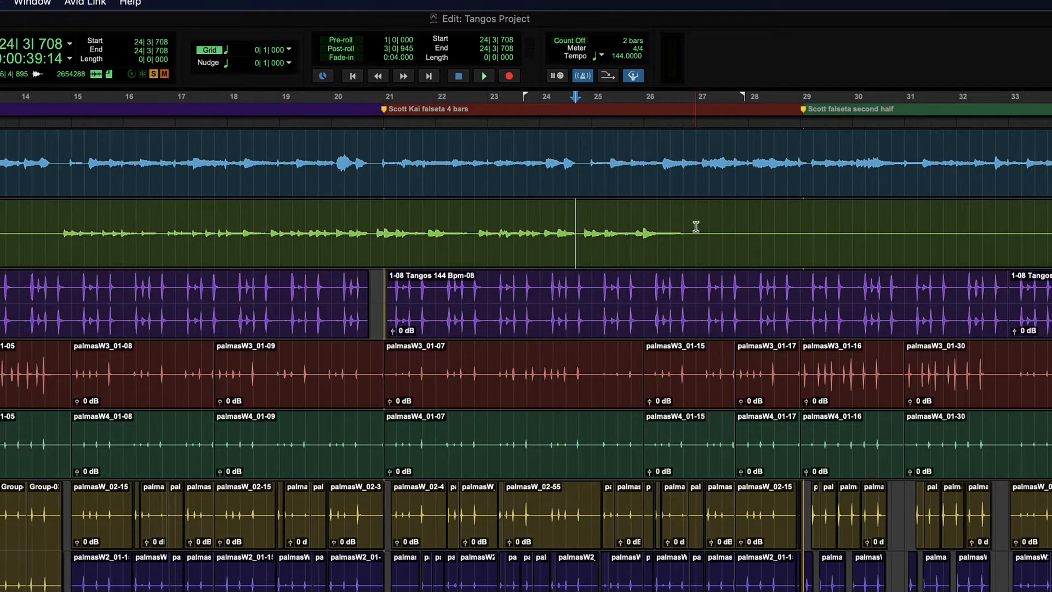
{"action": "double_click", "coordinate": [60, 241]}
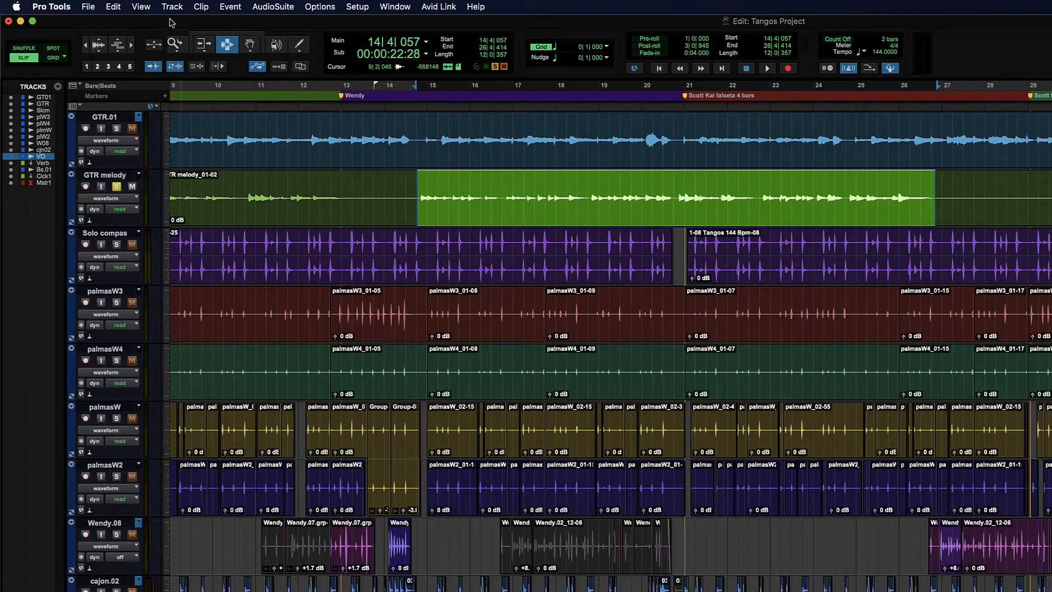
{"action": "left_click", "coordinate": [113, 6]}
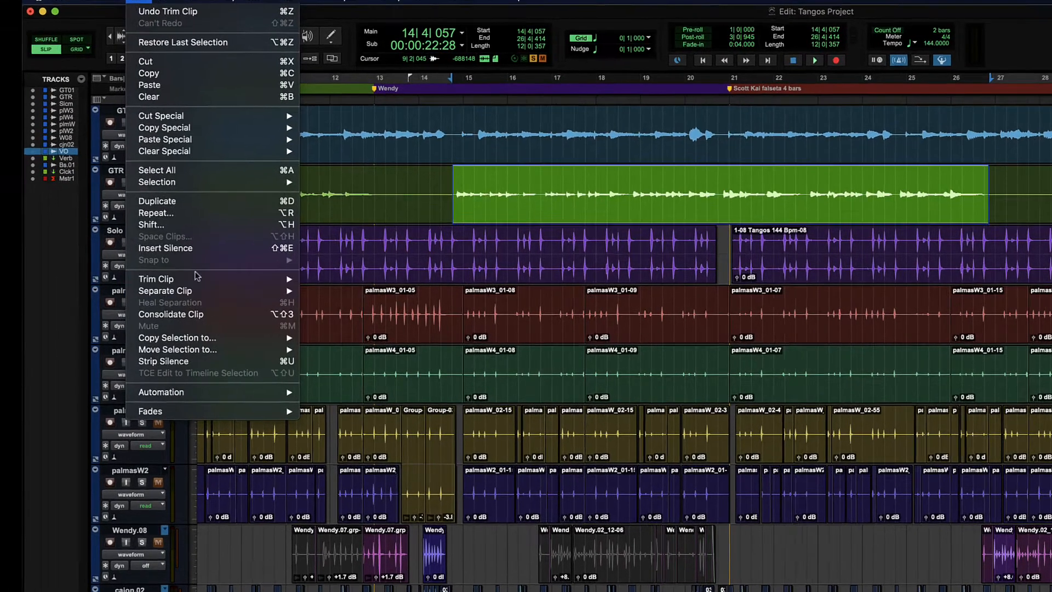
{"action": "mouse_move", "coordinate": [219, 279]}
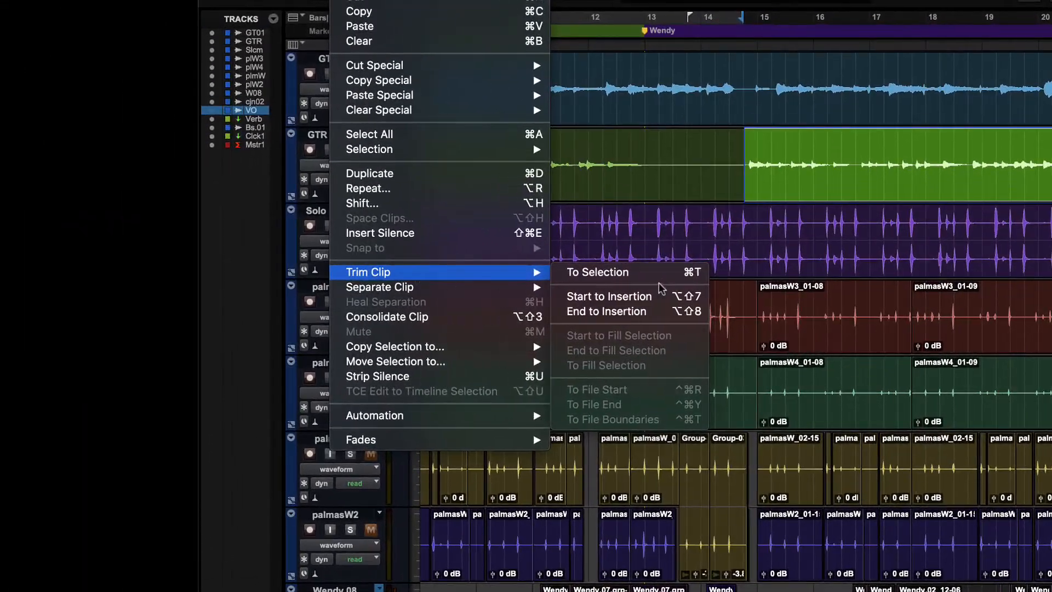
{"action": "left_click", "coordinate": [624, 272]}
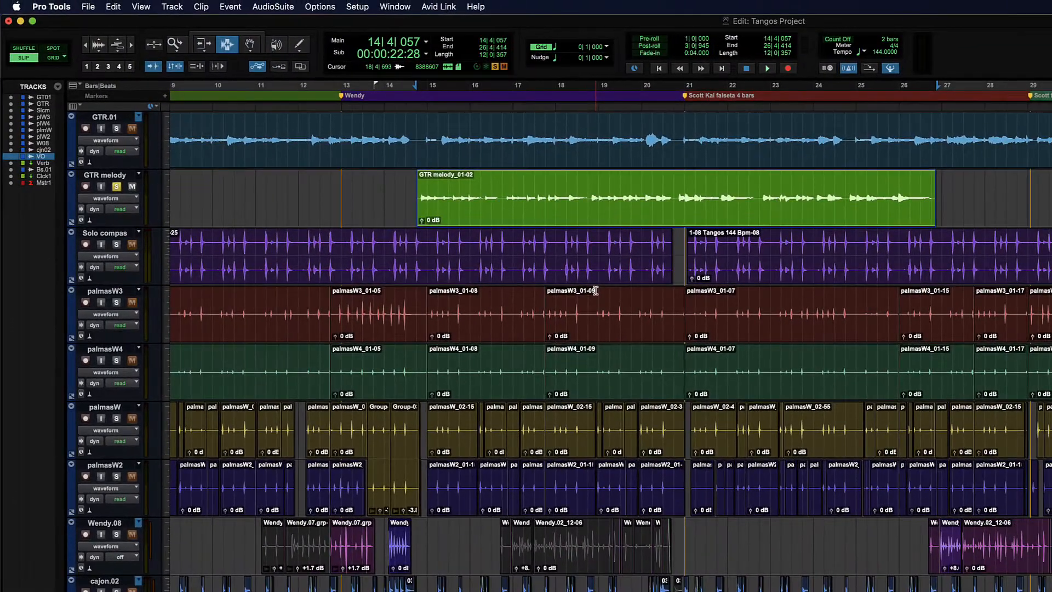
{"action": "key", "text": "super+z"}
Trim the GTR melody_01-02 clip to a selection from 14|3|856 to 27|1|042, then undo it and place the cursor at 14|2|158
{"action": "left_click", "coordinate": [438, 201]}
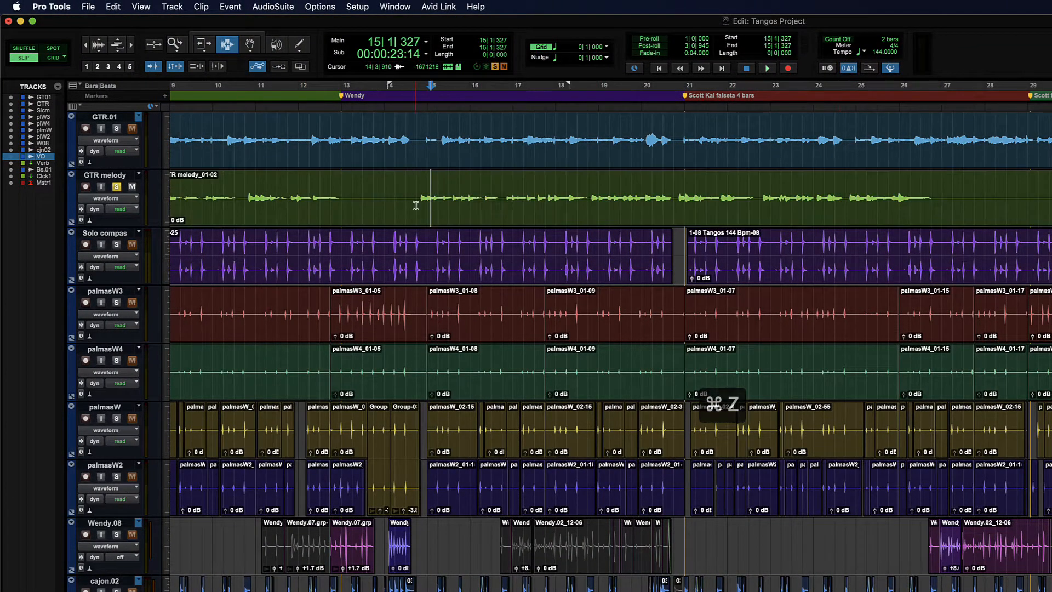
{"action": "left_click_drag", "start_coordinate": [416, 202], "coordinate": [942, 215]}
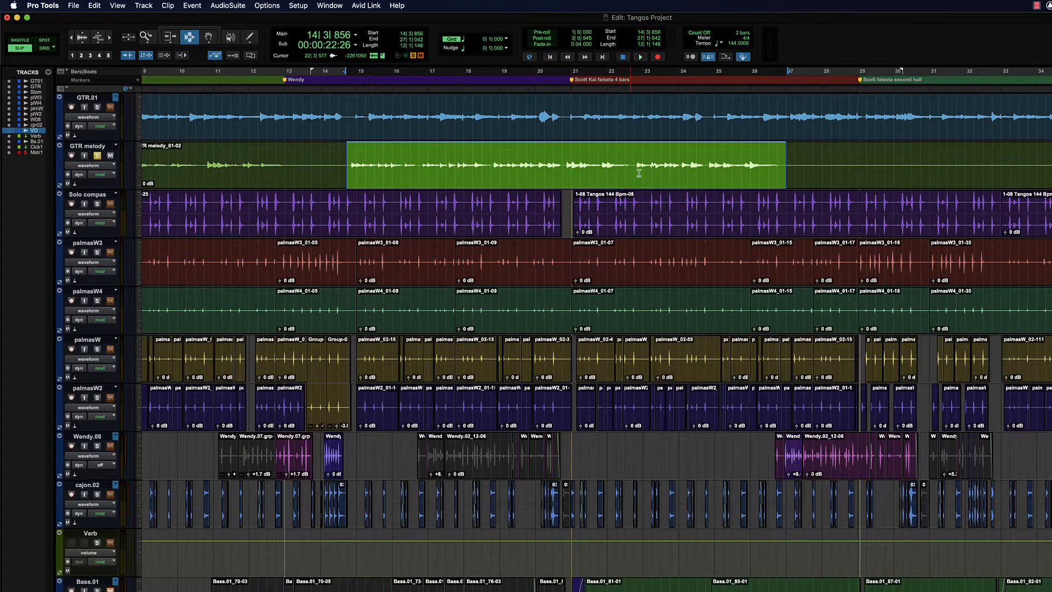
{"action": "key", "text": "super+t"}
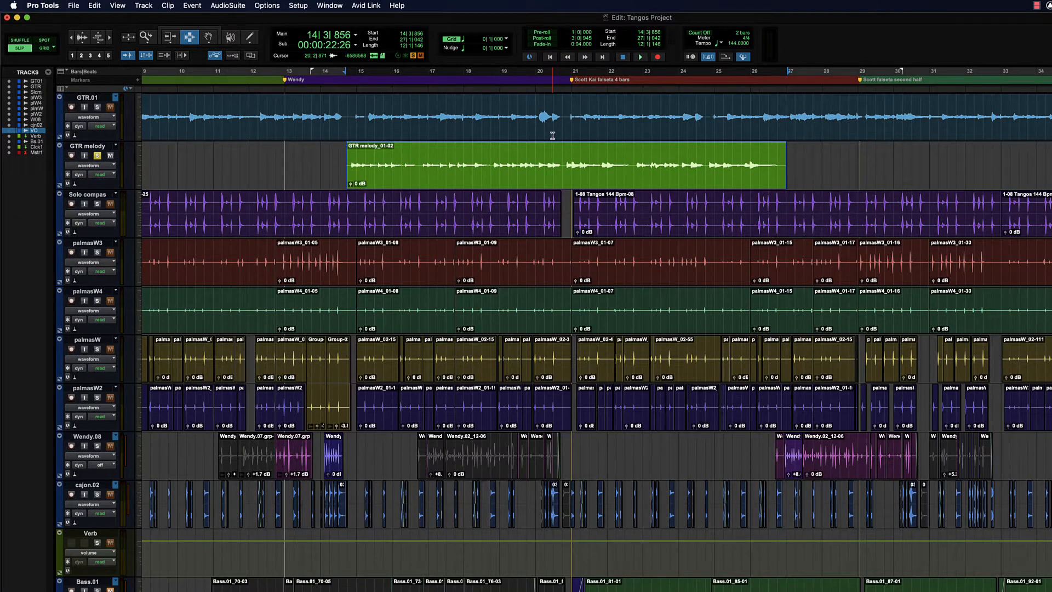
{"action": "key", "text": "super+z"}
{"action": "left_click", "coordinate": [331, 164]}
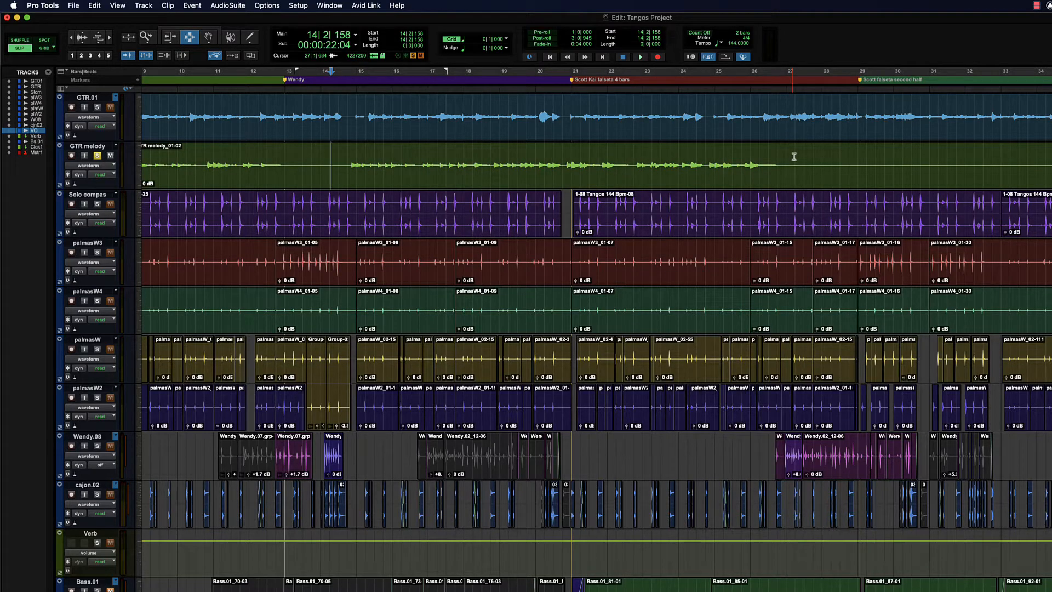
Bring the end of the song at bar 90 into view and select the 03 Tangos 160-116 clip on cajon.02 with the Grabber tool
{"action": "key", "text": "super+["}
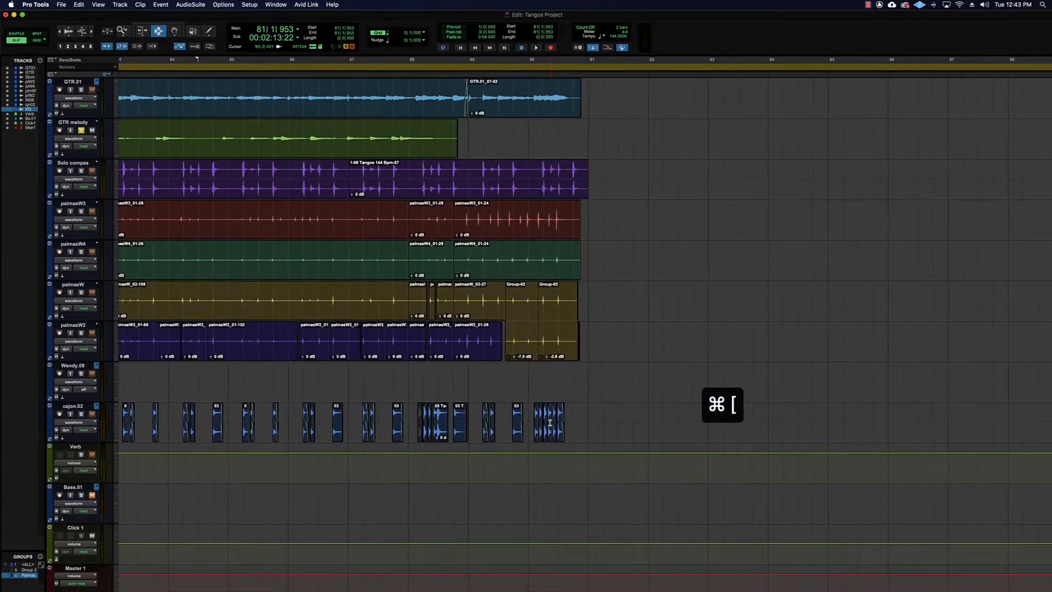
{"action": "key", "text": "super+]"}
{"action": "key", "text": "super+]"}
{"action": "key", "text": "super+]"}
{"action": "key", "text": "super+]"}
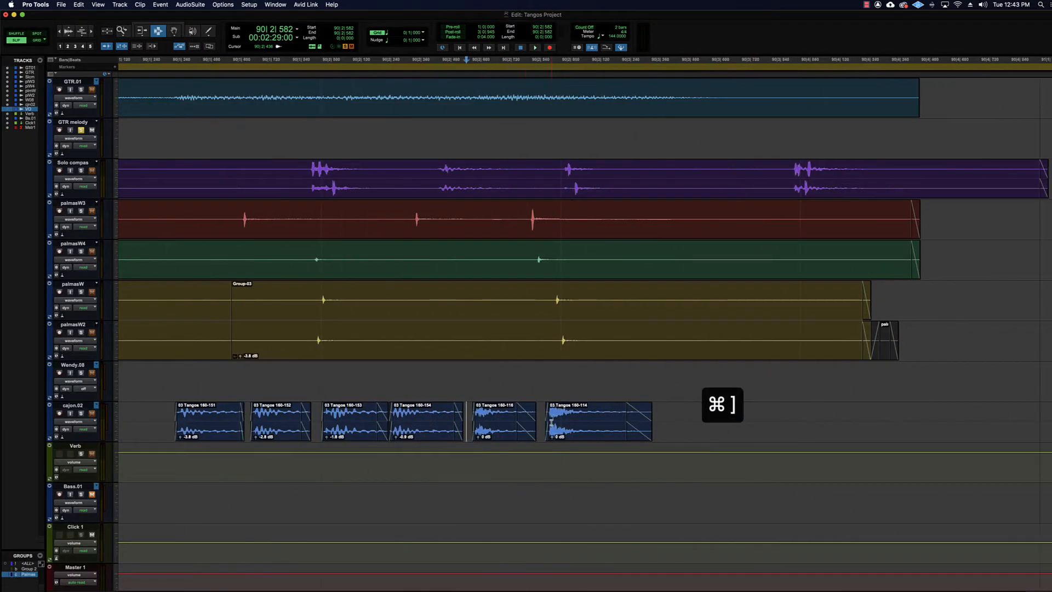
{"action": "key", "text": "super+4"}
{"action": "left_click", "coordinate": [492, 406]}
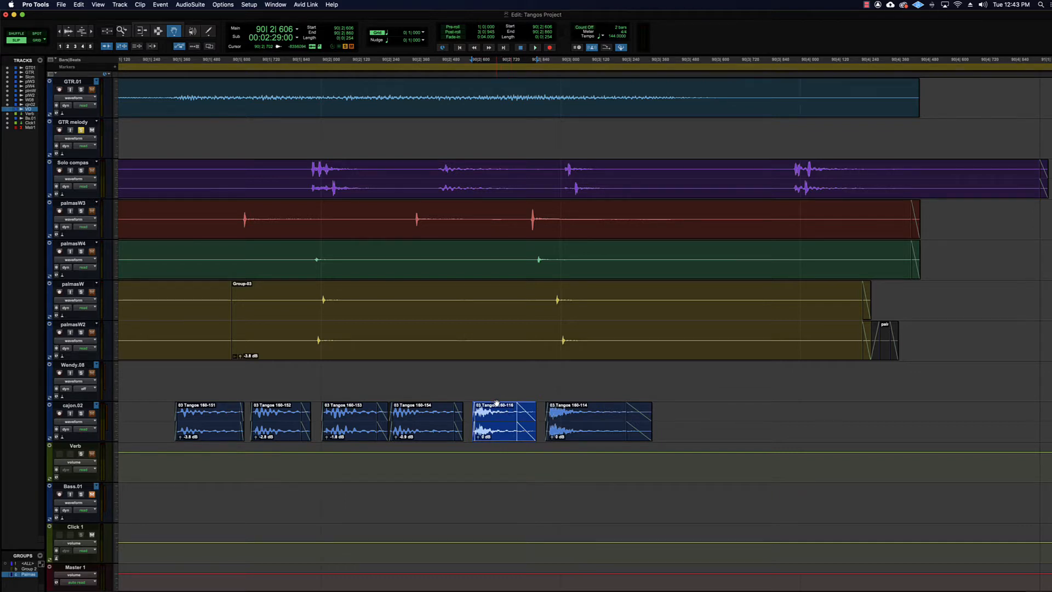
Turn off the Palmas edit group and select the last clap on the palmasW3 track alone with the Selector tool
{"action": "key", "text": "super+3"}
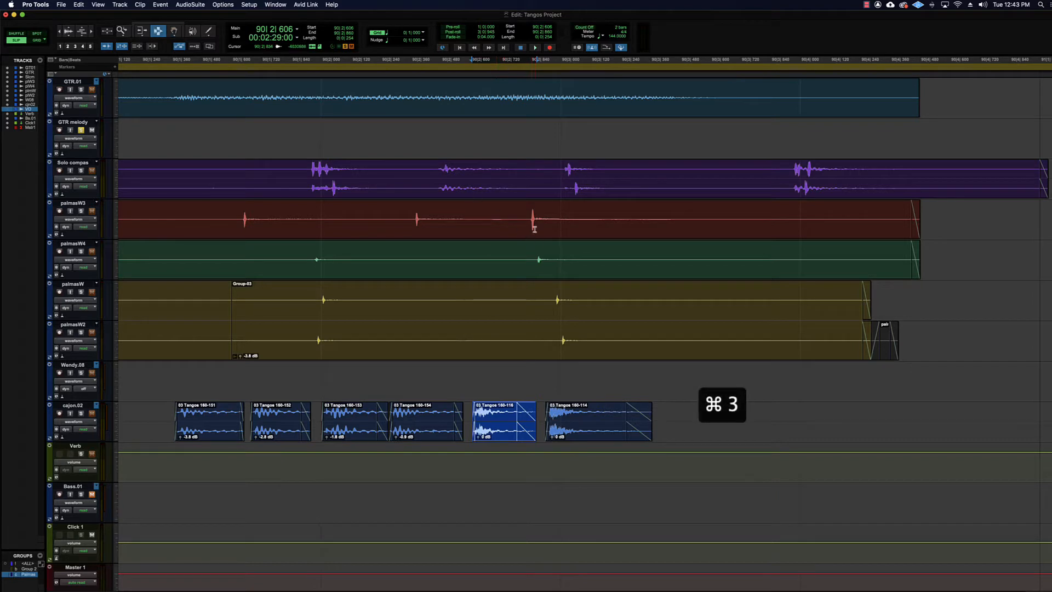
{"action": "left_click", "coordinate": [521, 224]}
{"action": "left_click_drag", "start_coordinate": [521, 224], "coordinate": [741, 231]}
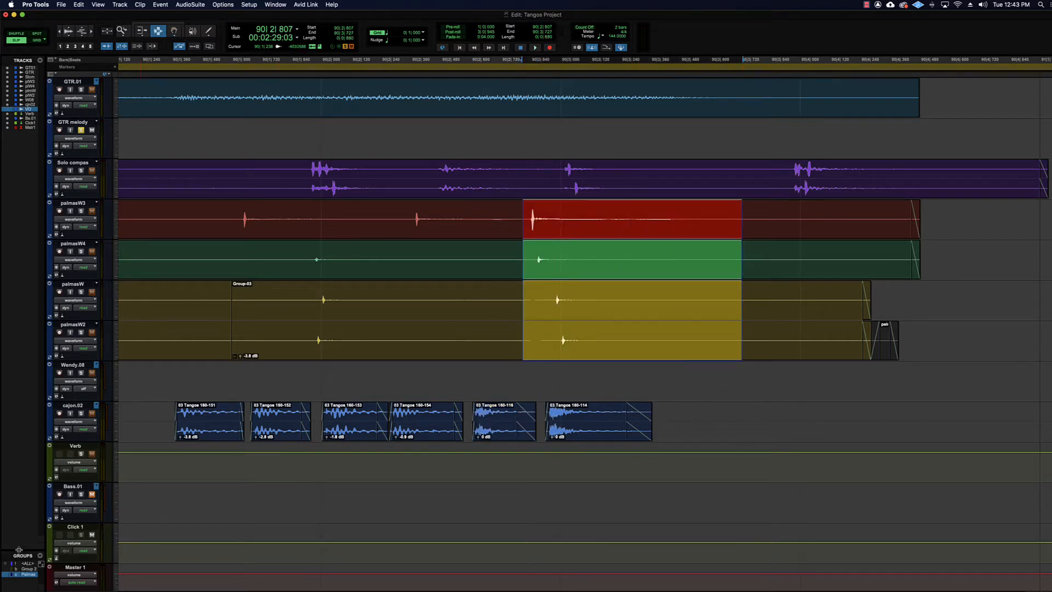
{"action": "left_click", "coordinate": [28, 575]}
{"action": "left_click", "coordinate": [530, 249]}
{"action": "left_click_drag", "start_coordinate": [530, 225], "coordinate": [682, 236]}
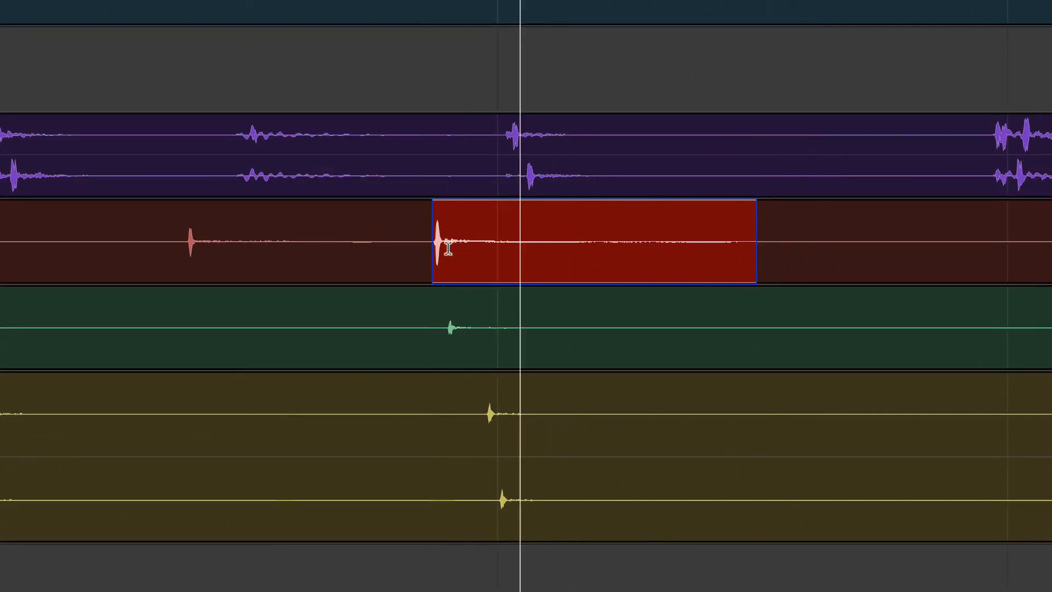
Split the palmasW3 clip just before its last clap at 90|2|839 and select the part after the split with the Grabber tool
{"action": "left_click", "coordinate": [481, 248]}
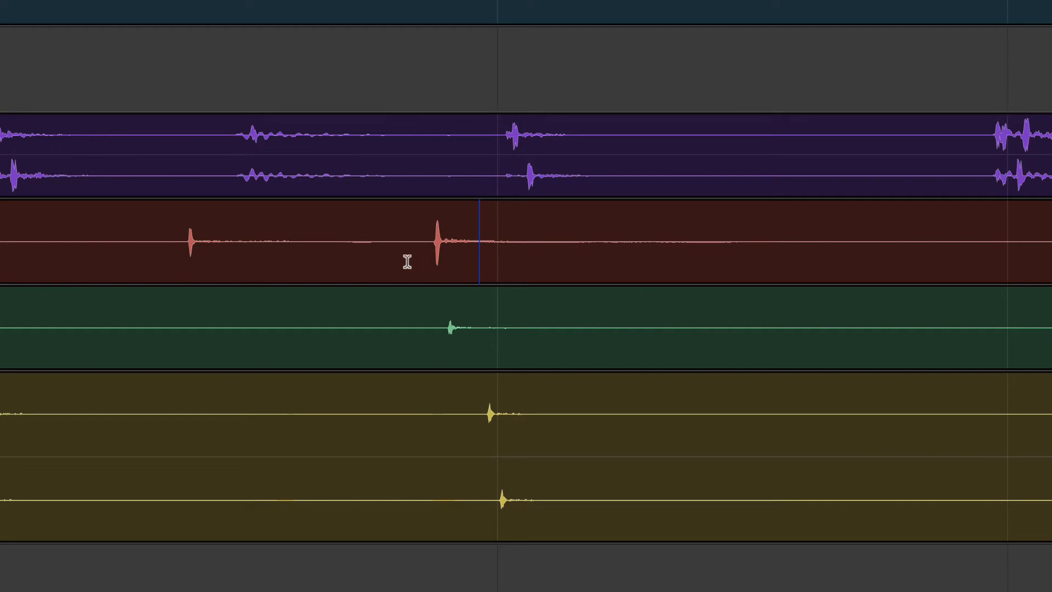
{"action": "left_click", "coordinate": [433, 251]}
{"action": "key", "text": "super+e"}
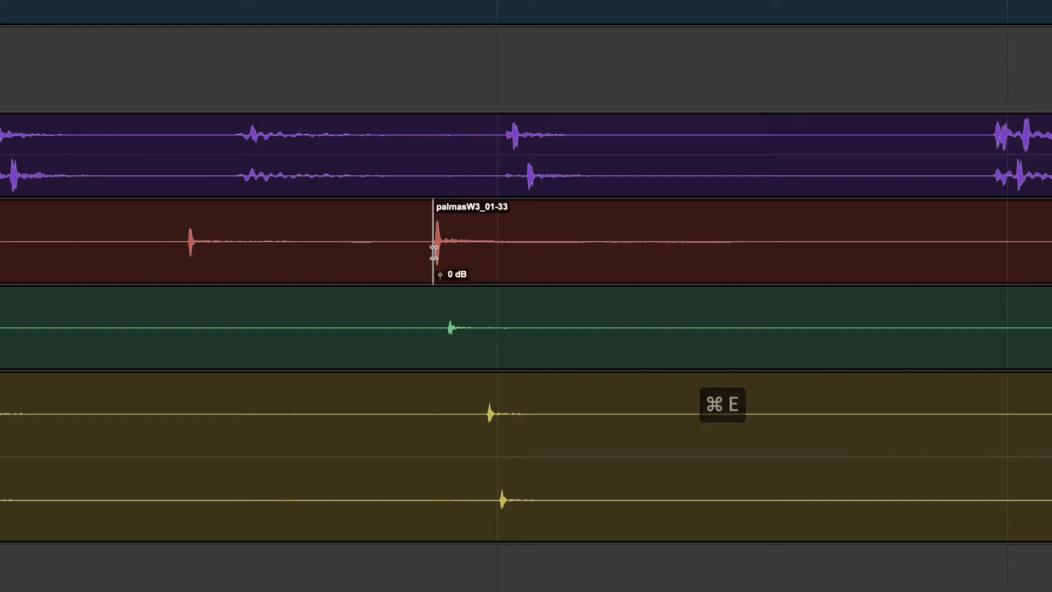
{"action": "key", "text": "super+4"}
{"action": "left_click", "coordinate": [495, 254]}
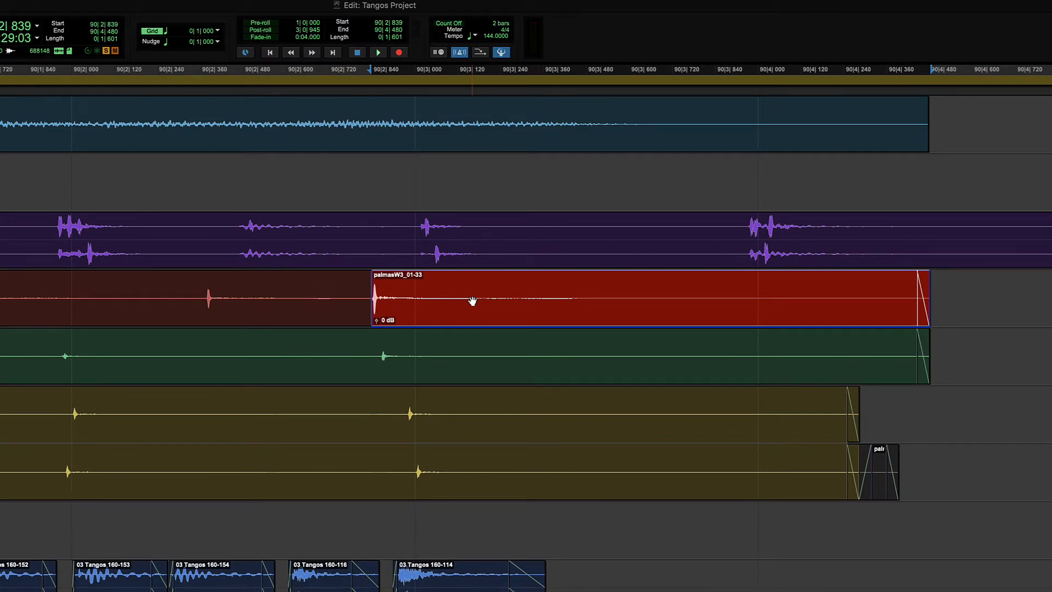
Set the nudge value to a 1/32 note and nudge the split-off palmasW3 clip forward once to 90|2|959
{"action": "key", "text": "KP_Add"}
{"action": "key", "text": "KP_Subtract"}
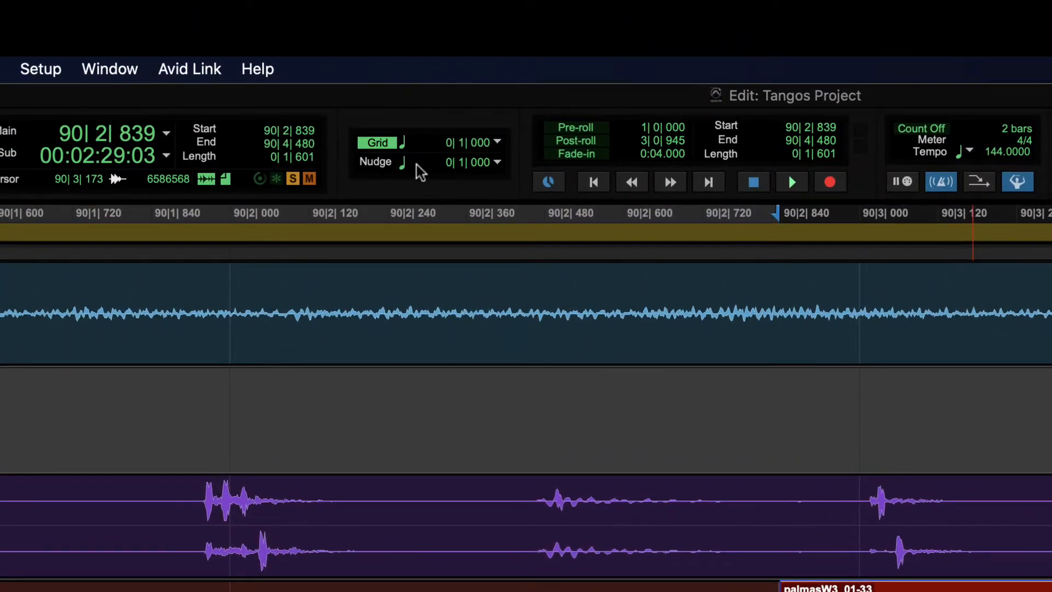
{"action": "left_click", "coordinate": [495, 162]}
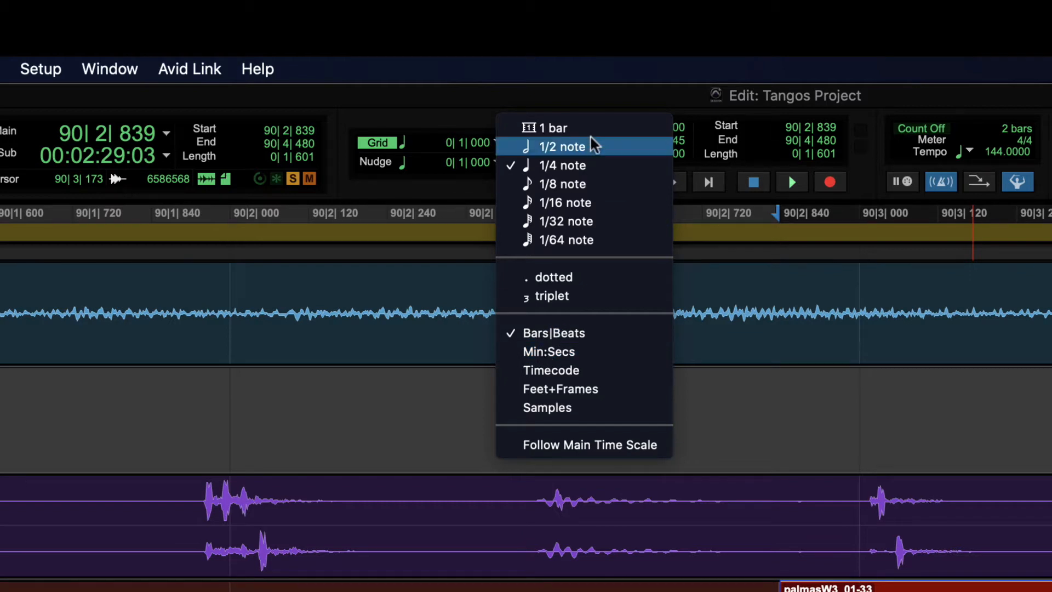
{"action": "left_click", "coordinate": [635, 316]}
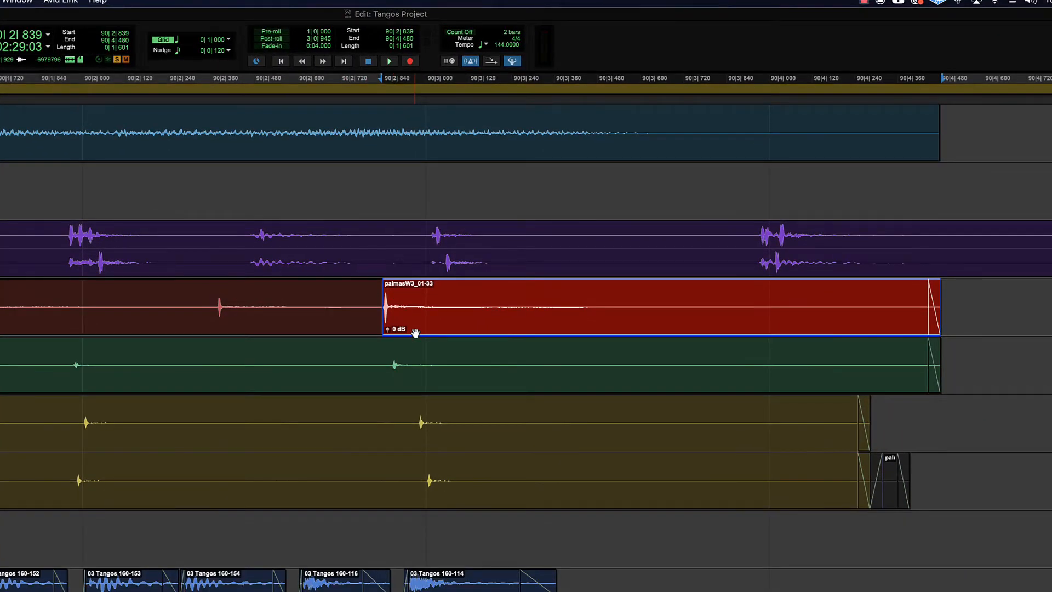
{"action": "left_click", "coordinate": [179, 77]}
{"action": "key", "text": "plus"}
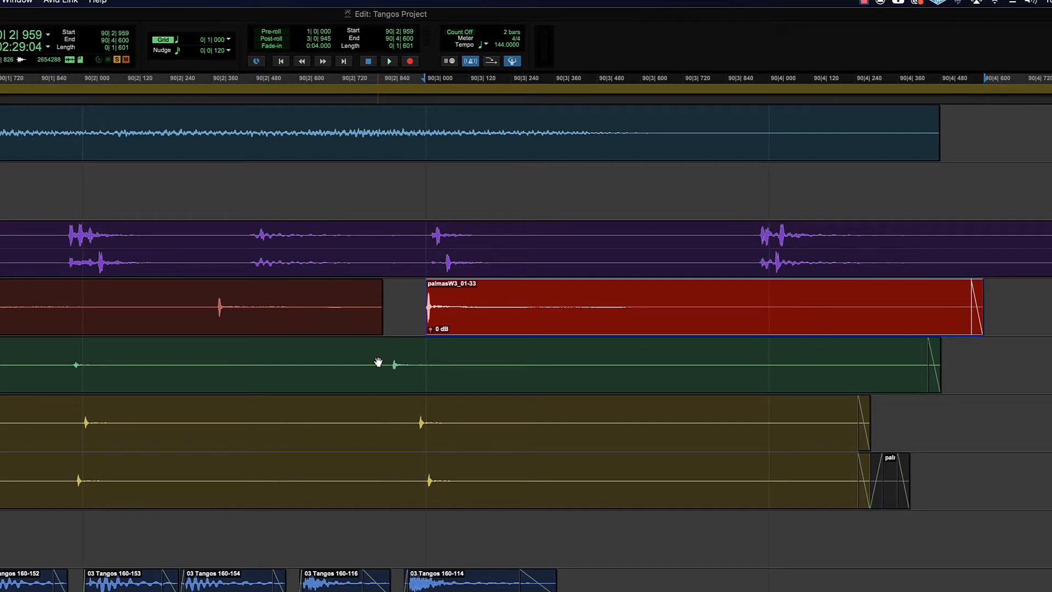
Place the edit cursor on palmasW3 at 90|2|608 and nudge it forward to 90|2|848
{"action": "left_click", "coordinate": [422, 300]}
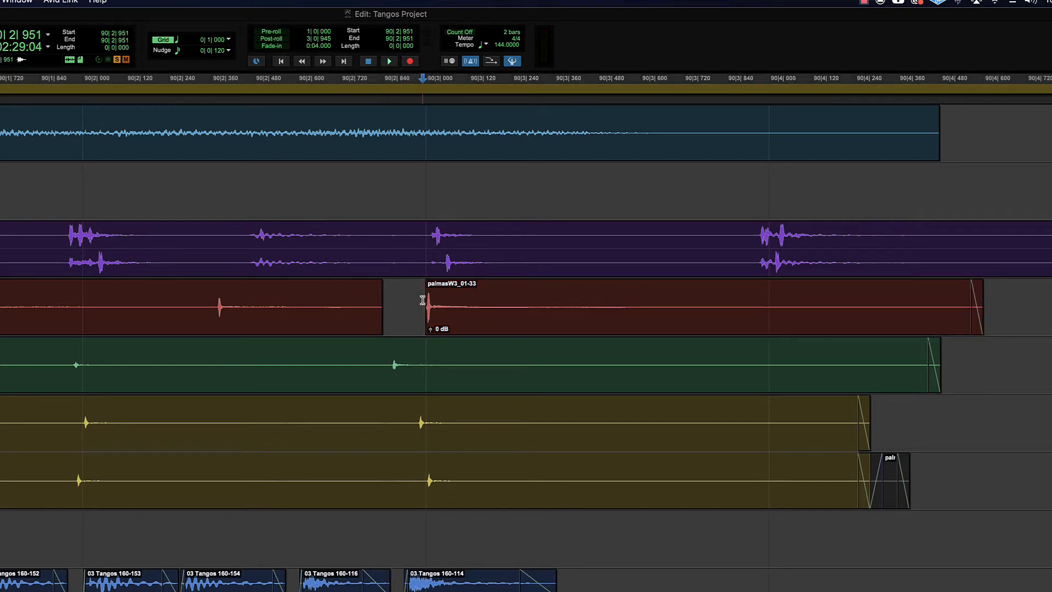
{"action": "left_click", "coordinate": [300, 306]}
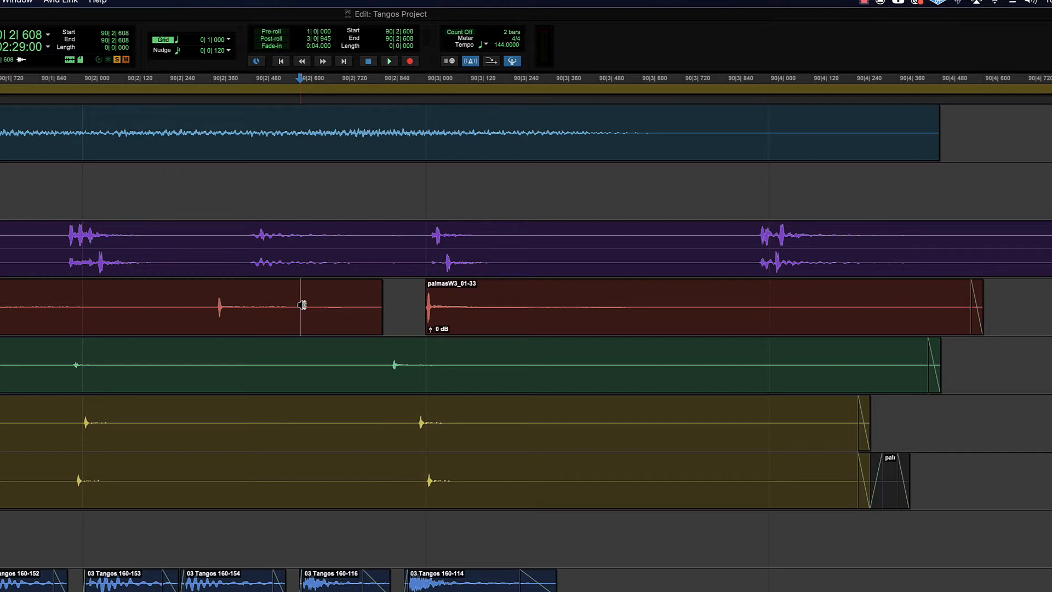
{"action": "key", "text": "ctrl+comma"}
{"action": "key", "text": "ctrl+period"}
{"action": "key", "text": "ctrl+period"}
{"action": "key", "text": "ctrl+period"}
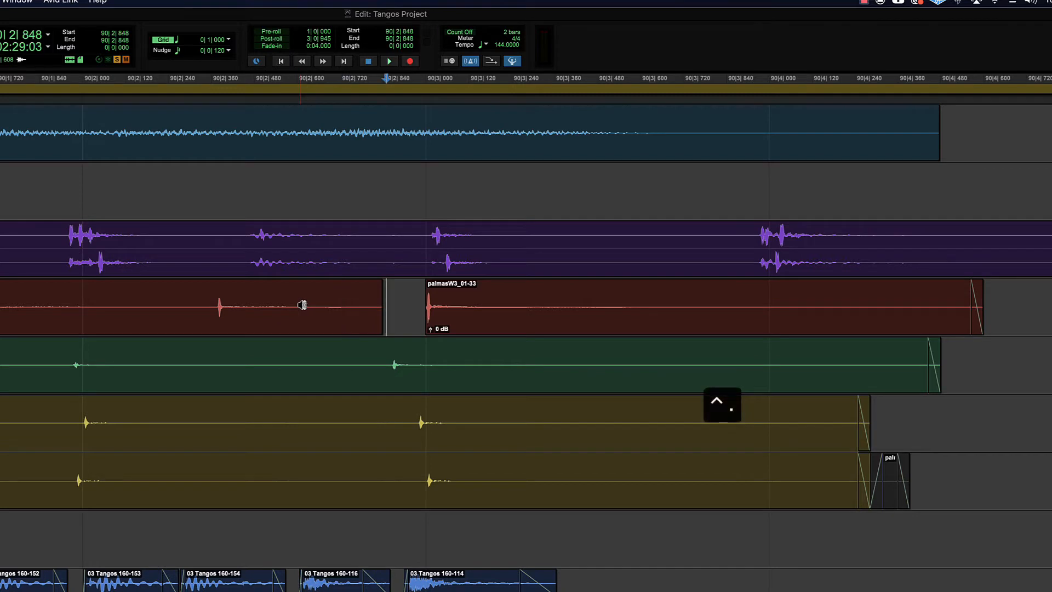
Select the split-off palmasW3 clip with the Grabber tool and nudge it repeatedly forward and back, ending at 90|2|959
{"action": "key", "text": "super+4"}
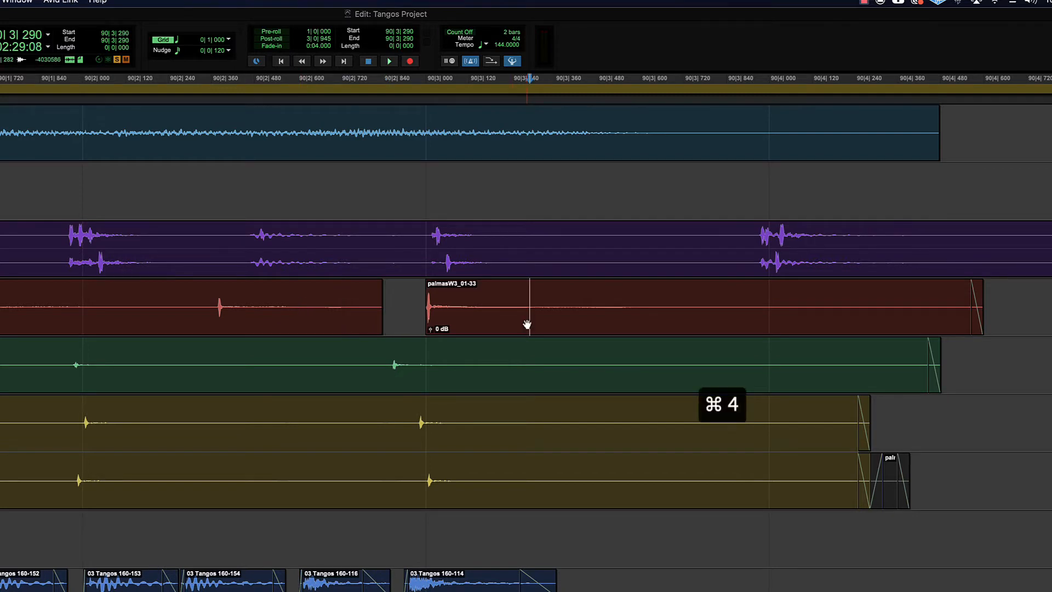
{"action": "left_click", "coordinate": [524, 324]}
{"action": "key", "text": "ctrl+comma"}
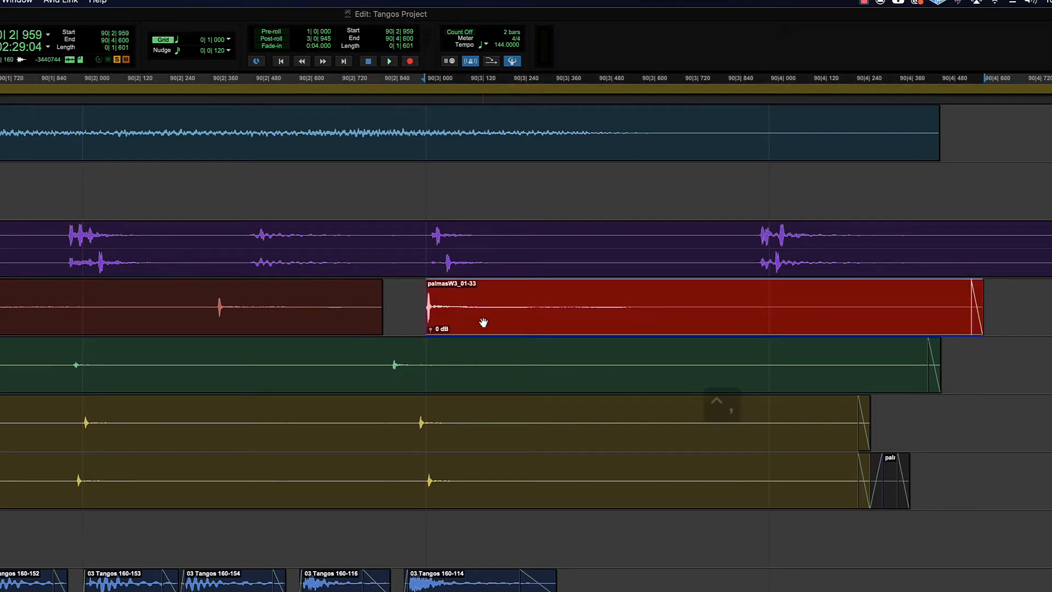
{"action": "key", "text": "ctrl+period"}
{"action": "key", "text": "ctrl+period"}
{"action": "key", "text": "ctrl+comma"}
{"action": "key", "text": "ctrl+comma"}
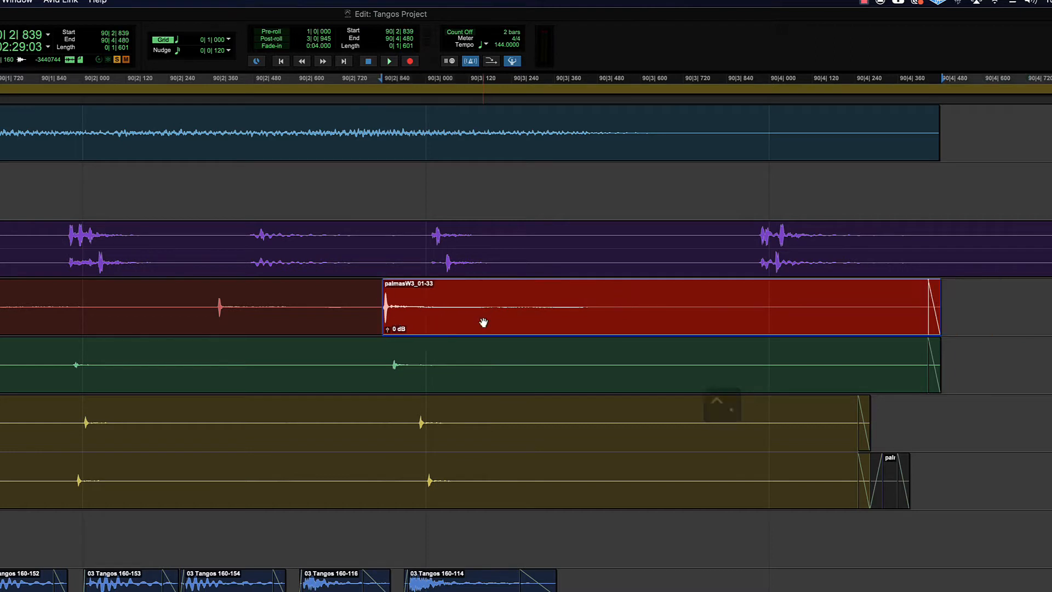
{"action": "key", "text": "ctrl+period"}
{"action": "key", "text": "ctrl+period"}
{"action": "key", "text": "ctrl+comma"}
{"action": "key", "text": "ctrl+comma"}
{"action": "key", "text": "ctrl+period"}
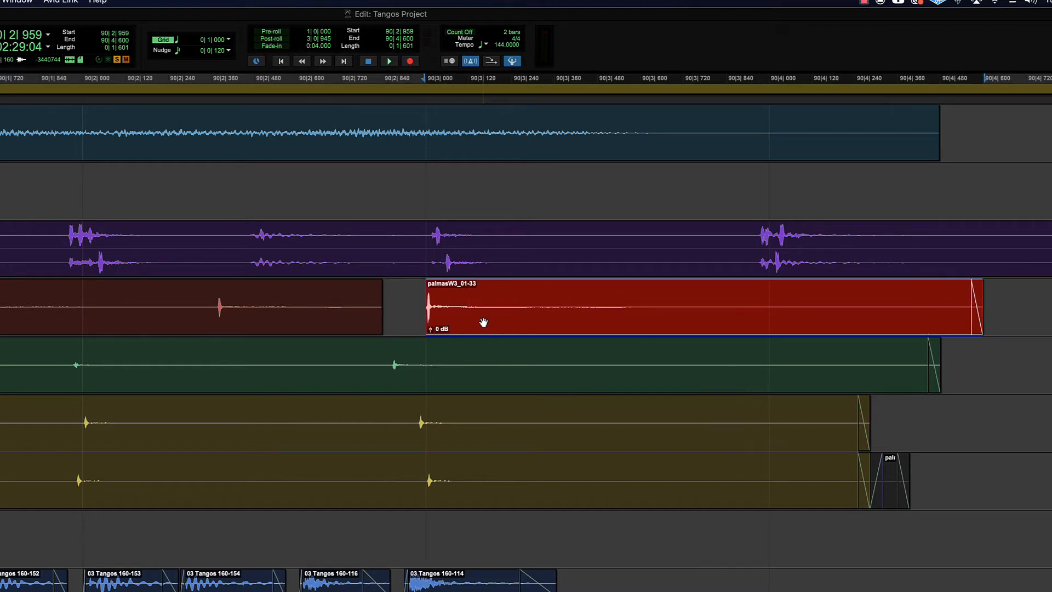
{"action": "key", "text": "ctrl+comma"}
{"action": "key", "text": "ctrl+period"}
{"action": "key", "text": "ctrl+period"}
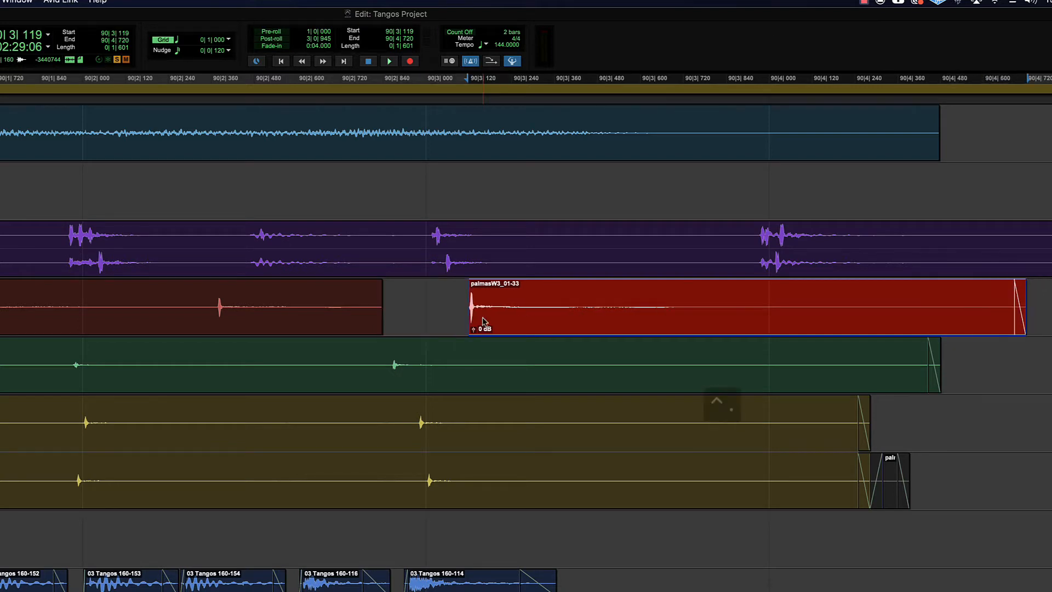
{"action": "key", "text": "ctrl+period"}
{"action": "key", "text": "ctrl+period"}
{"action": "key", "text": "ctrl+period"}
{"action": "key", "text": "ctrl+period"}
{"action": "key", "text": "ctrl+comma"}
{"action": "key", "text": "ctrl+comma"}
{"action": "key", "text": "ctrl+comma"}
{"action": "key", "text": "ctrl+comma"}
{"action": "key", "text": "ctrl+comma"}
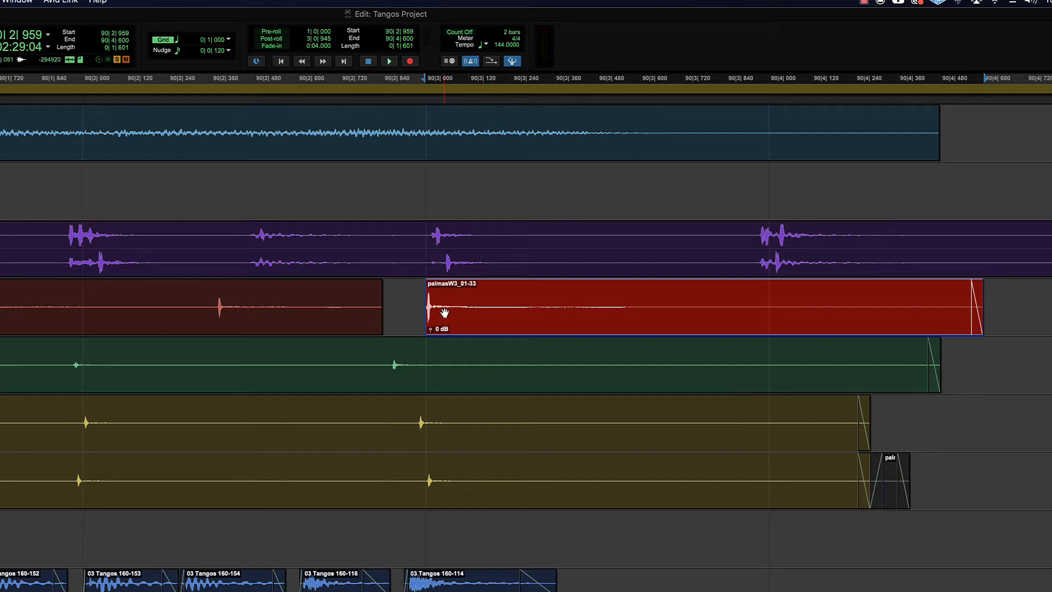
Select the range from 90|2|918 to 90|4|407 on palmasW3 with the Selector tool
{"action": "left_click", "coordinate": [411, 315]}
{"action": "key", "text": "super+3"}
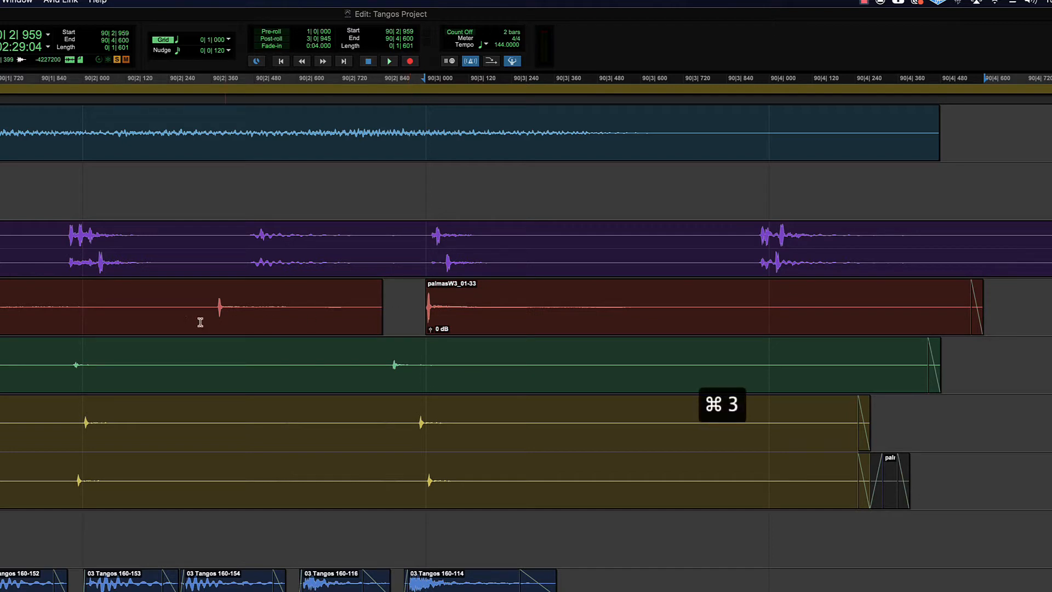
{"action": "left_click_drag", "start_coordinate": [412, 310], "coordinate": [913, 315]}
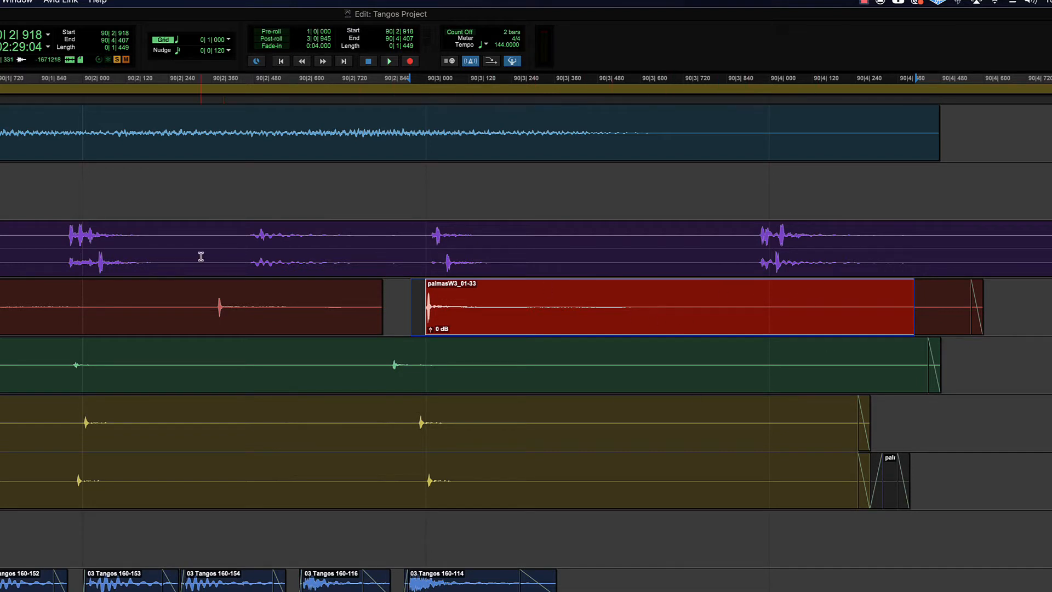
Select 90|1|848 to 90|3|302 on Solo compas and nudge only the selection range back and forth without moving the audio
{"action": "left_click_drag", "start_coordinate": [43, 245], "coordinate": [534, 254]}
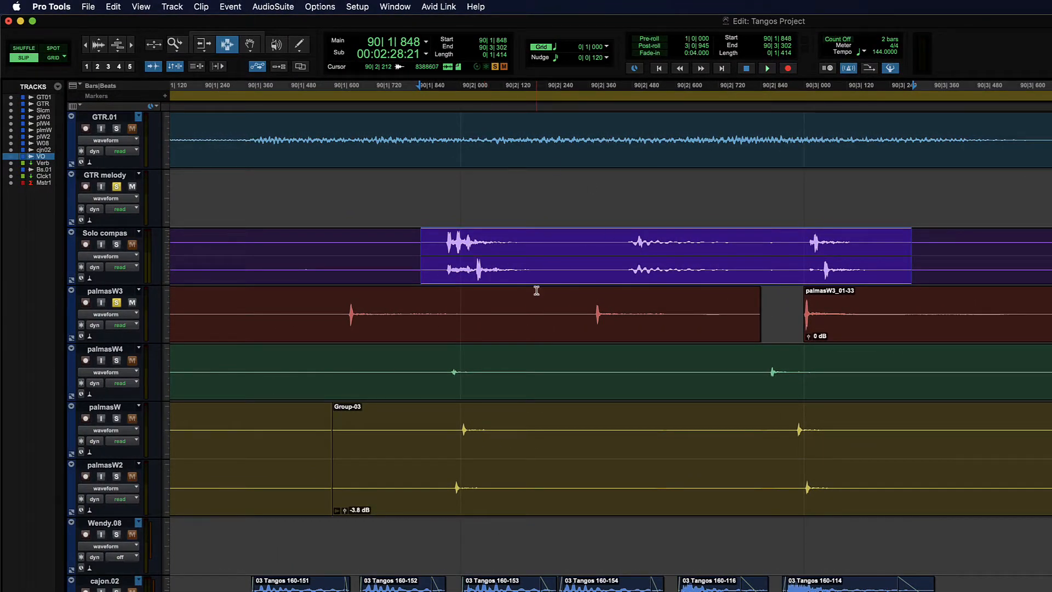
{"action": "key", "text": "shift+KP_Add"}
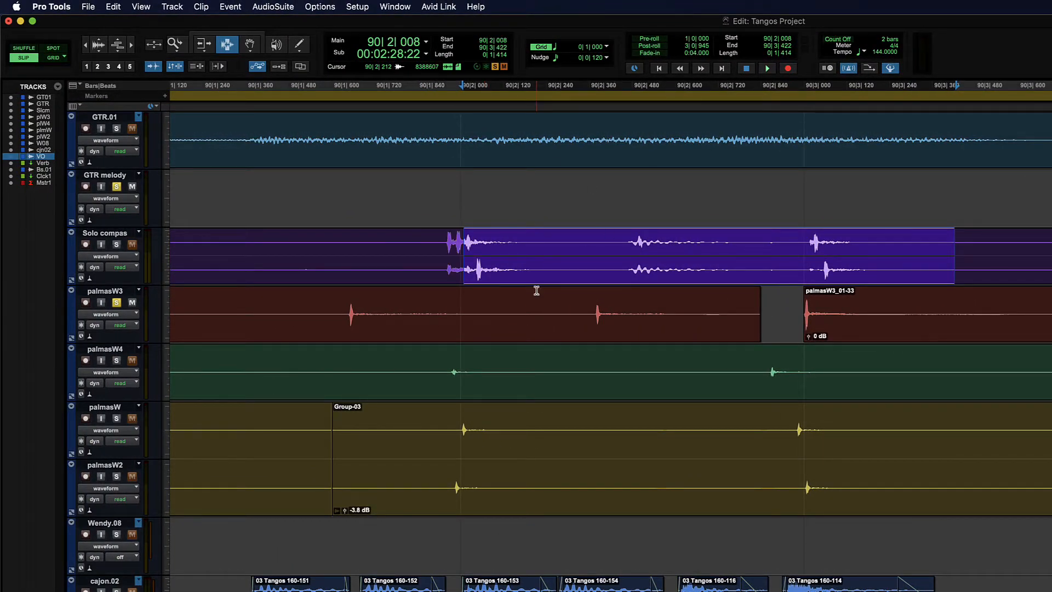
{"action": "key", "text": "shift+KP_Subtract"}
{"action": "key", "text": "shift+KP_Subtract"}
{"action": "key", "text": "shift+KP_Subtract"}
{"action": "key", "text": "shift+KP_Subtract"}
{"action": "key", "text": "shift+KP_Add"}
{"action": "key", "text": "shift+KP_Add"}
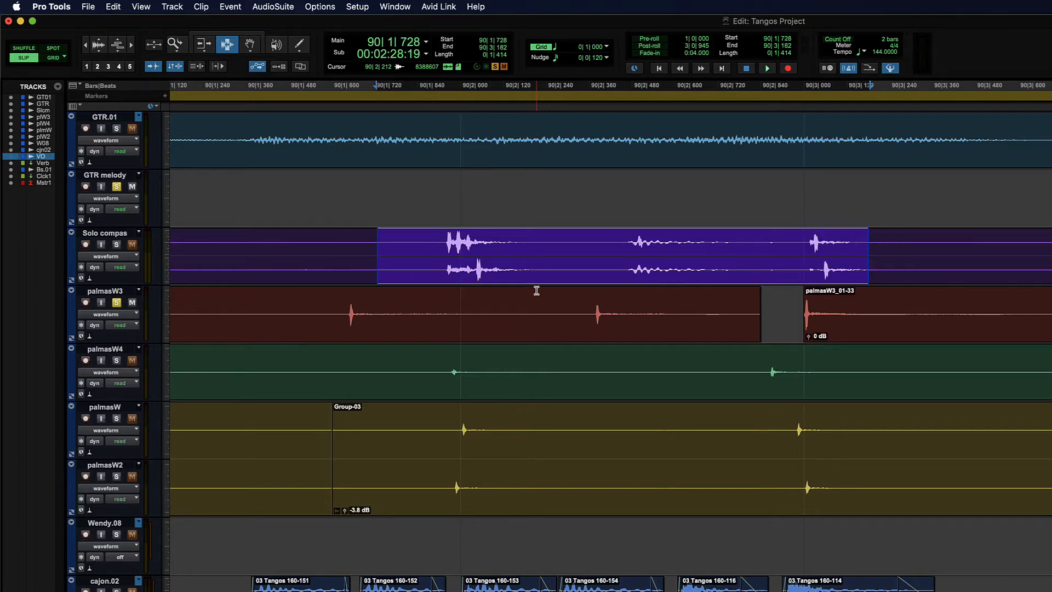
{"action": "key", "text": "shift+KP_Add"}
{"action": "key", "text": "shift+KP_Add"}
{"action": "key", "text": "shift+KP_Add"}
{"action": "key", "text": "shift+KP_Add"}
{"action": "key", "text": "shift+KP_Add"}
{"action": "key", "text": "shift+KP_Add"}
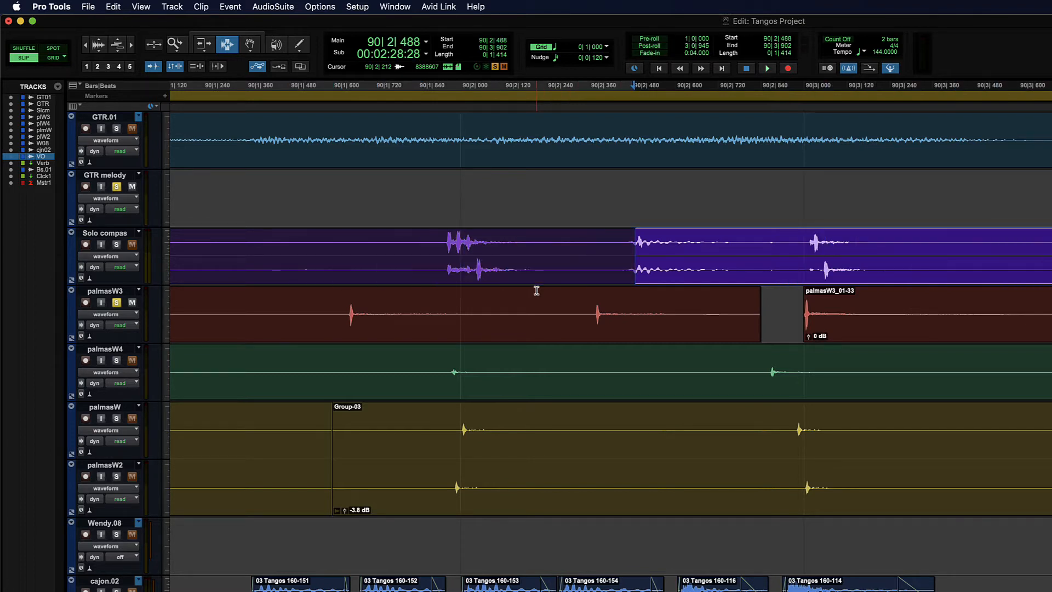
{"action": "key", "text": "shift+KP_Subtract"}
{"action": "key", "text": "shift+KP_Subtract"}
{"action": "key", "text": "shift+KP_Subtract"}
{"action": "key", "text": "shift+KP_Subtract"}
{"action": "key", "text": "shift+KP_Subtract"}
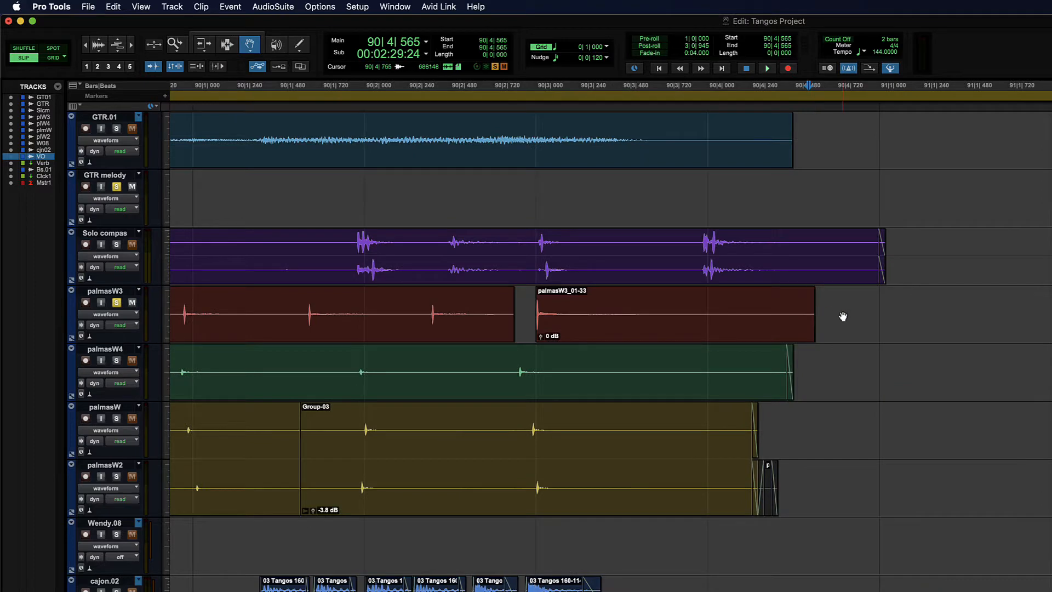
Select the silent tail of the GTR.01 clip from 90|3|738 to 91|1|527 with the Selector tool
{"action": "key", "text": "super+3"}
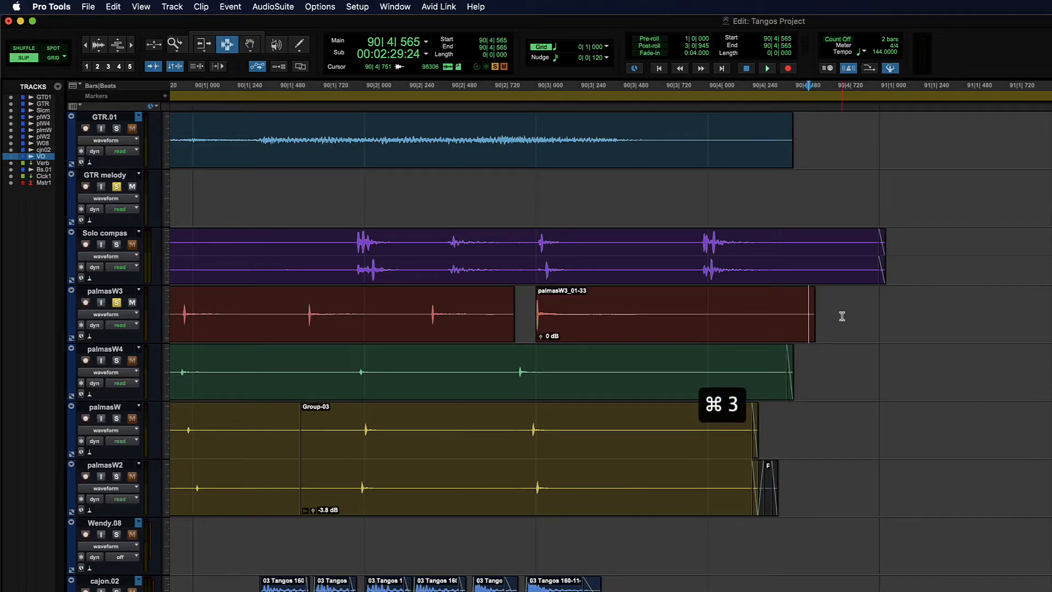
{"action": "left_click", "coordinate": [842, 316]}
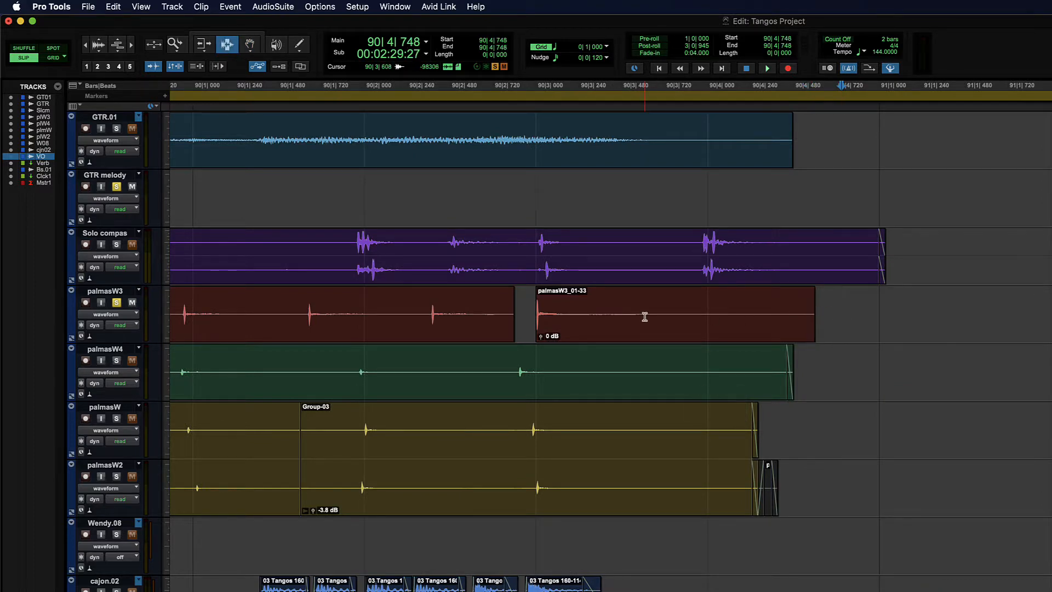
{"action": "scroll", "coordinate": [451, 148], "scroll_direction": "left", "scroll_amount": 5}
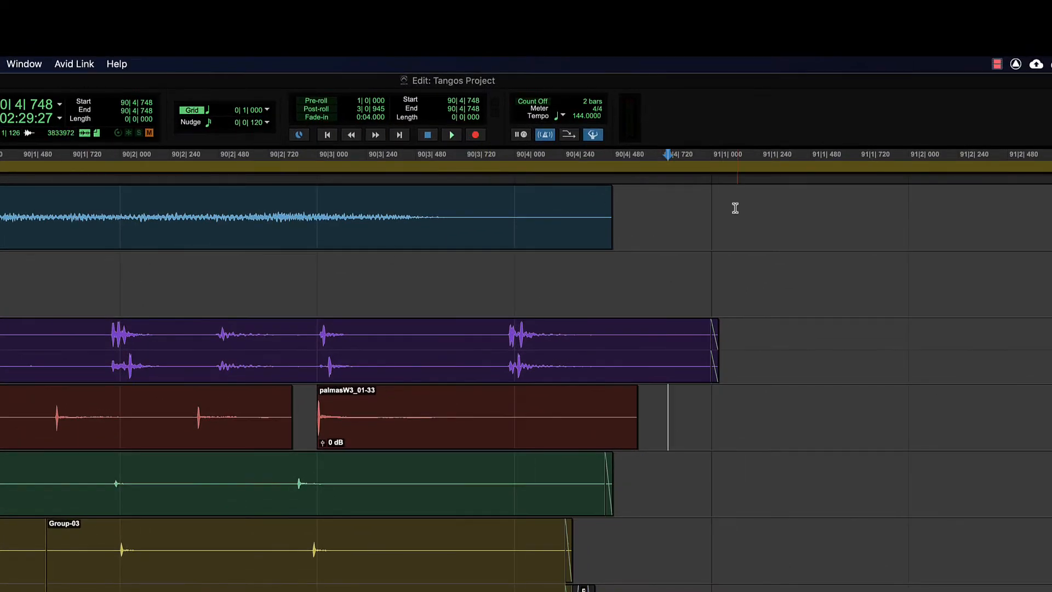
{"action": "left_click", "coordinate": [605, 177]}
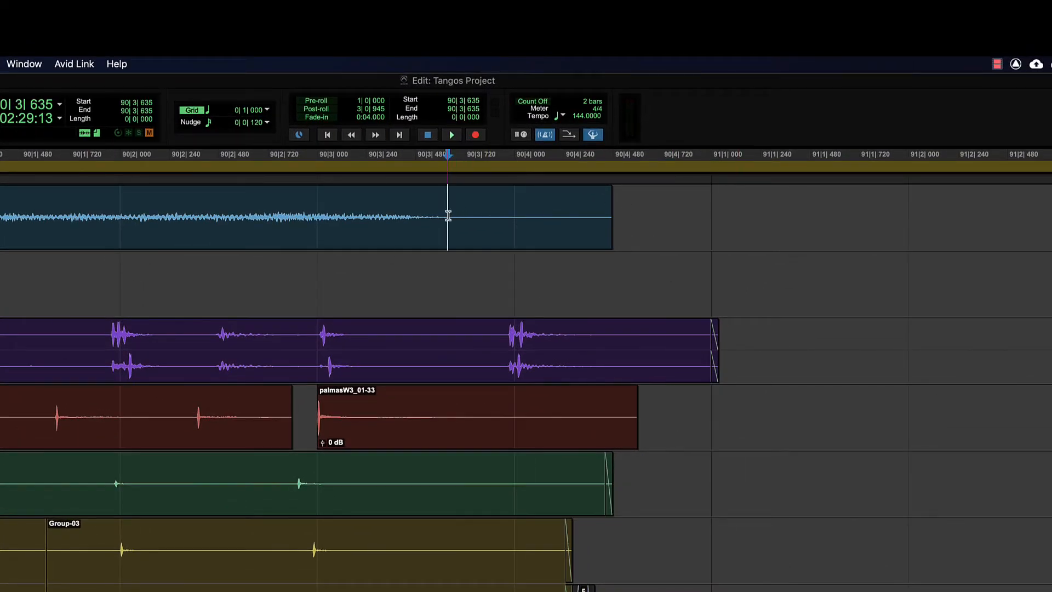
{"action": "left_click_drag", "start_coordinate": [447, 215], "coordinate": [779, 221]}
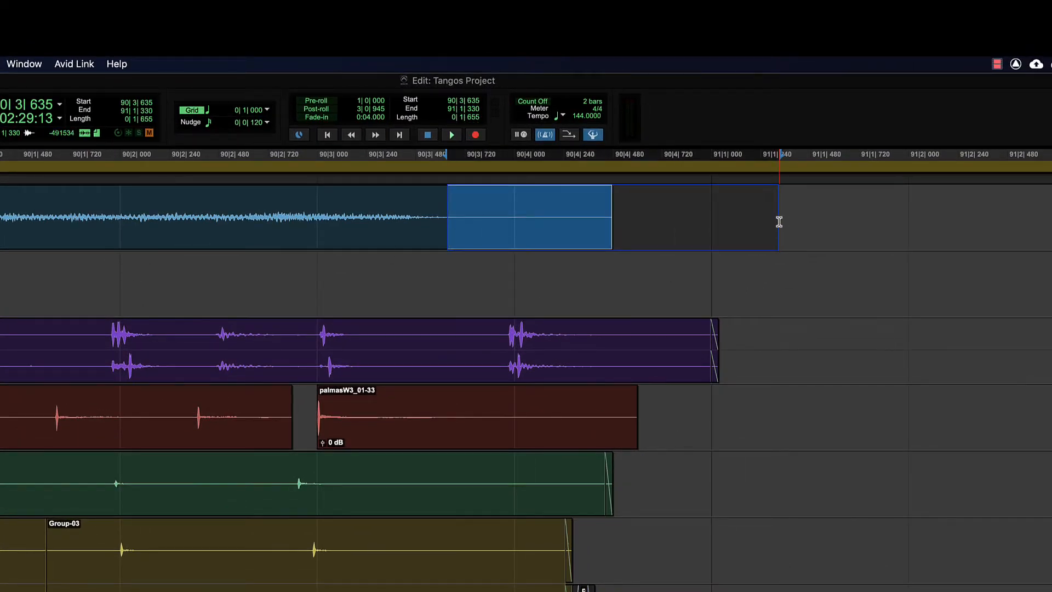
{"action": "left_click_drag", "start_coordinate": [469, 221], "coordinate": [819, 234]}
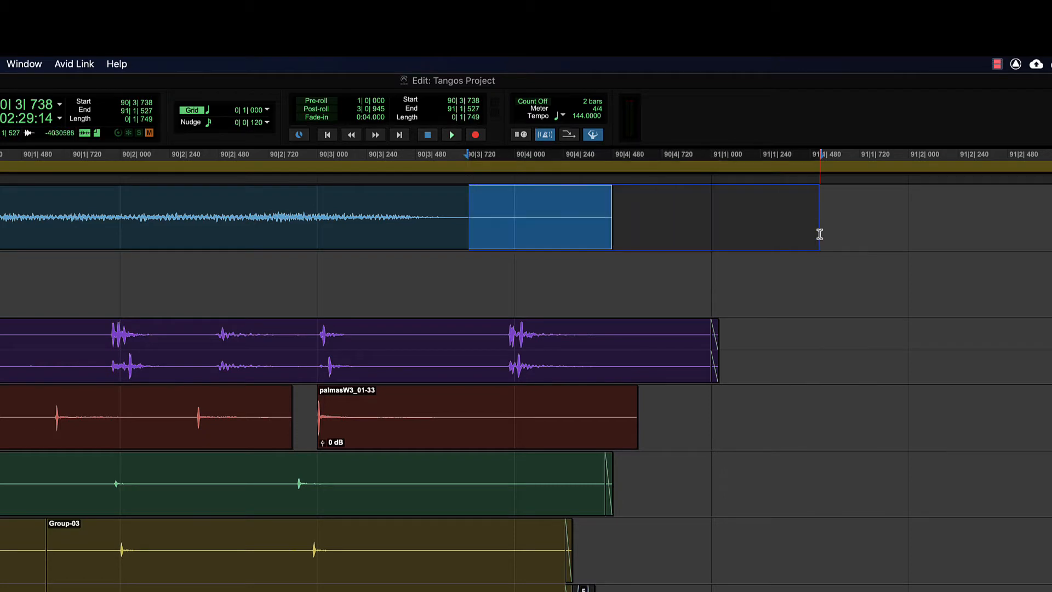
Delete the selected silent tail of the GTR.01 clip, and select the clip's ending from 90|3|056 to 90|4|594
{"action": "key", "text": "Delete"}
{"action": "left_click_drag", "start_coordinate": [329, 230], "coordinate": [640, 238]}
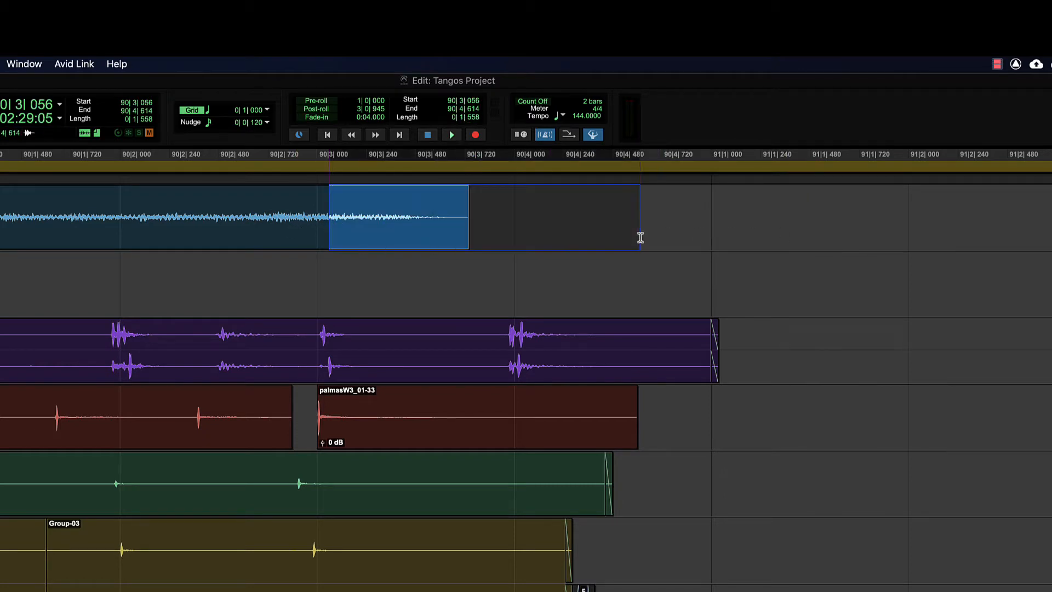
{"action": "left_click", "coordinate": [389, 235]}
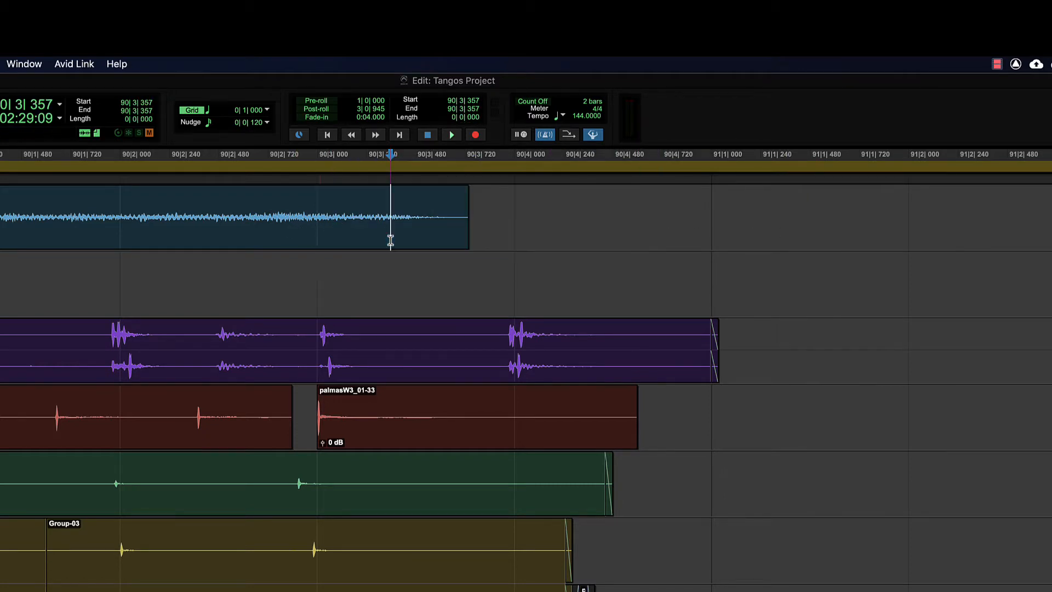
{"action": "left_click_drag", "start_coordinate": [321, 225], "coordinate": [506, 225]}
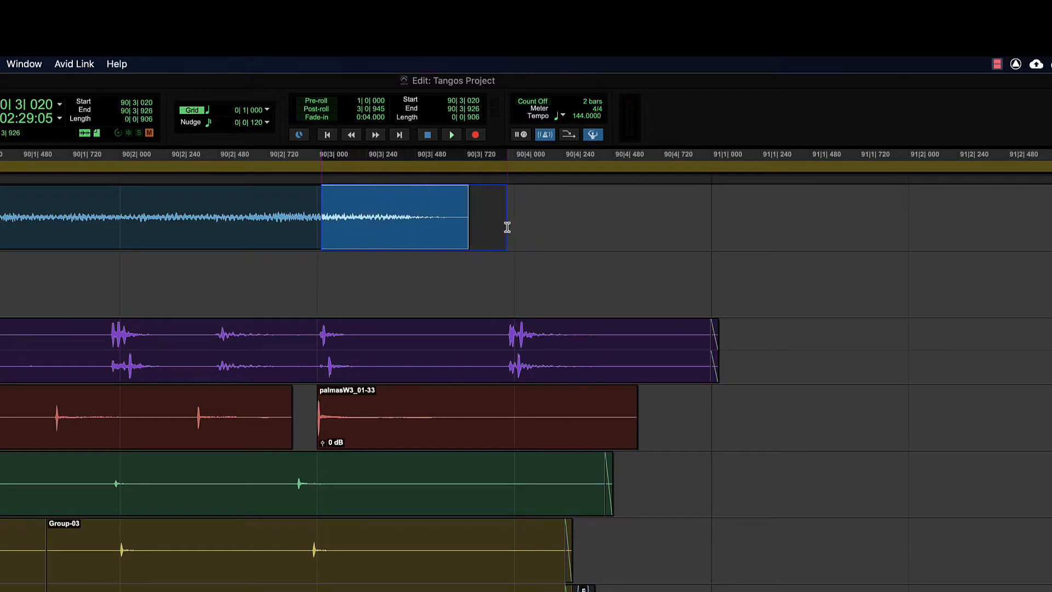
{"action": "left_click", "coordinate": [350, 219]}
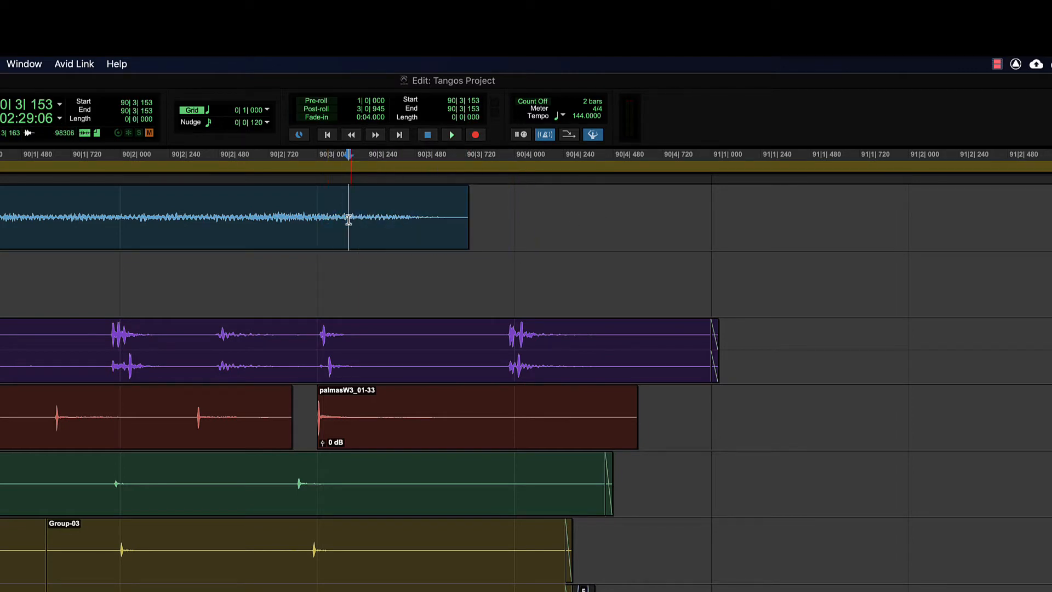
{"action": "left_click_drag", "start_coordinate": [328, 219], "coordinate": [635, 219]}
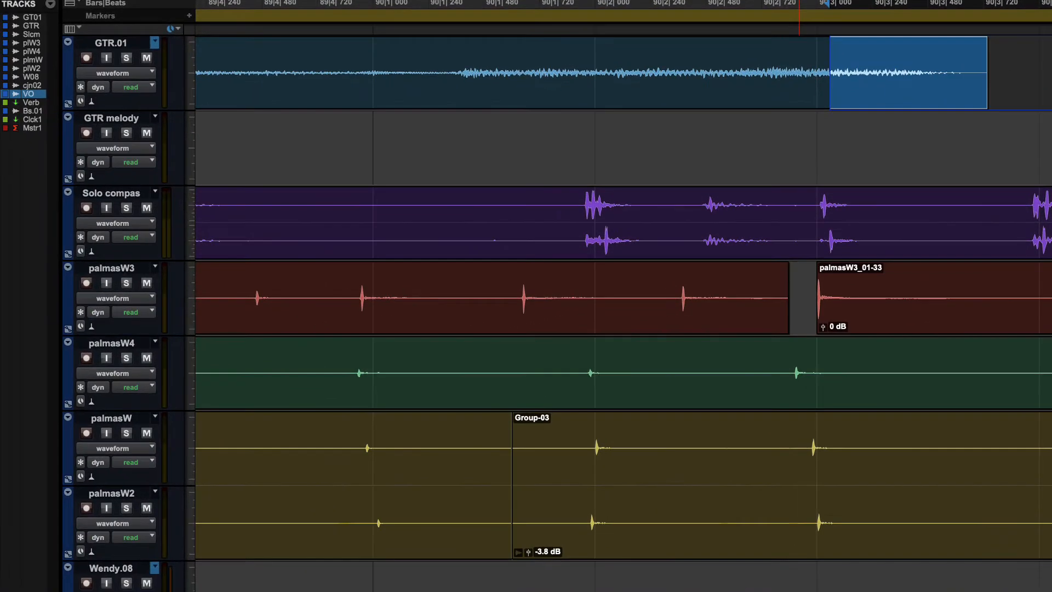
Create a fade-out over the selected GTR.01 ending with Equal Gain slope and the straight-line preset curve, auditioning it before applying
{"action": "left_click", "coordinate": [123, 0]}
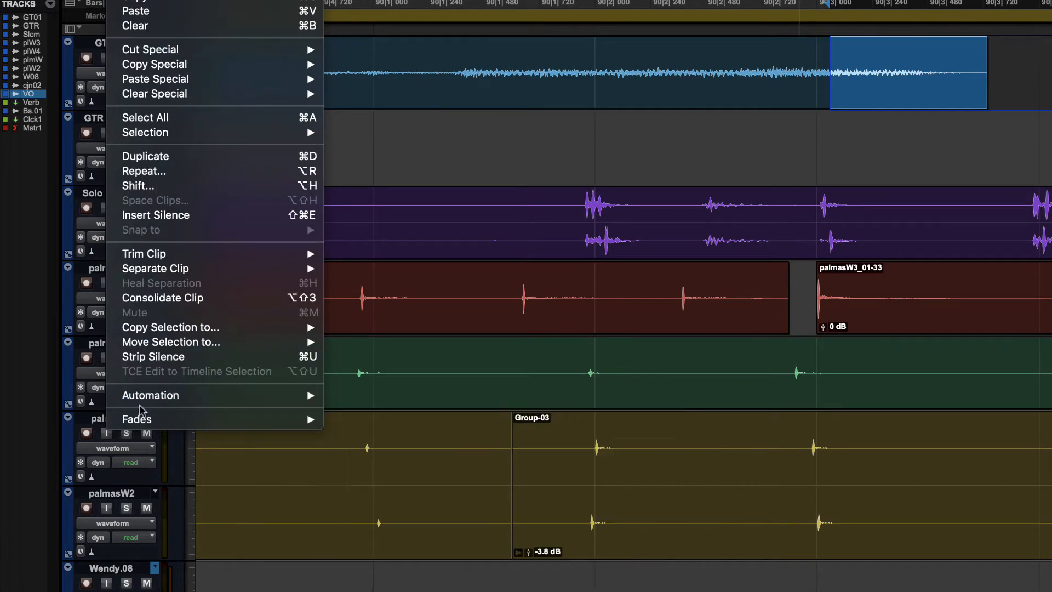
{"action": "mouse_move", "coordinate": [145, 420]}
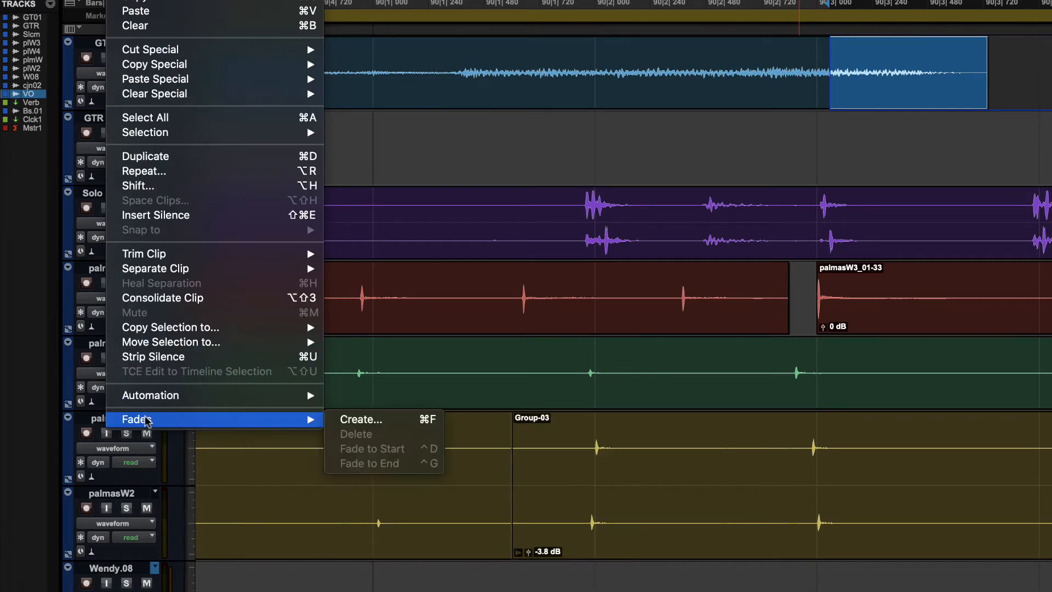
{"action": "left_click", "coordinate": [415, 428]}
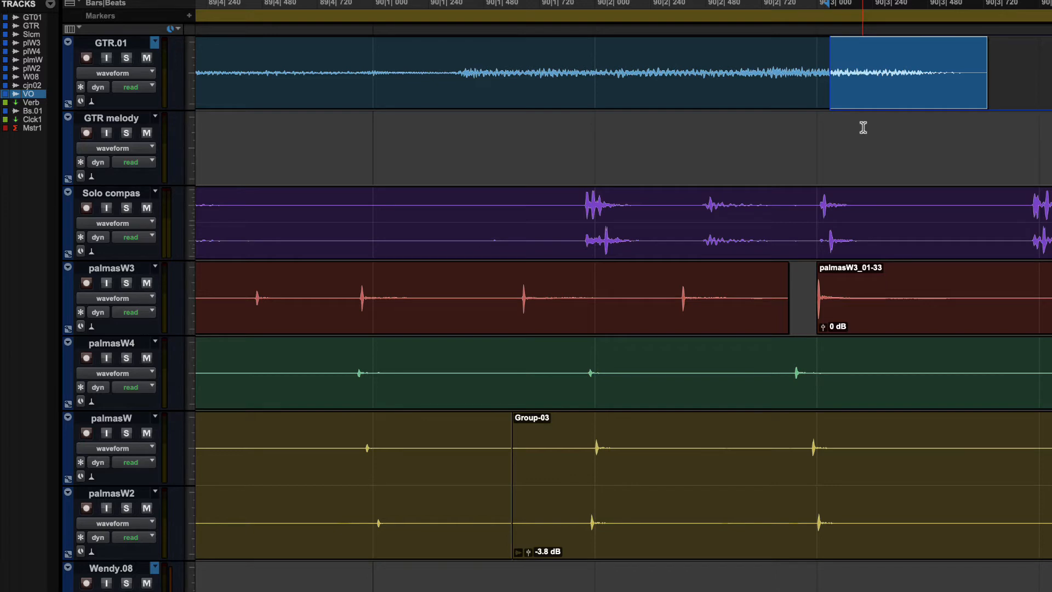
{"action": "key", "text": "super+f"}
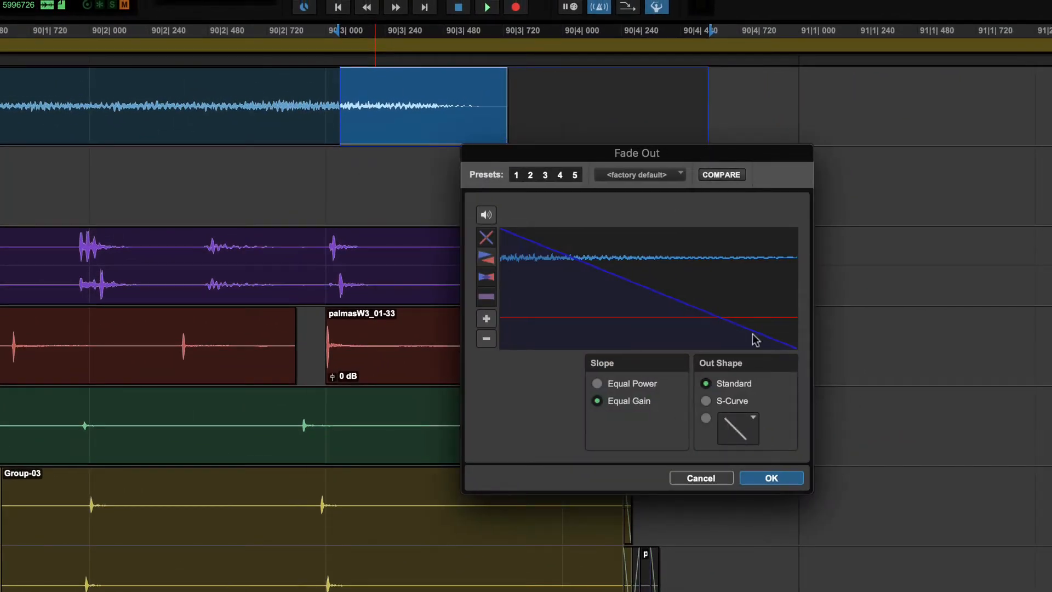
{"action": "left_click", "coordinate": [706, 417]}
{"action": "left_click", "coordinate": [740, 428]}
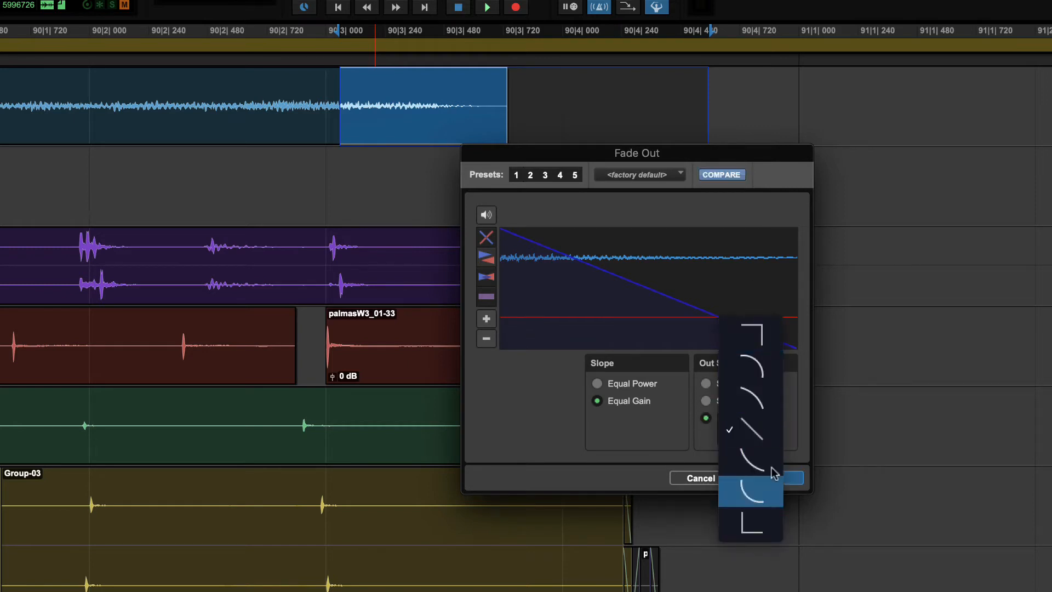
{"action": "left_click", "coordinate": [708, 272]}
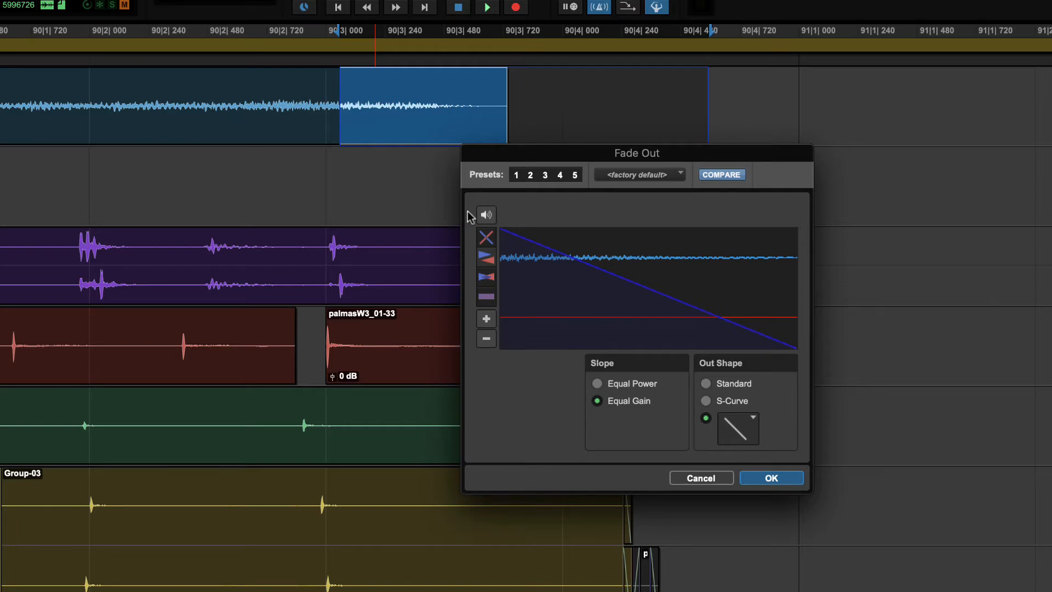
{"action": "left_click", "coordinate": [485, 214]}
{"action": "left_click", "coordinate": [773, 481]}
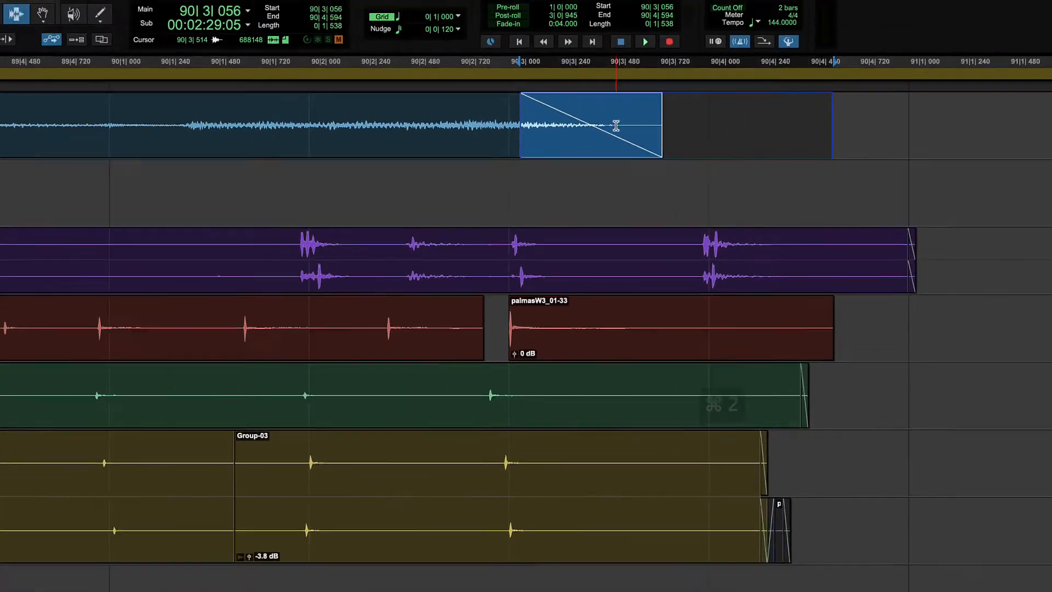
Resize the fade-out at the end of GTR.01 with the Trim tool so it runs from 90|3|003 to 90|3|668
{"action": "key", "text": "super+2"}
{"action": "left_click_drag", "start_coordinate": [714, 132], "coordinate": [618, 134]}
{"action": "mouse_move", "coordinate": [781, 153]}
{"action": "left_mouse_down"}
{"action": "mouse_move", "coordinate": [946, 154]}
{"action": "mouse_move", "coordinate": [705, 153]}
{"action": "mouse_move", "coordinate": [1040, 154]}
{"action": "mouse_move", "coordinate": [769, 153]}
{"action": "left_mouse_up"}
{"action": "left_click_drag", "start_coordinate": [659, 151], "coordinate": [706, 141]}
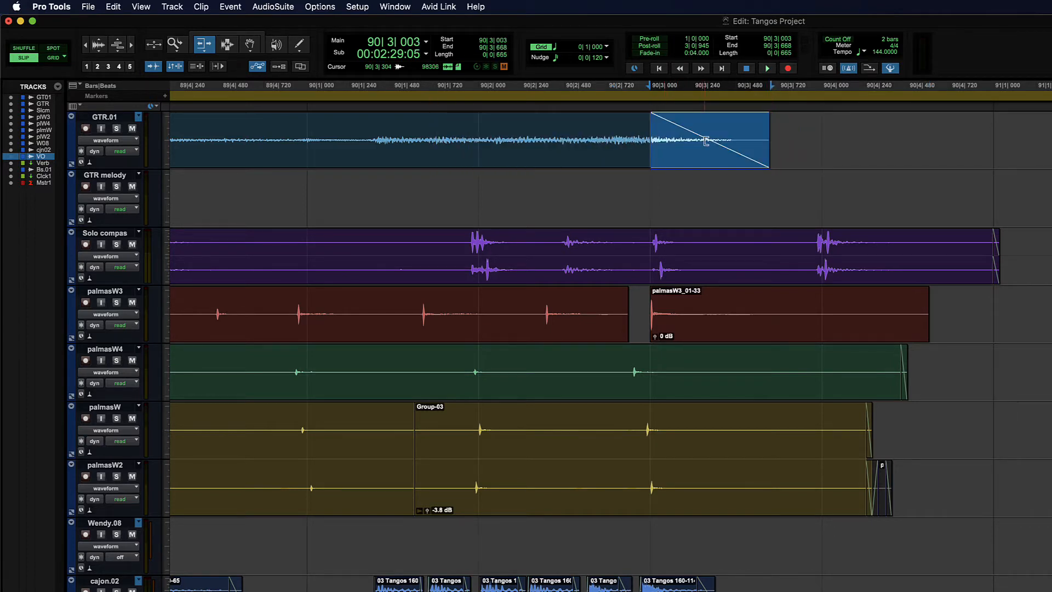
Open the settings of the fade-out at the end of GTR.01 with the Grabber tool and look through its out-shape curves
{"action": "key", "text": "super+4"}
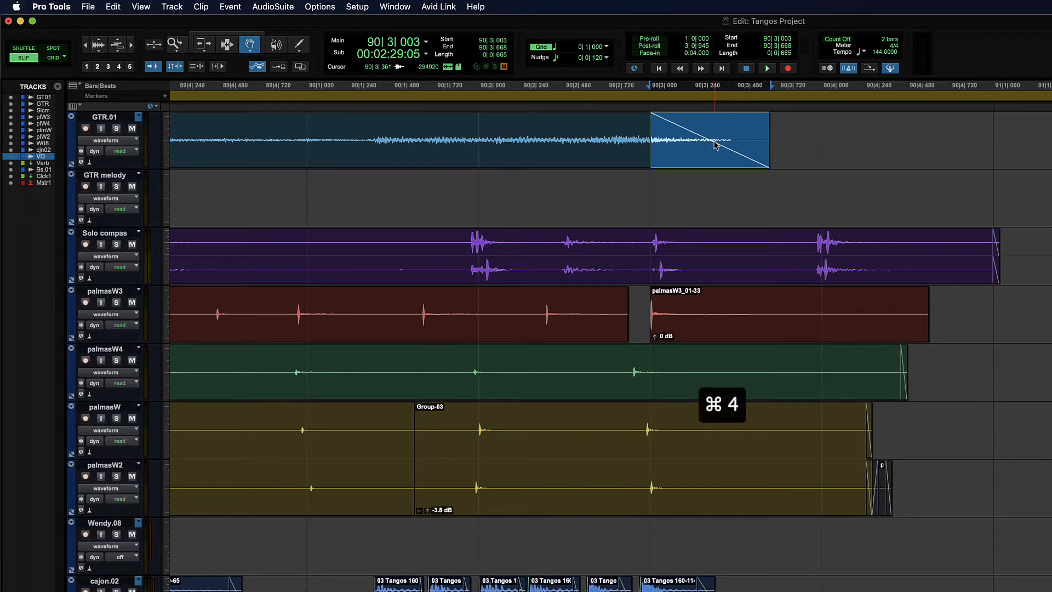
{"action": "double_click", "coordinate": [714, 144]}
{"action": "left_click_drag", "start_coordinate": [241, 164], "coordinate": [592, 155]}
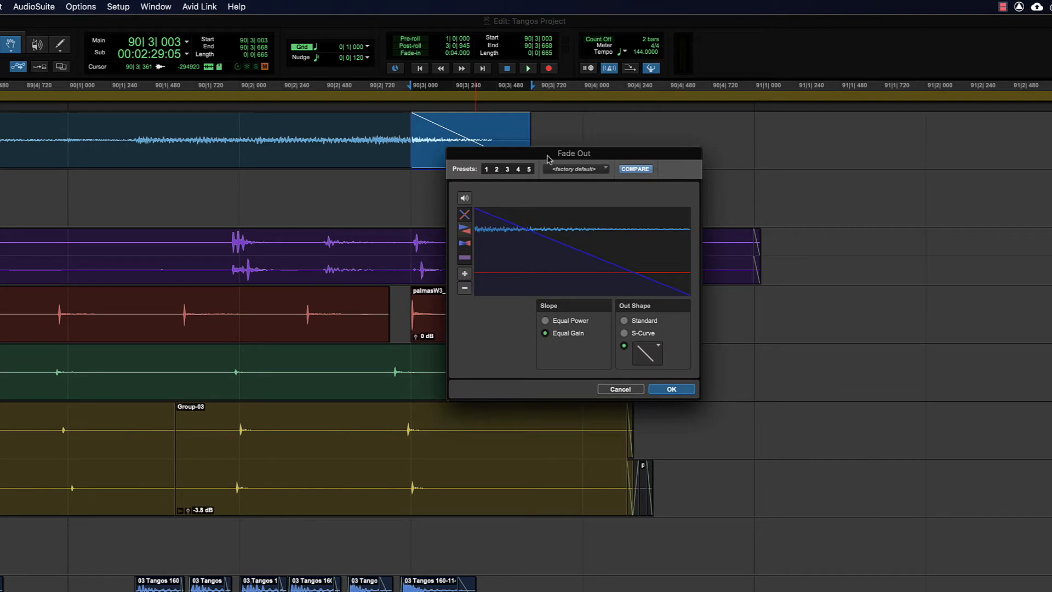
{"action": "left_click", "coordinate": [661, 356]}
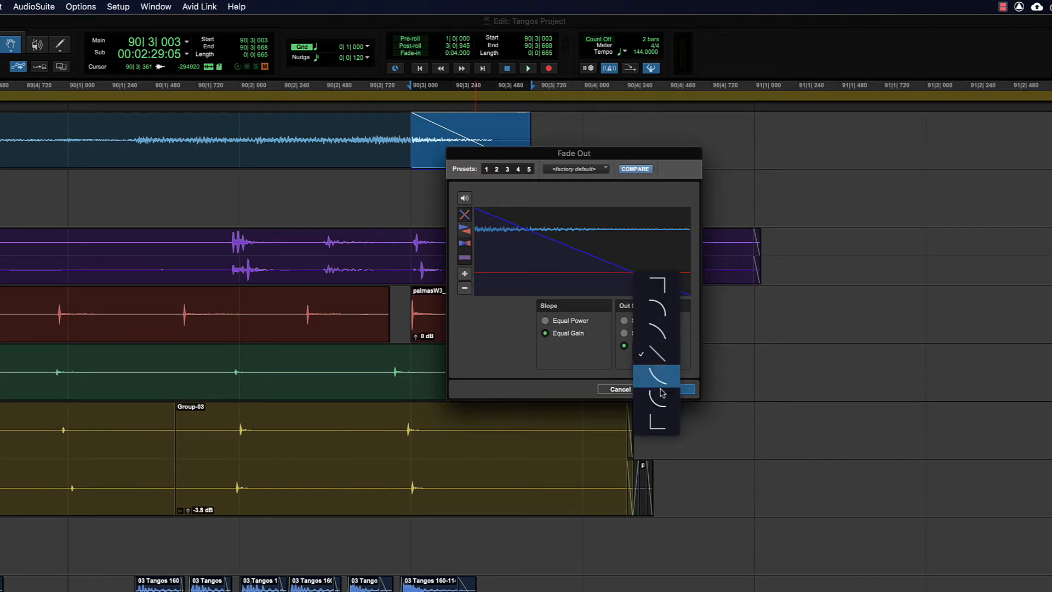
{"action": "left_click", "coordinate": [484, 330]}
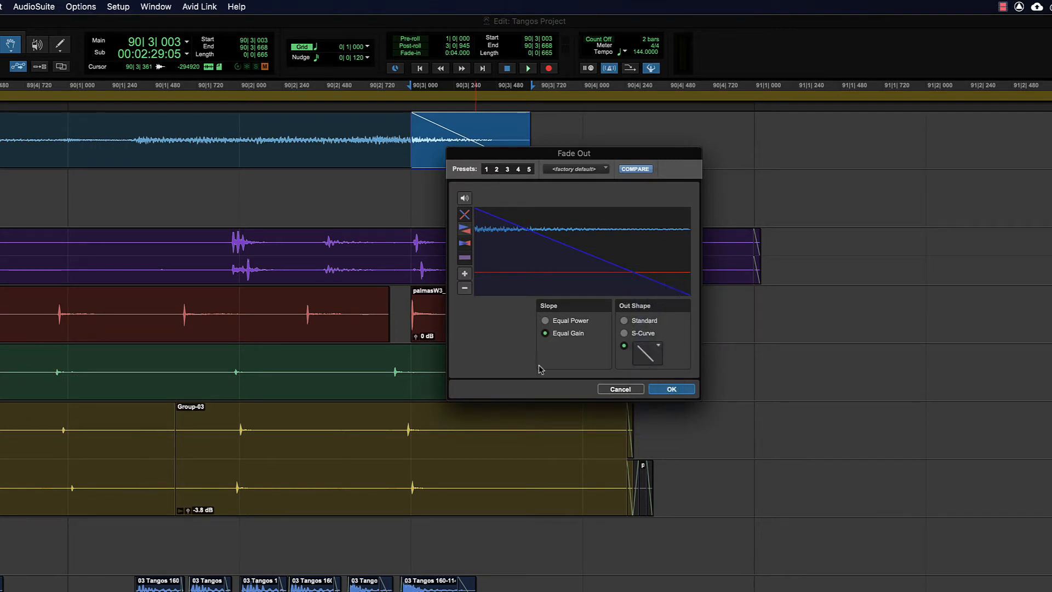
{"action": "left_click", "coordinate": [627, 390]}
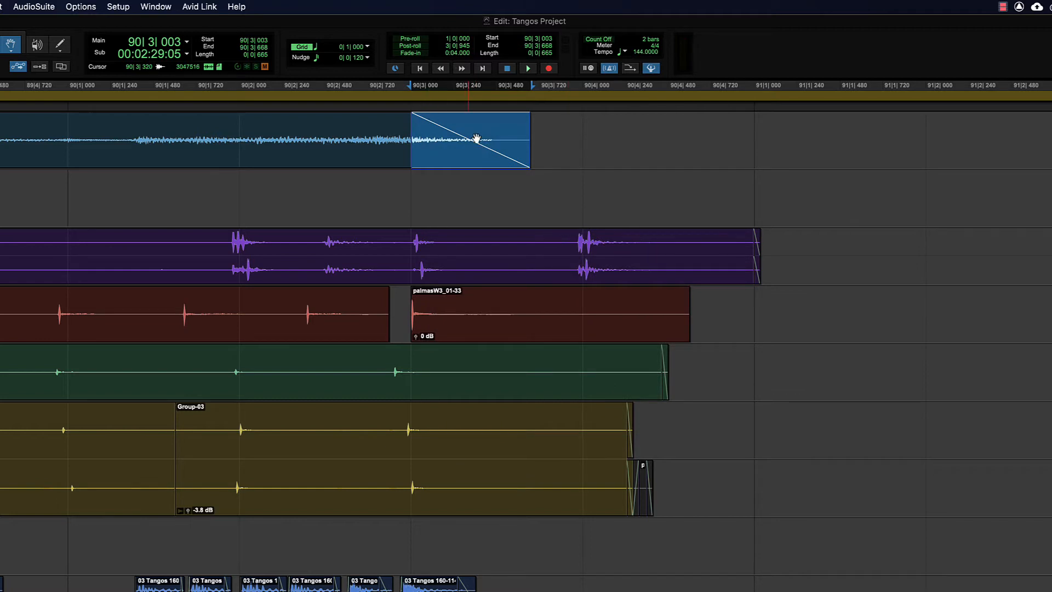
{"action": "key", "text": "super+f"}
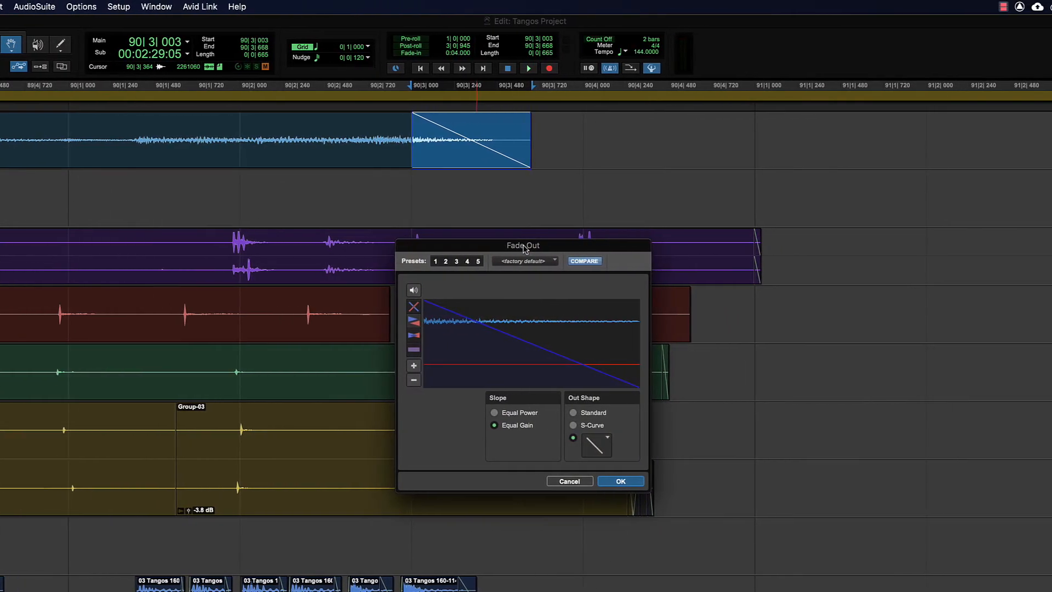
{"action": "key", "text": "Return"}
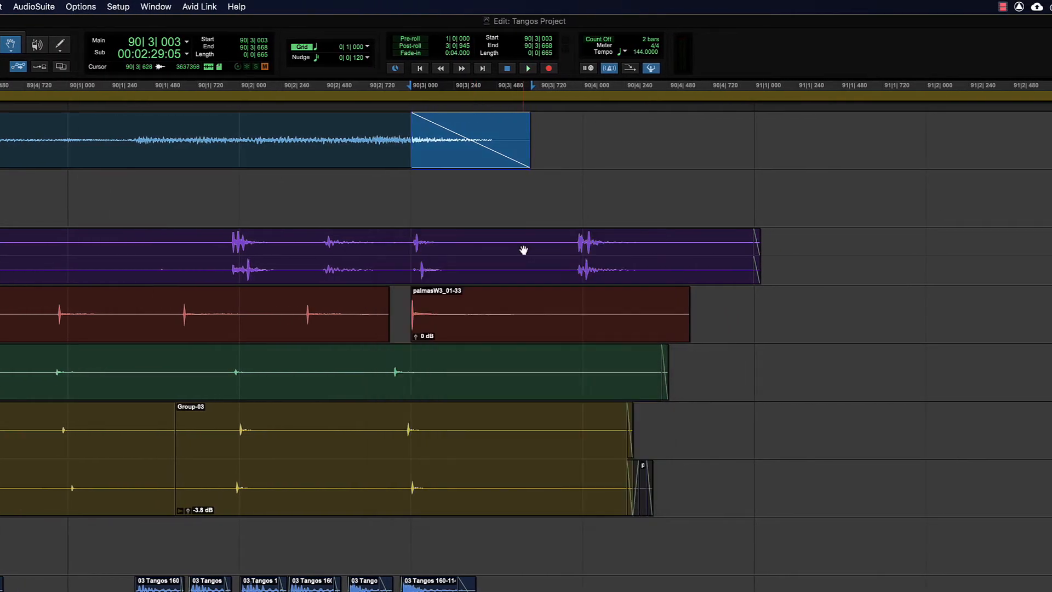
Delete the existing fade-in at the very start of the GTR.01 track using the Grabber tool
{"action": "left_click", "coordinate": [399, 157]}
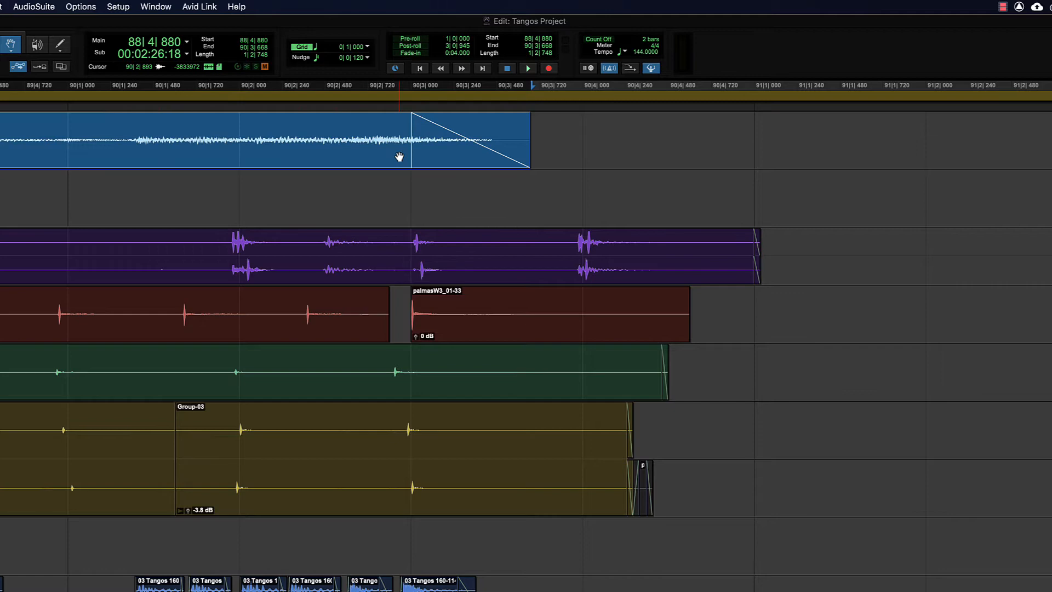
{"action": "left_click", "coordinate": [423, 195]}
{"action": "key", "text": "super+bracketleft"}
{"action": "key", "text": "super+bracketleft"}
{"action": "key", "text": "super+bracketleft"}
{"action": "key", "text": "super+bracketleft"}
{"action": "key", "text": "super+bracketleft"}
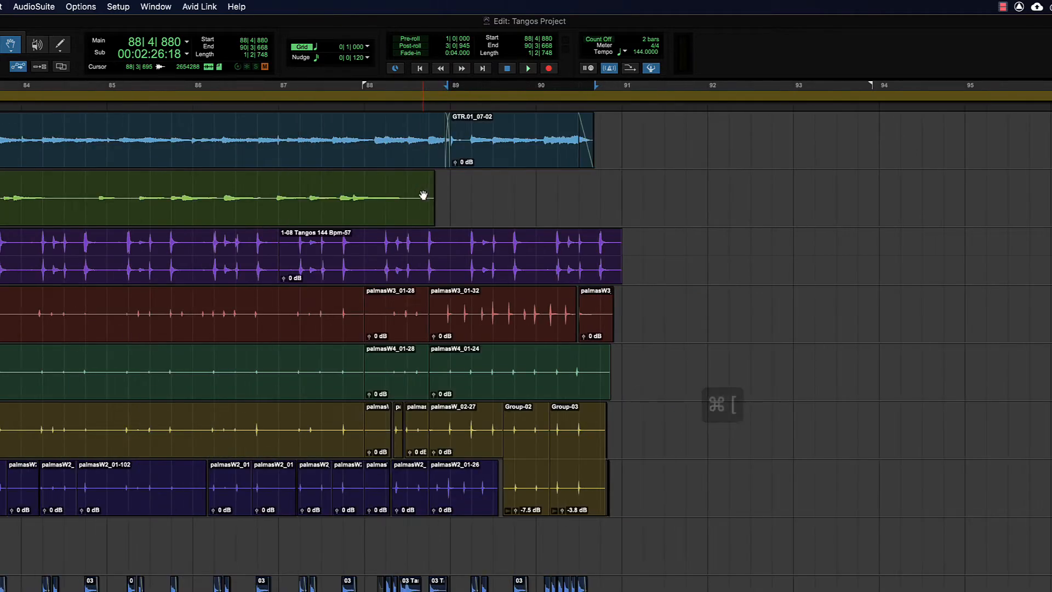
{"action": "key", "text": "super+bracketleft"}
{"action": "key", "text": "super+bracketleft"}
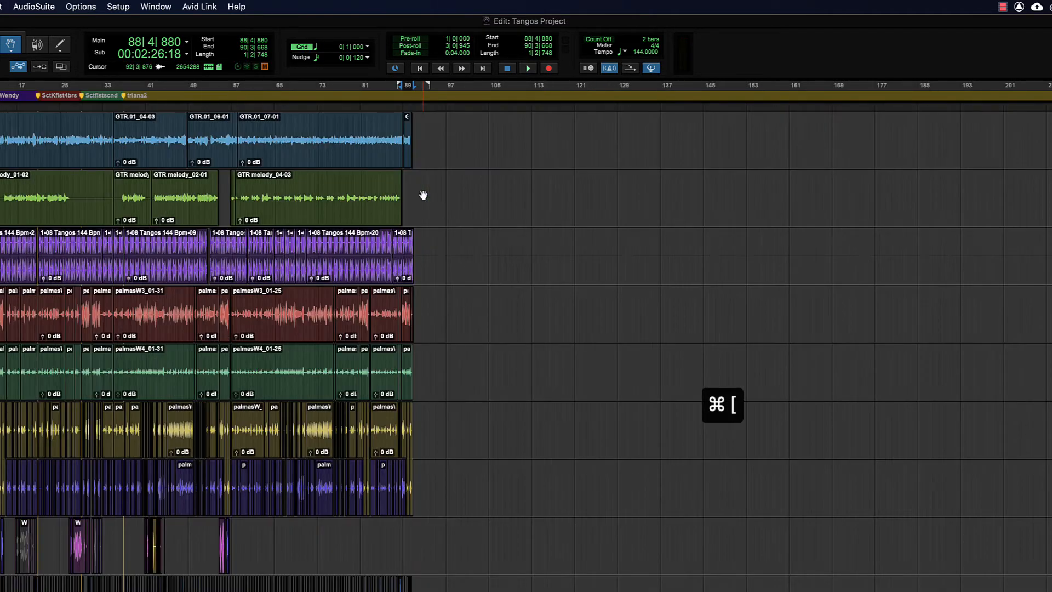
{"action": "key", "text": "super+3"}
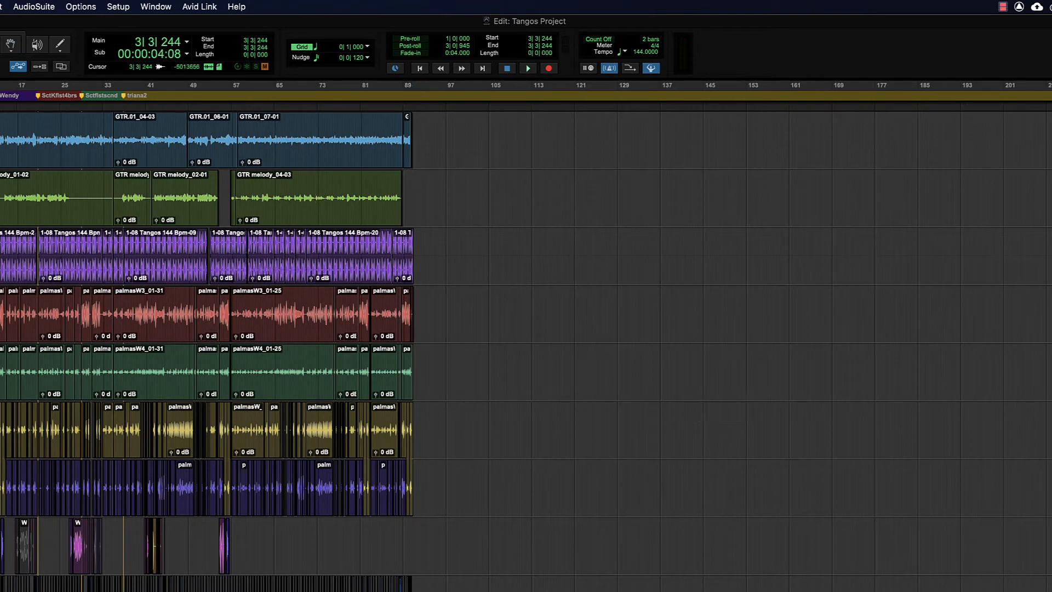
{"action": "key", "text": "super+bracketright"}
{"action": "key", "text": "super+bracketright"}
{"action": "key", "text": "super+bracketright"}
{"action": "key", "text": "super+bracketright"}
{"action": "key", "text": "super+bracketright"}
{"action": "key", "text": "super+bracketright"}
{"action": "scroll", "coordinate": [399, 186], "scroll_direction": "right", "scroll_amount": 7}
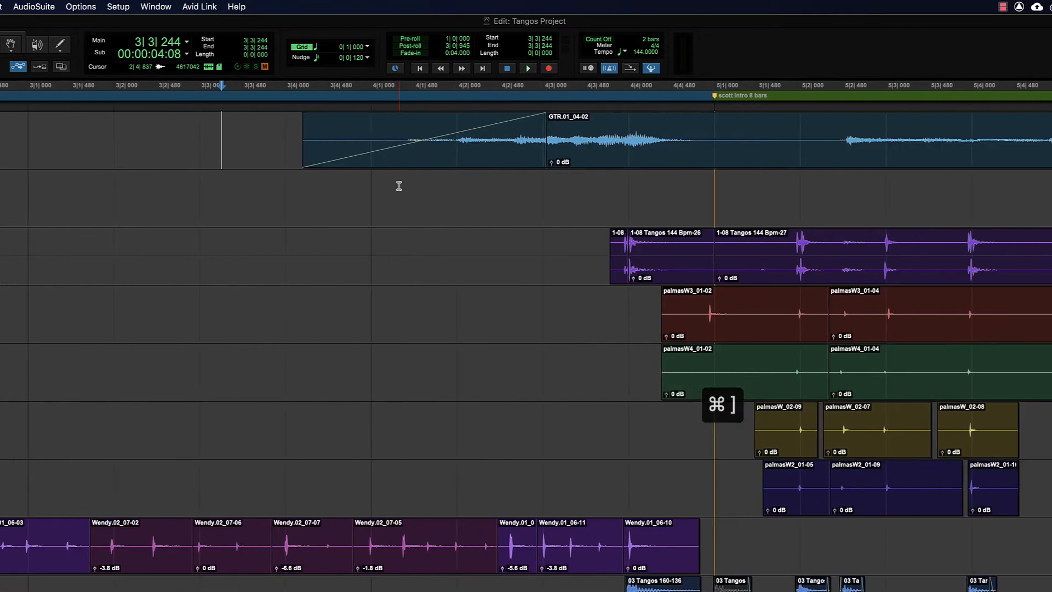
{"action": "key", "text": "super+4"}
{"action": "left_click", "coordinate": [486, 155]}
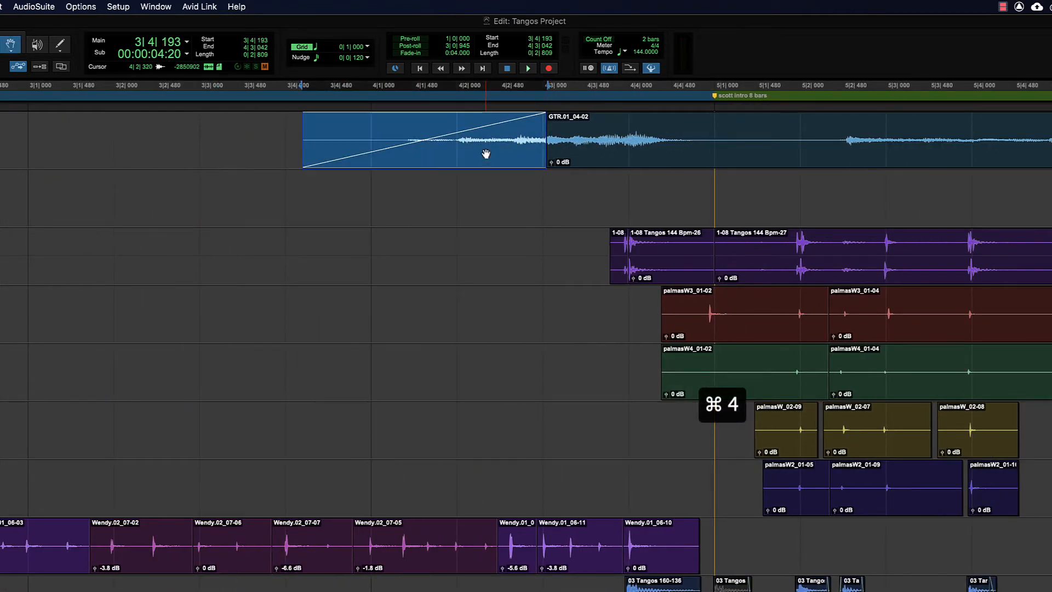
{"action": "key", "text": "Delete"}
Select across the start of GTR.01_04-02 with the Selector tool and create a fade-in with Equal Gain slope and the straight-line curve
{"action": "key", "text": "super+3"}
{"action": "left_click_drag", "start_coordinate": [212, 138], "coordinate": [569, 146]}
{"action": "left_click_drag", "start_coordinate": [375, 149], "coordinate": [127, 146]}
{"action": "left_click", "coordinate": [166, 152]}
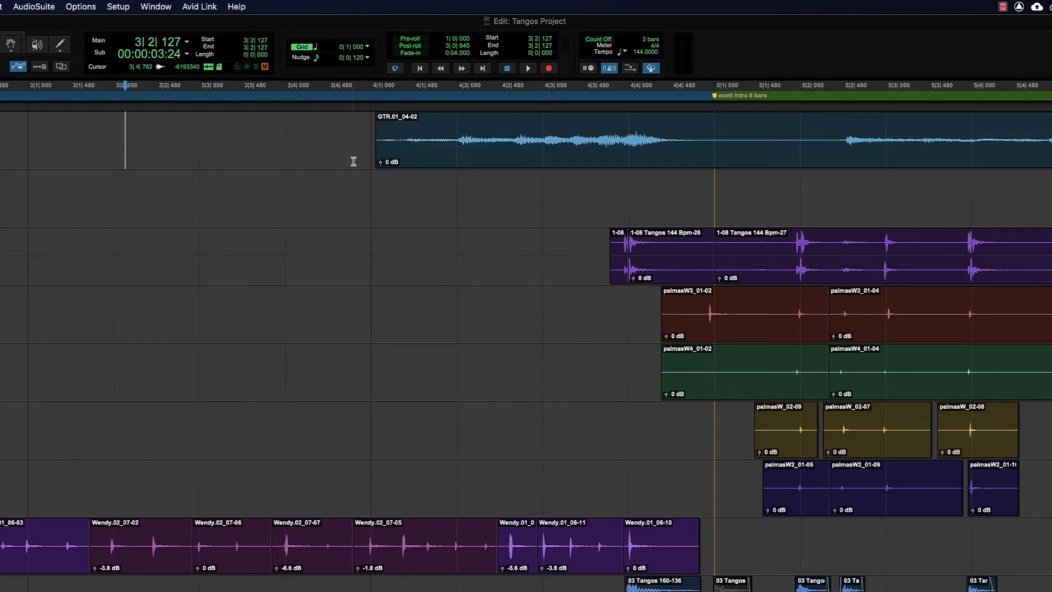
{"action": "left_click_drag", "start_coordinate": [288, 156], "coordinate": [532, 157]}
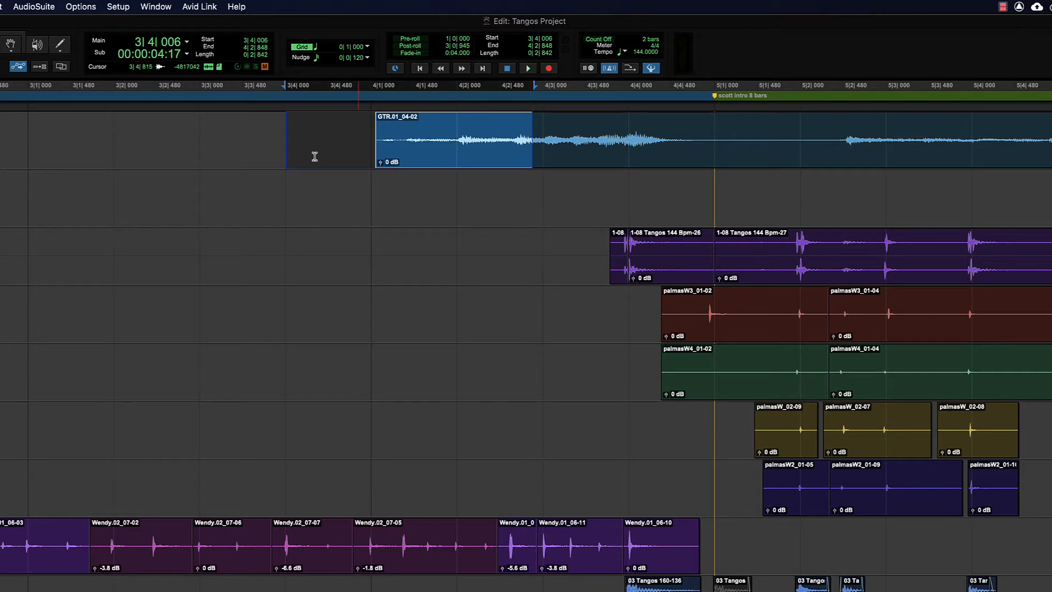
{"action": "key", "text": "super+f"}
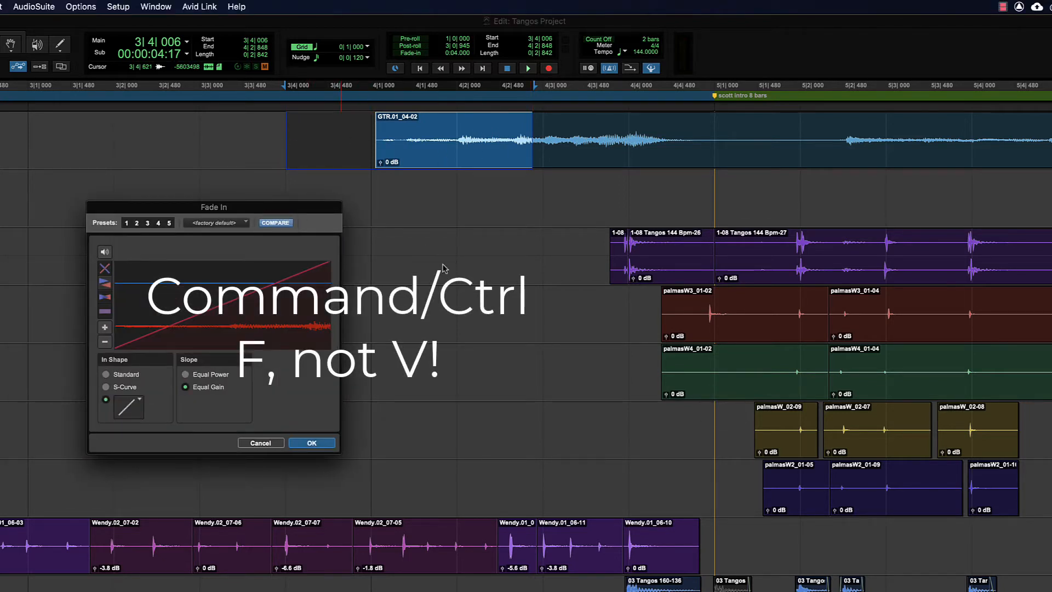
{"action": "left_click", "coordinate": [311, 443]}
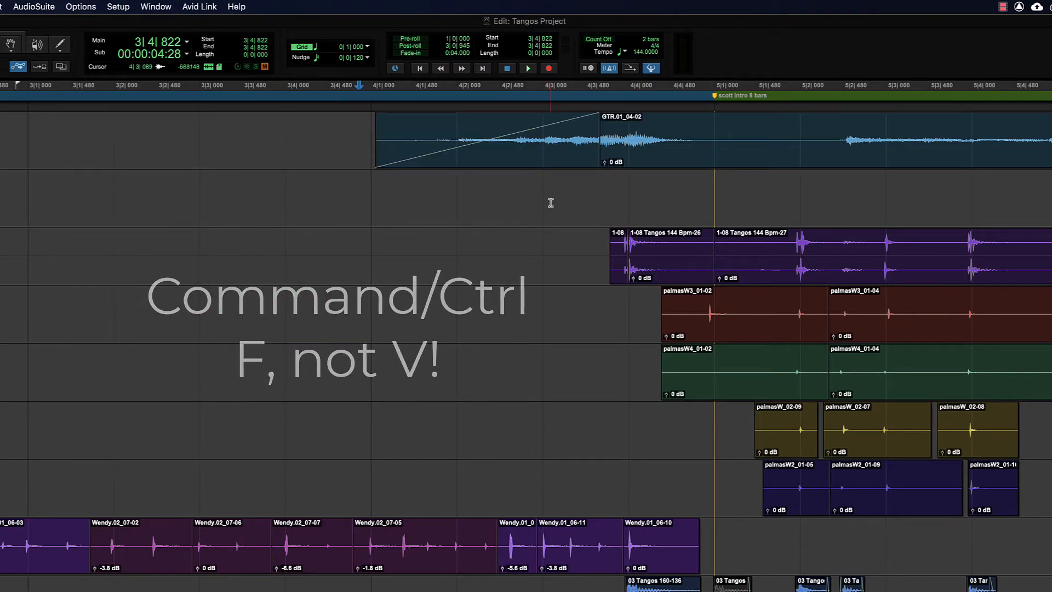
Delete the crossfade leading into the GTR.01_07-02 clip near the end of the GTR.01 track with the Grabber tool
{"action": "key", "text": "super+bracketleft"}
{"action": "key", "text": "super+bracketleft"}
{"action": "key", "text": "super+bracketleft"}
{"action": "key", "text": "super+bracketleft"}
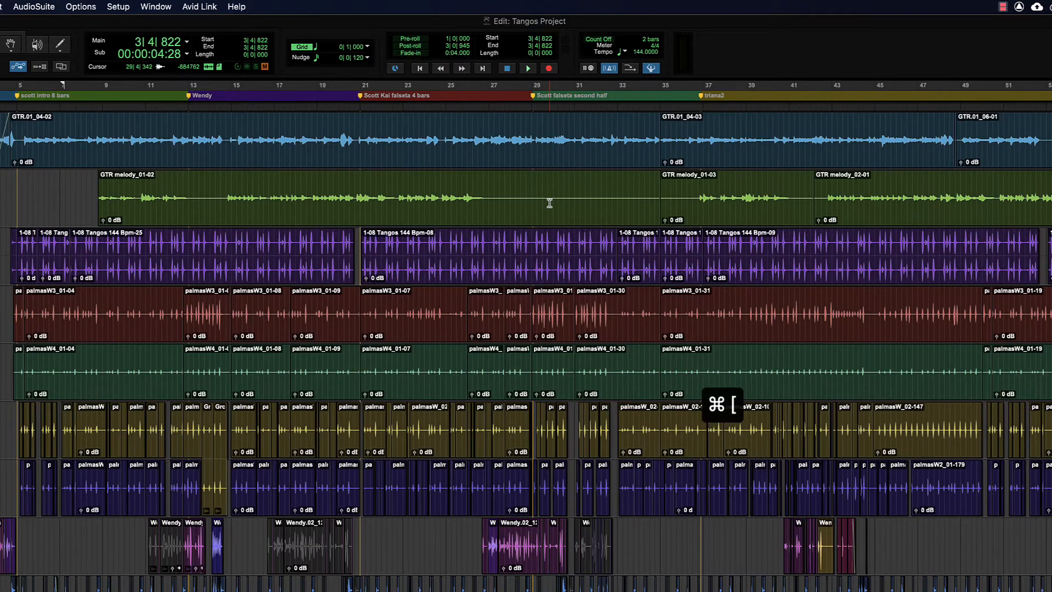
{"action": "scroll", "coordinate": [577, 369], "scroll_direction": "right", "scroll_amount": 15}
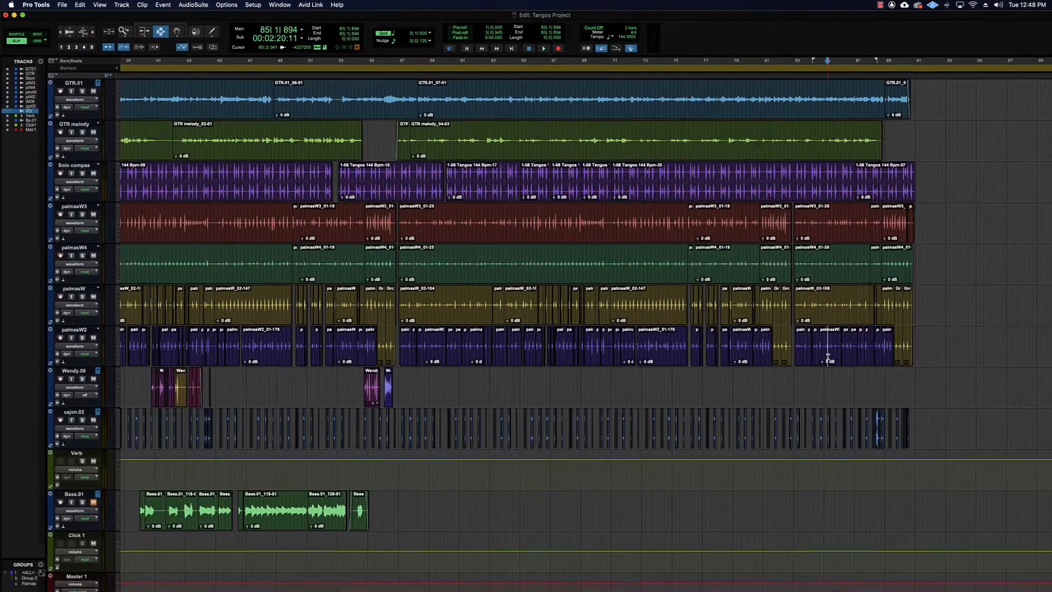
{"action": "scroll", "coordinate": [882, 435], "scroll_direction": "right", "scroll_amount": 4}
{"action": "key", "text": "super+4"}
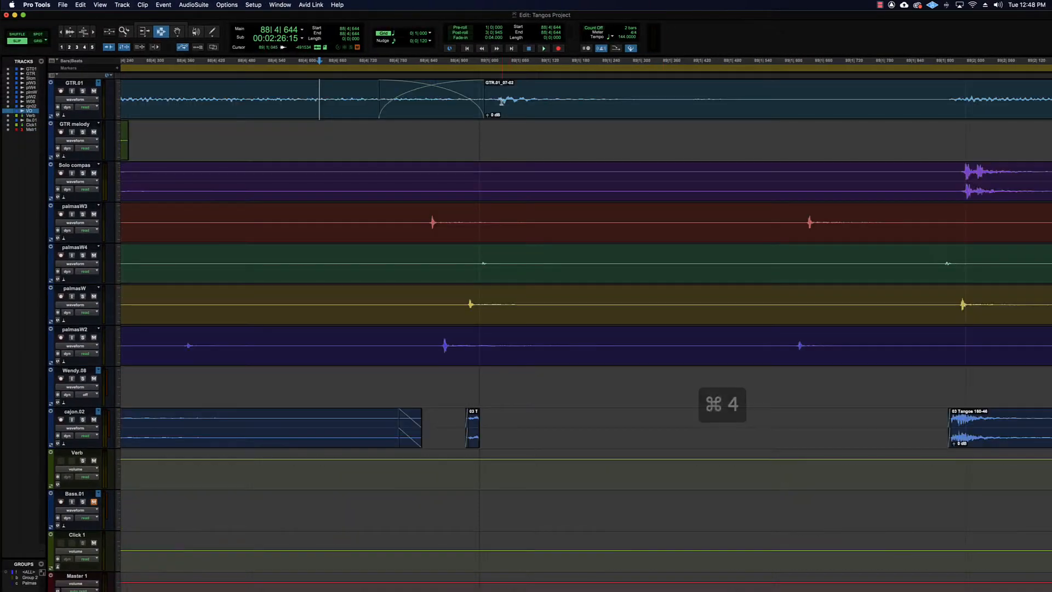
{"action": "key", "text": "super+4"}
{"action": "left_click", "coordinate": [445, 98]}
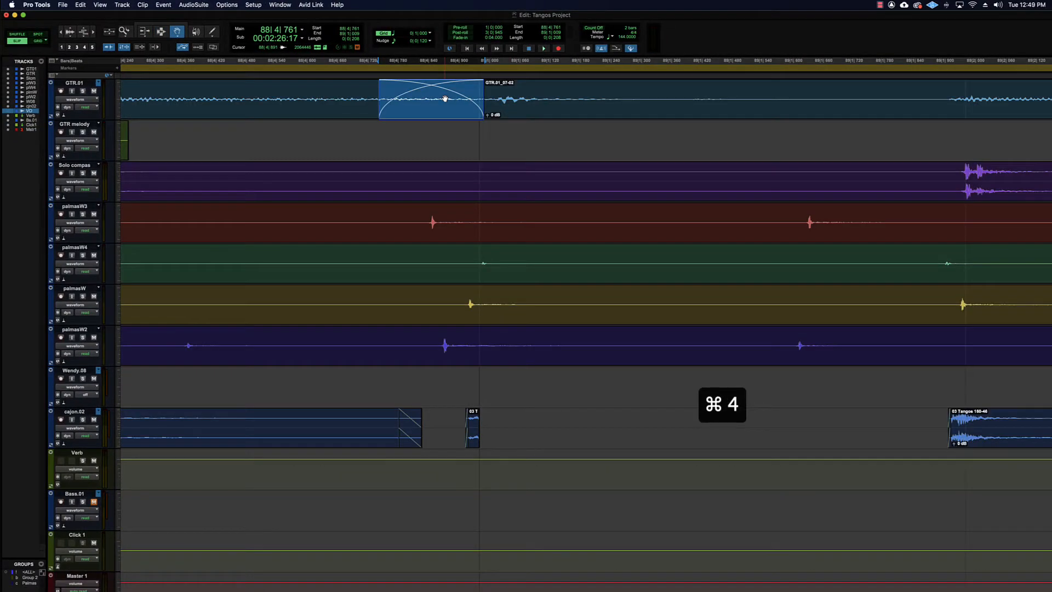
{"action": "key", "text": "BackSpace"}
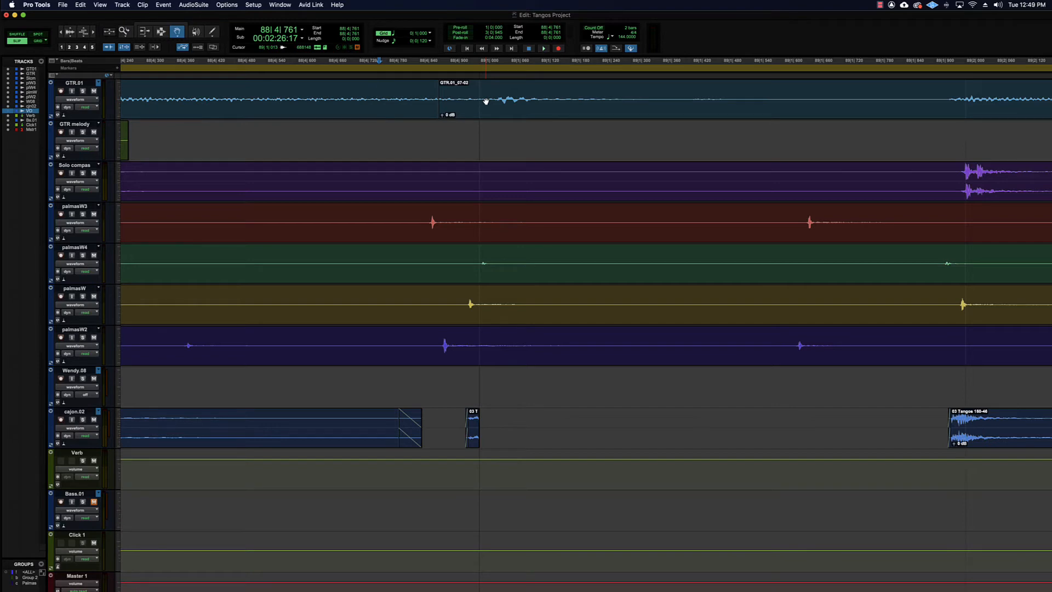
Try an Equal Power crossfade from 88|4|869 to 88|4|892 across the clip boundary before GTR.01_07-02, and undo it
{"action": "key", "text": "super+3"}
{"action": "left_click", "coordinate": [422, 101]}
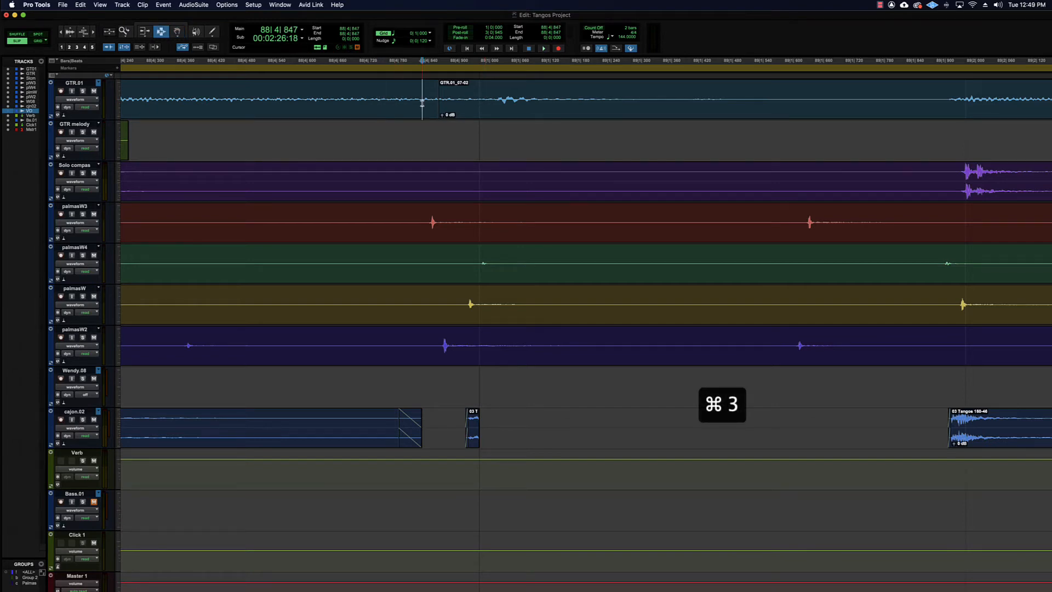
{"action": "left_click_drag", "start_coordinate": [406, 102], "coordinate": [471, 104]}
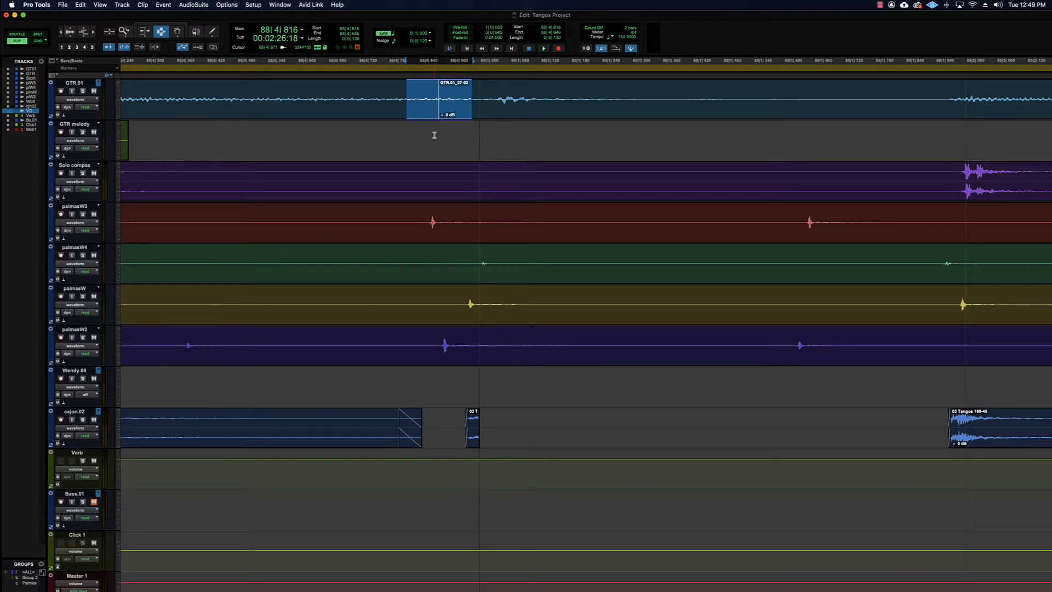
{"action": "left_click", "coordinate": [425, 98]}
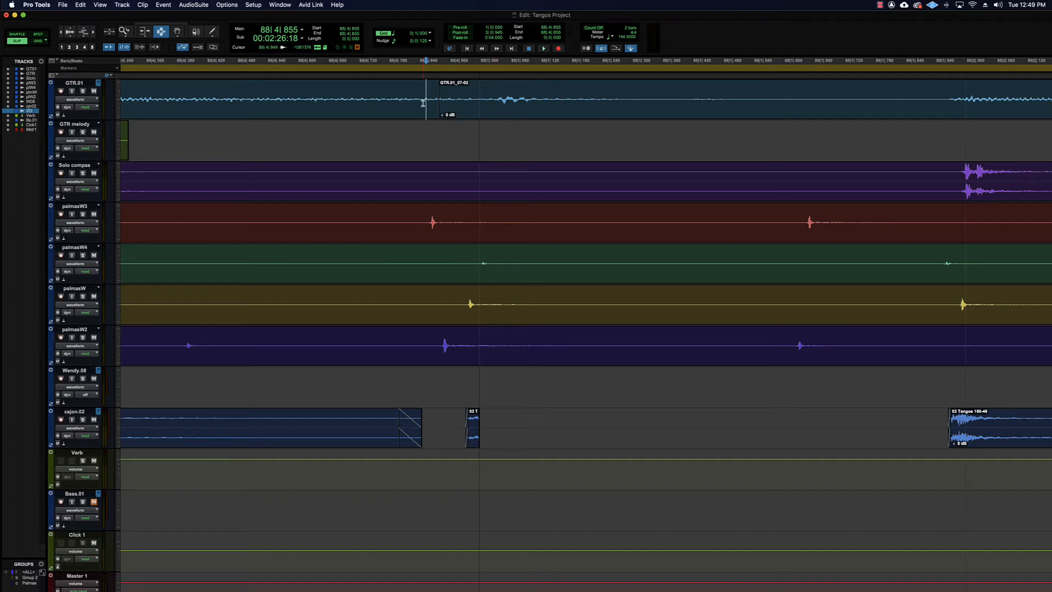
{"action": "left_click_drag", "start_coordinate": [420, 102], "coordinate": [459, 93]}
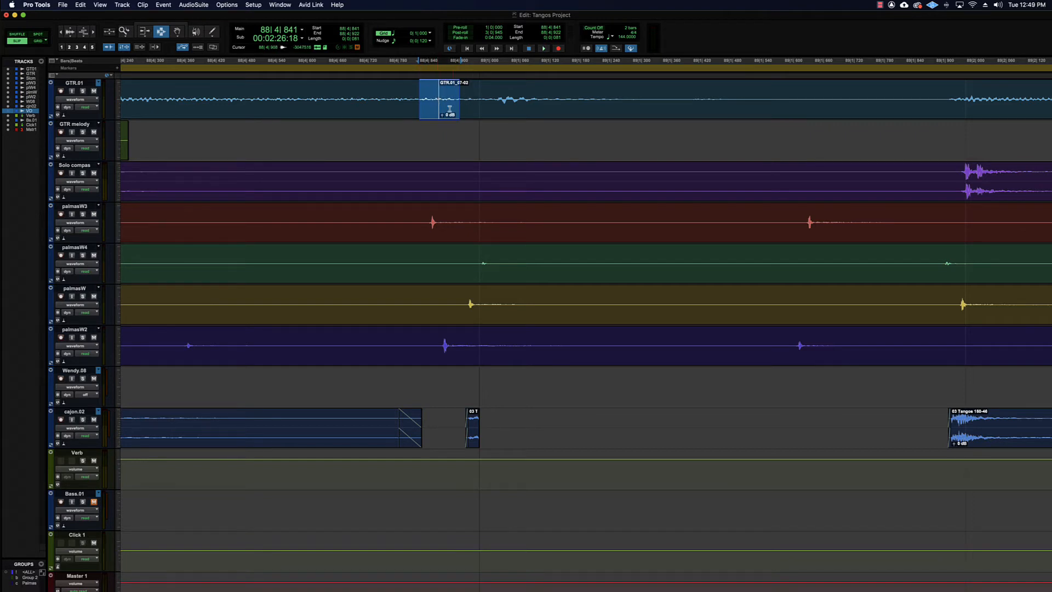
{"action": "left_click_drag", "start_coordinate": [416, 101], "coordinate": [472, 98]}
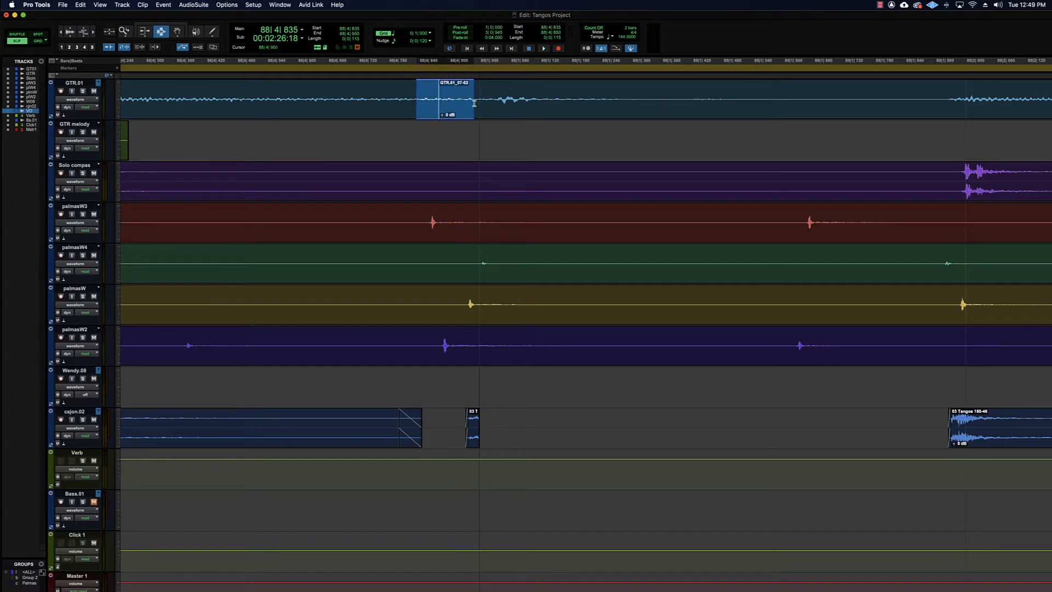
{"action": "key", "text": "super+f"}
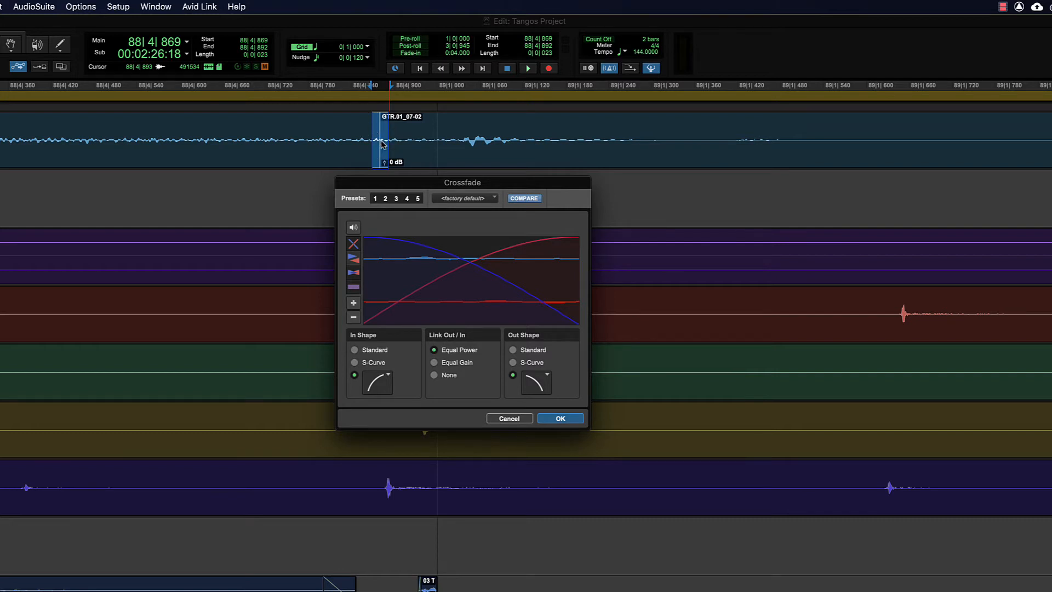
{"action": "left_click", "coordinate": [550, 422]}
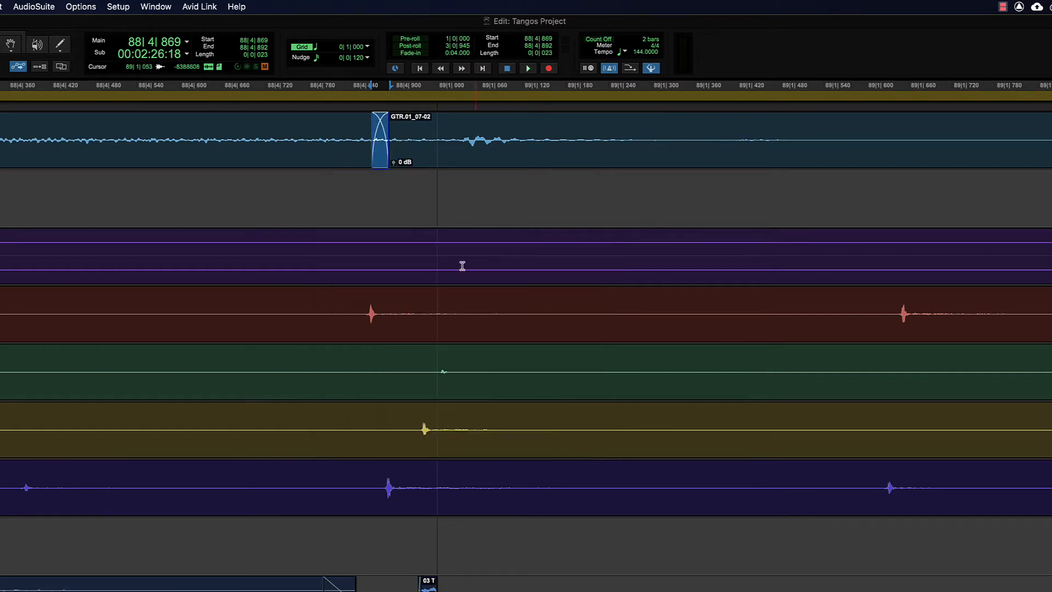
{"action": "left_click", "coordinate": [378, 152]}
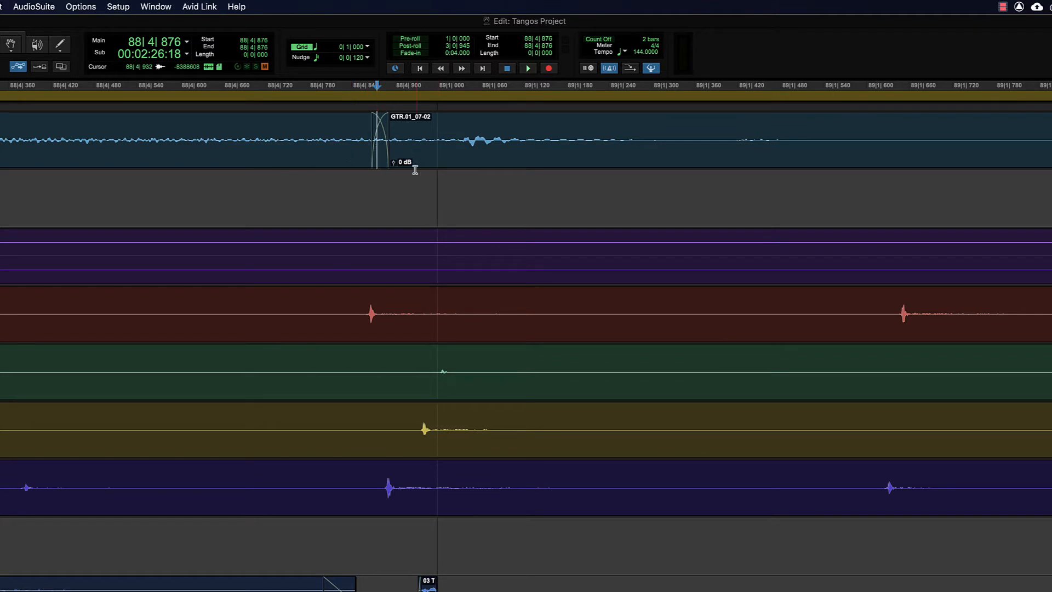
{"action": "key", "text": "super+z"}
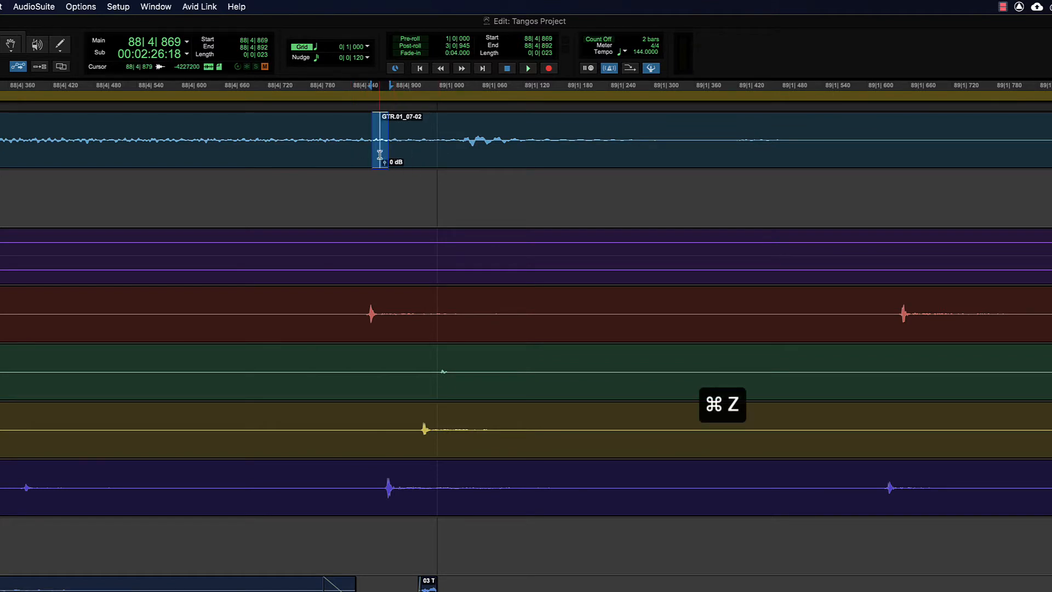
Trim the start of GTR.01_07-02 to 88|4|901 with the Trim tool and extend the preceding clip's end to meet it
{"action": "left_click", "coordinate": [396, 153]}
{"action": "key", "text": "super+2"}
{"action": "mouse_move", "coordinate": [383, 146]}
{"action": "left_mouse_down"}
{"action": "mouse_move", "coordinate": [193, 145]}
{"action": "mouse_move", "coordinate": [386, 149]}
{"action": "left_mouse_up"}
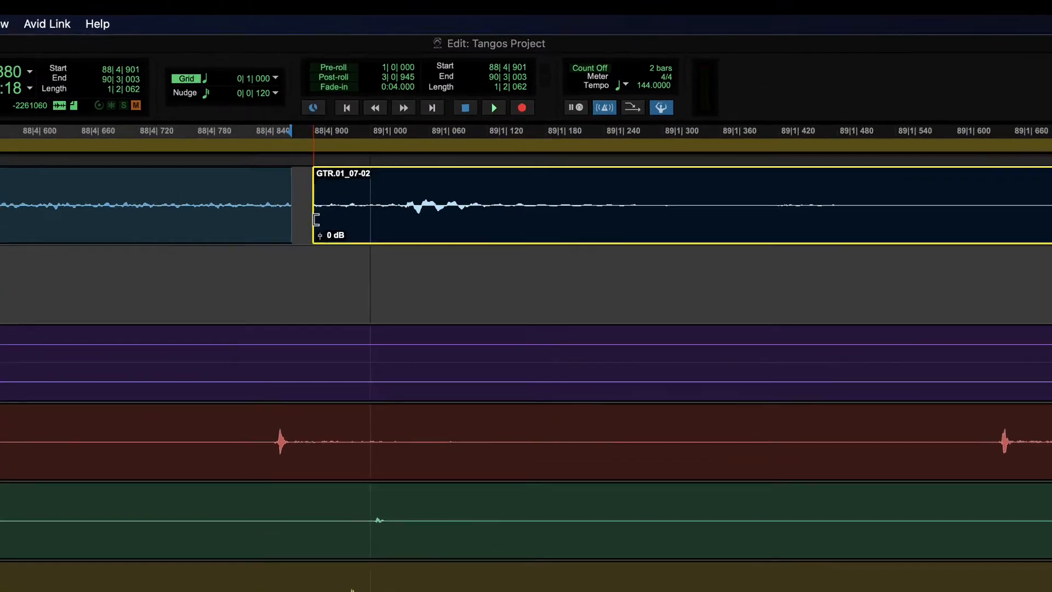
{"action": "left_click_drag", "start_coordinate": [295, 225], "coordinate": [347, 225]}
{"action": "key", "text": "super+3"}
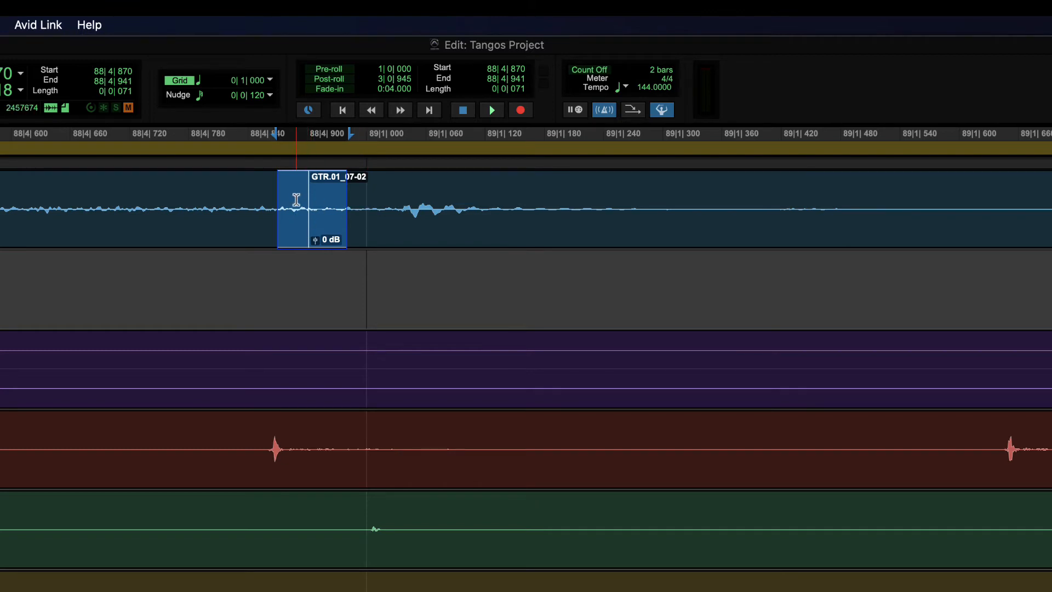
{"action": "left_click", "coordinate": [299, 216]}
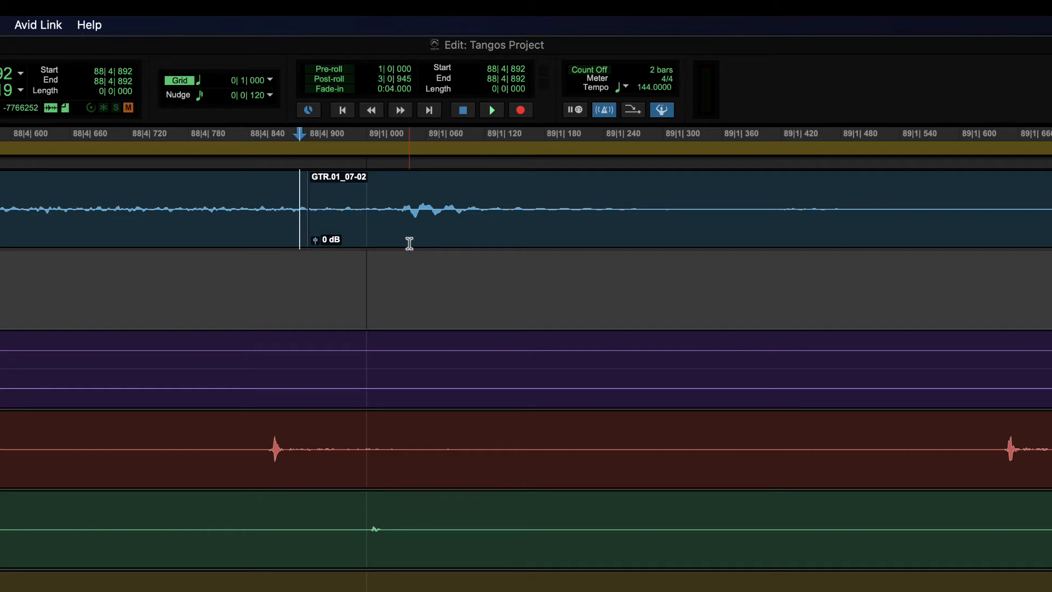
{"action": "left_click", "coordinate": [310, 224]}
{"action": "left_click", "coordinate": [305, 226]}
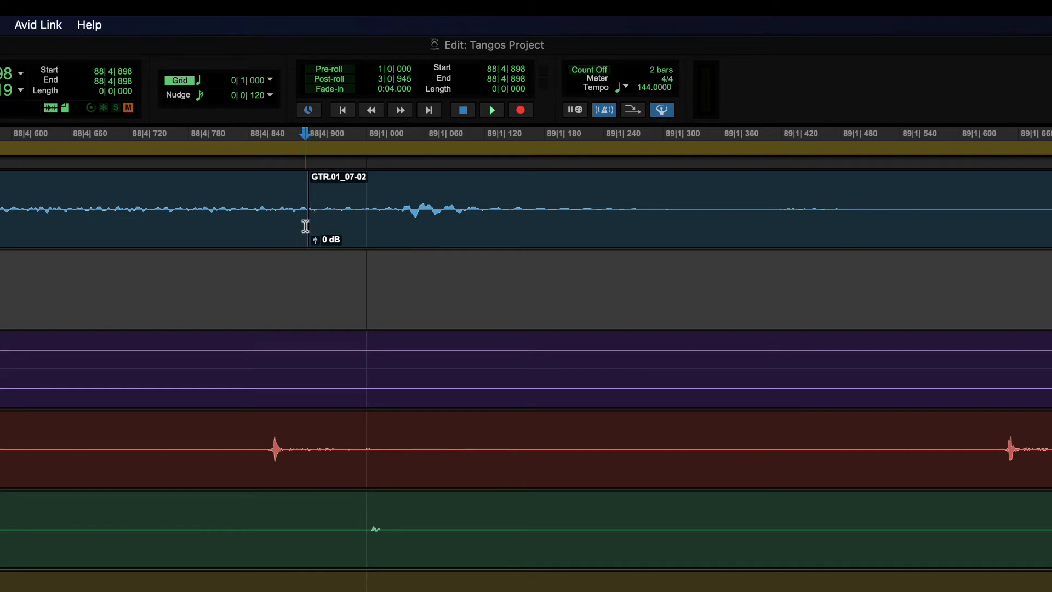
Check the Levels of Undo setting in the Editing preferences and close the preferences without changes
{"action": "key", "text": "super+bracketleft"}
{"action": "key", "text": "super+bracketleft"}
{"action": "key", "text": "super+bracketleft"}
{"action": "key", "text": "super+bracketleft"}
{"action": "key", "text": "super+bracketleft"}
{"action": "key", "text": "super+bracketleft"}
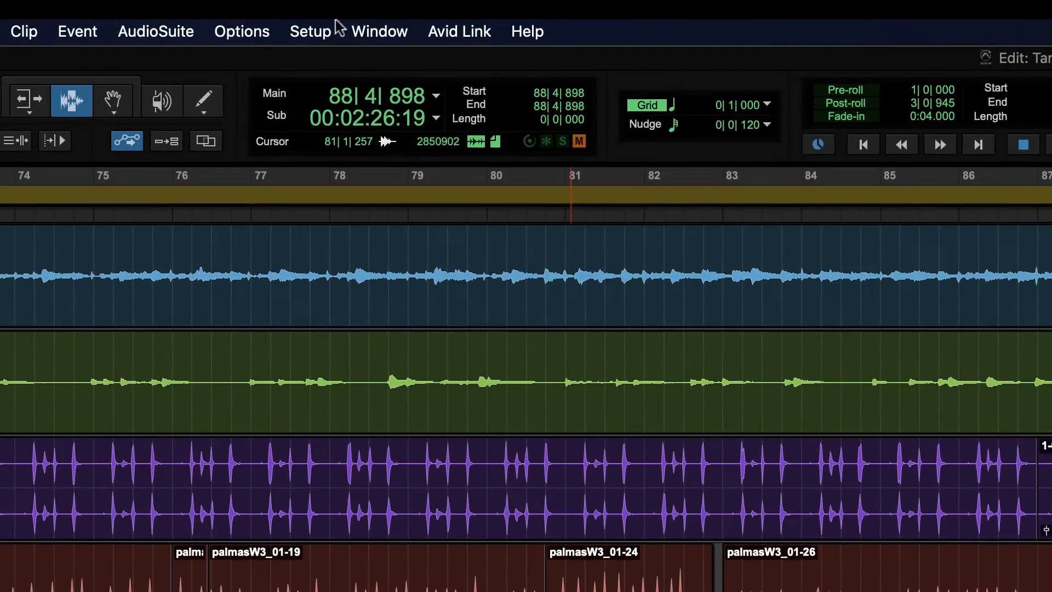
{"action": "left_click", "coordinate": [322, 24]}
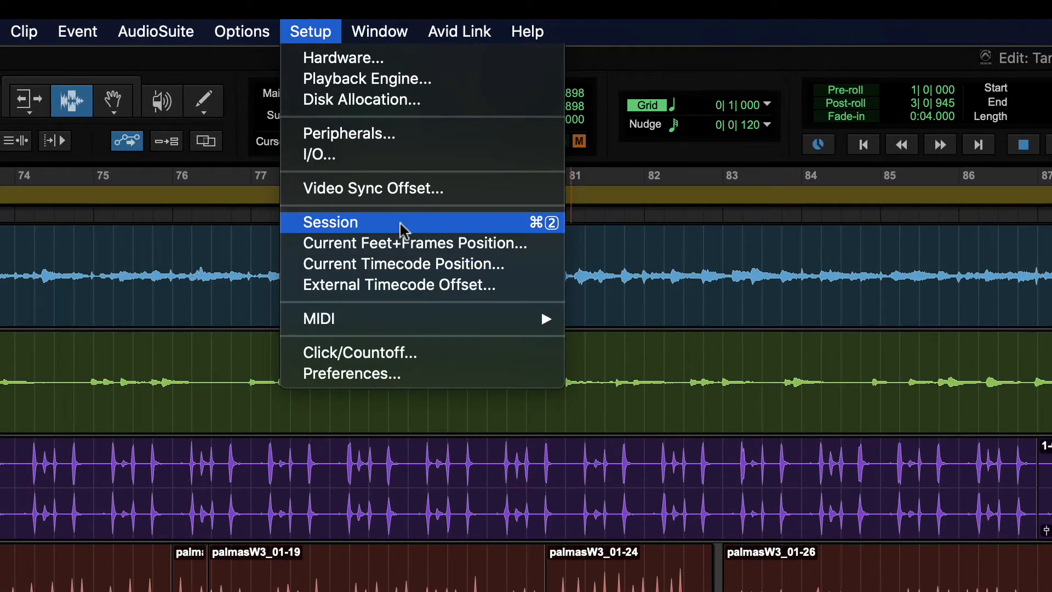
{"action": "mouse_move", "coordinate": [349, 26]}
{"action": "mouse_move", "coordinate": [312, 31]}
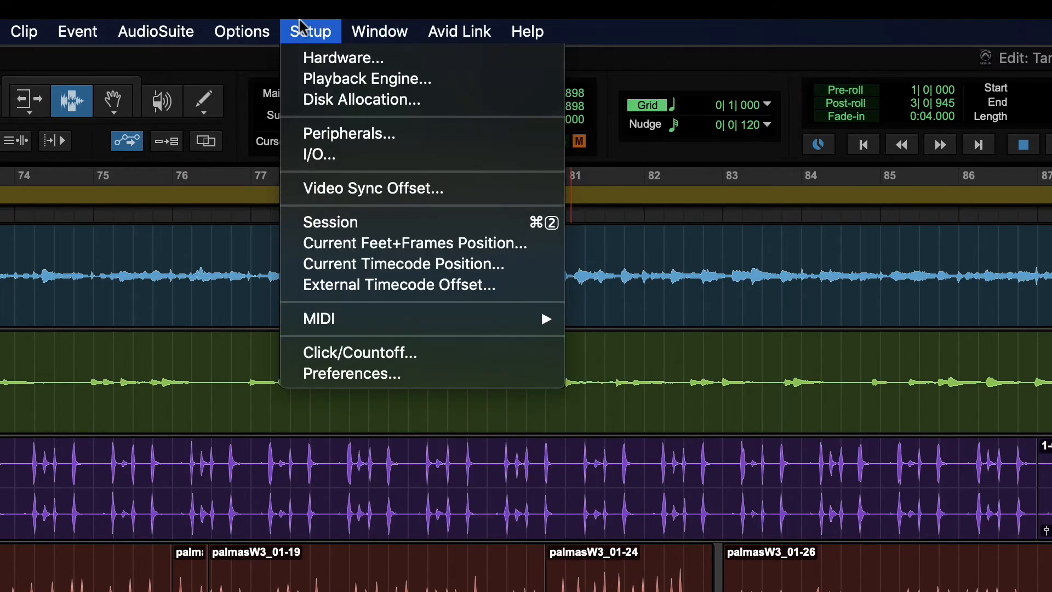
{"action": "left_click", "coordinate": [346, 372]}
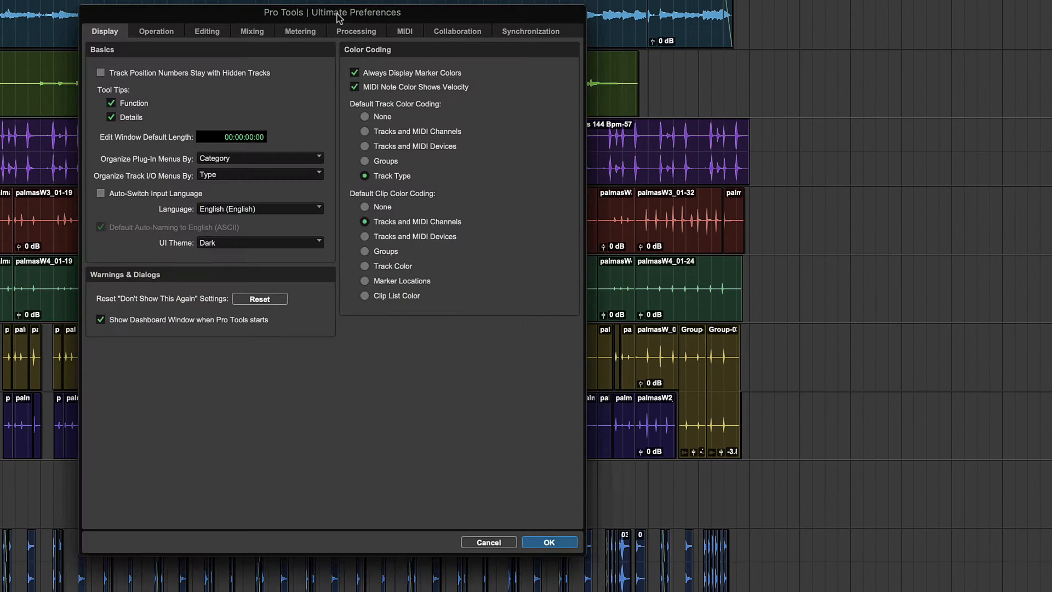
{"action": "left_click_drag", "start_coordinate": [339, 19], "coordinate": [349, 15]}
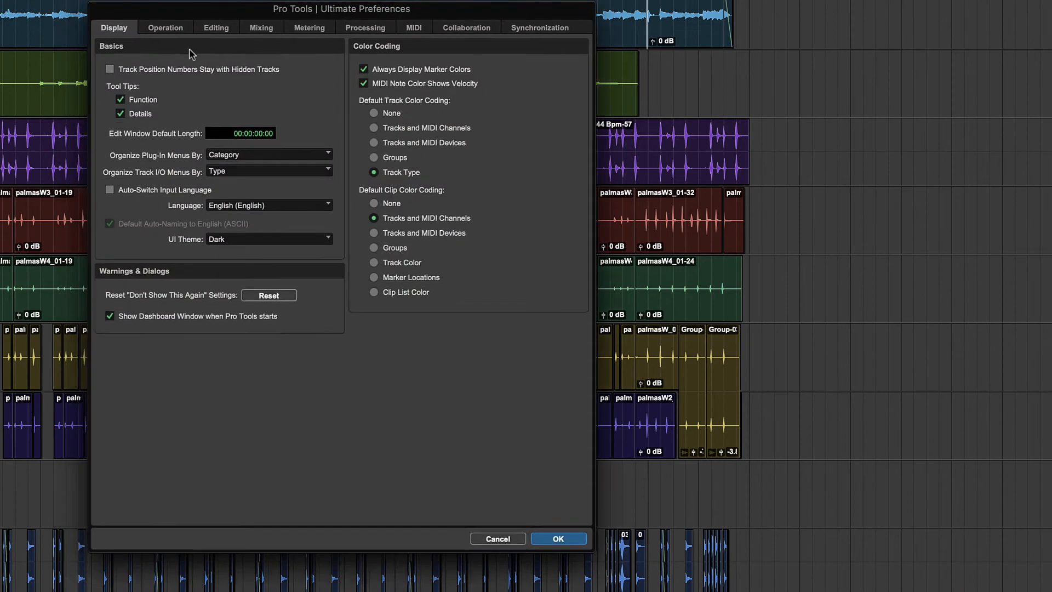
{"action": "left_click", "coordinate": [215, 31]}
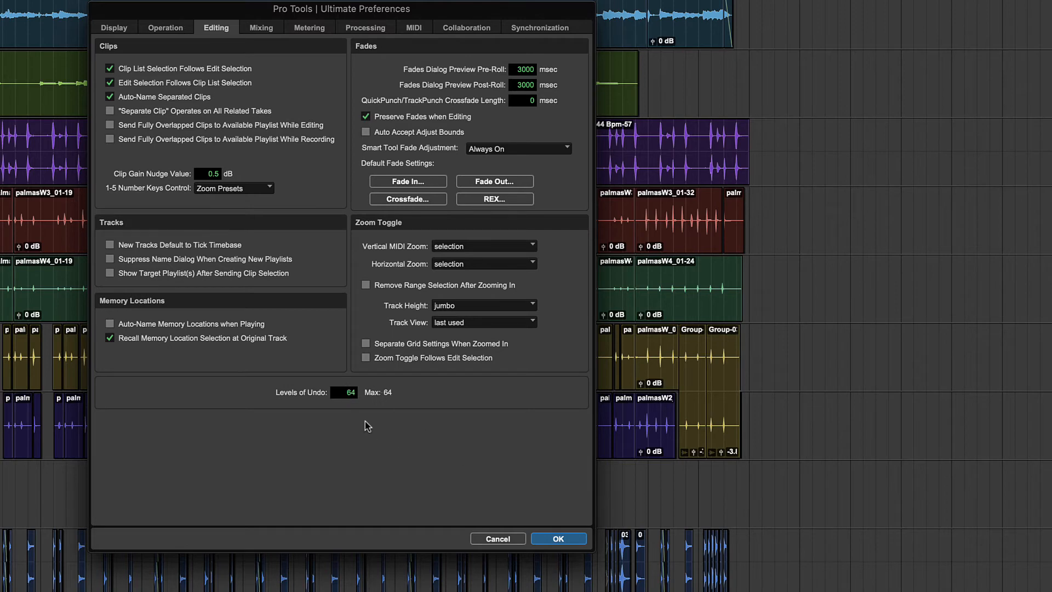
{"action": "left_click", "coordinate": [489, 535]}
{"action": "left_click", "coordinate": [338, 23]}
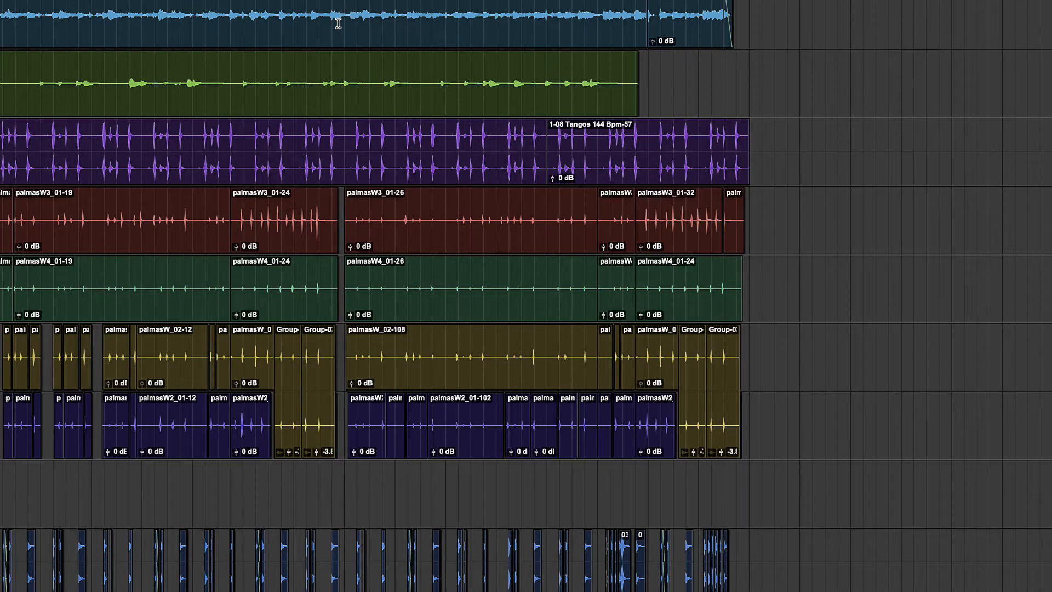
{"action": "left_click_drag", "start_coordinate": [318, 42], "coordinate": [582, 48]}
{"action": "left_click", "coordinate": [319, 17]}
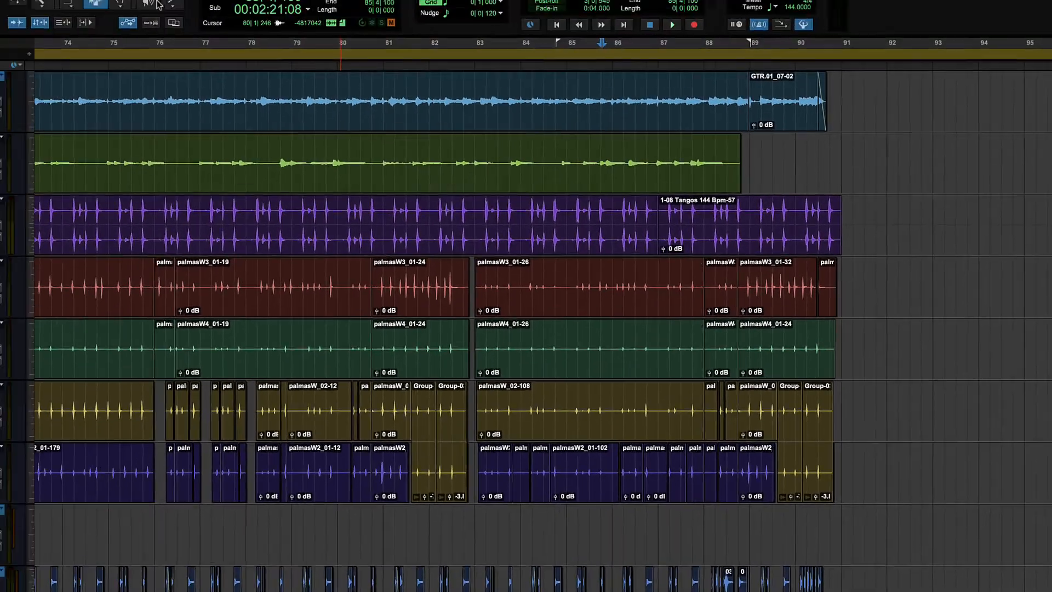
{"action": "left_click", "coordinate": [88, 19]}
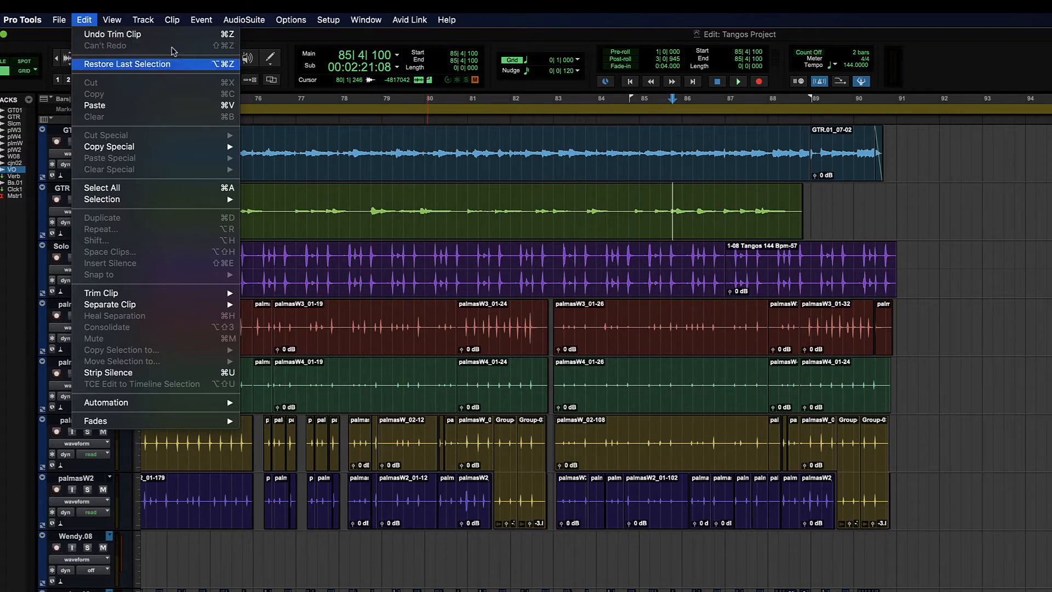
{"action": "left_click", "coordinate": [561, 196]}
Separate the GTR melody clip at 85|1|787 and undo the separation
{"action": "left_click_drag", "start_coordinate": [634, 225], "coordinate": [637, 225]}
{"action": "left_click", "coordinate": [648, 225]}
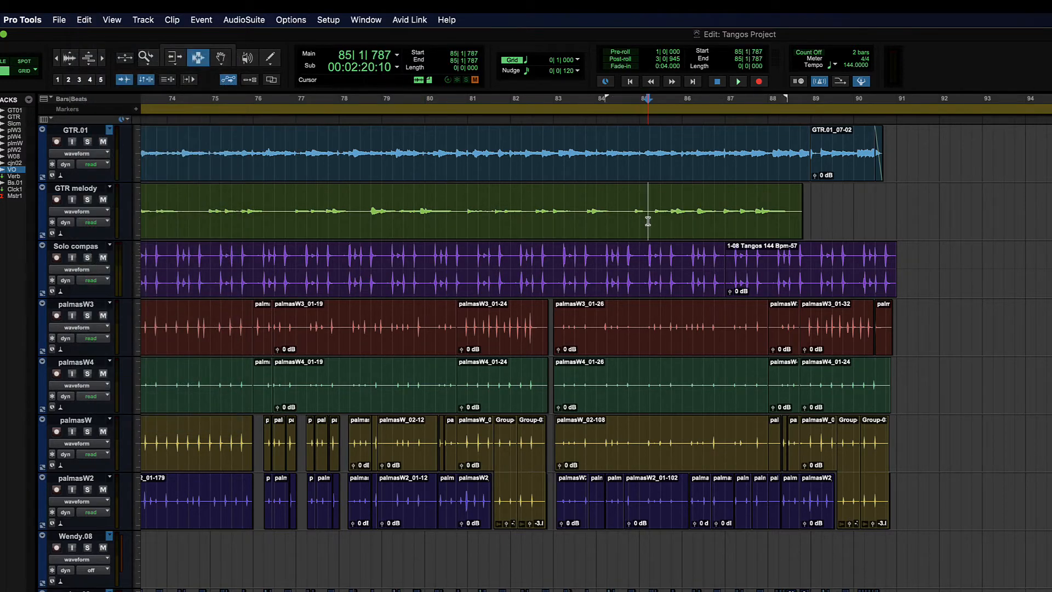
{"action": "key", "text": "super+e"}
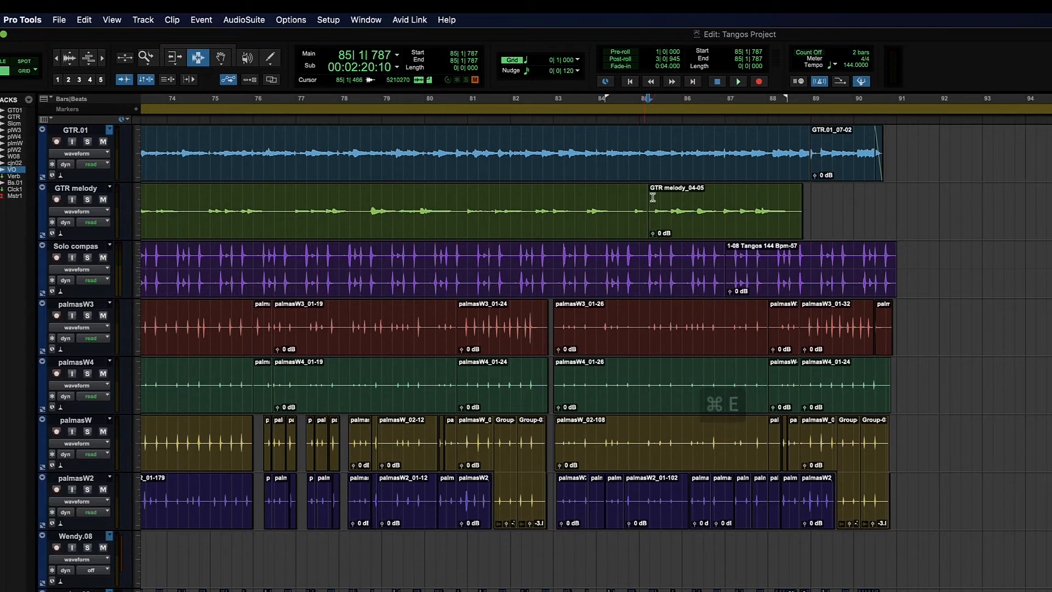
{"action": "left_click", "coordinate": [85, 20]}
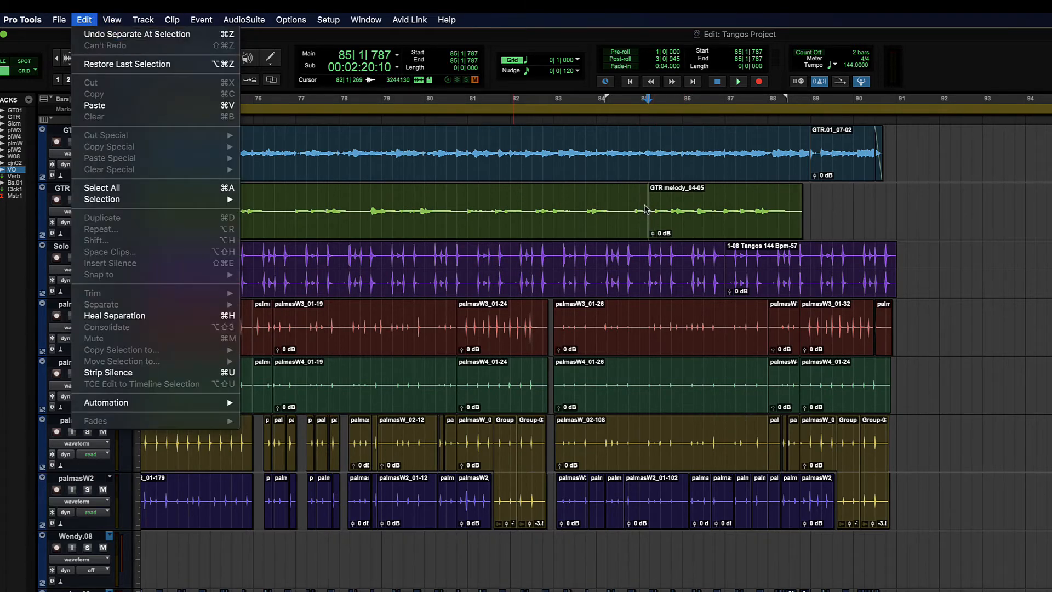
{"action": "left_click", "coordinate": [665, 220]}
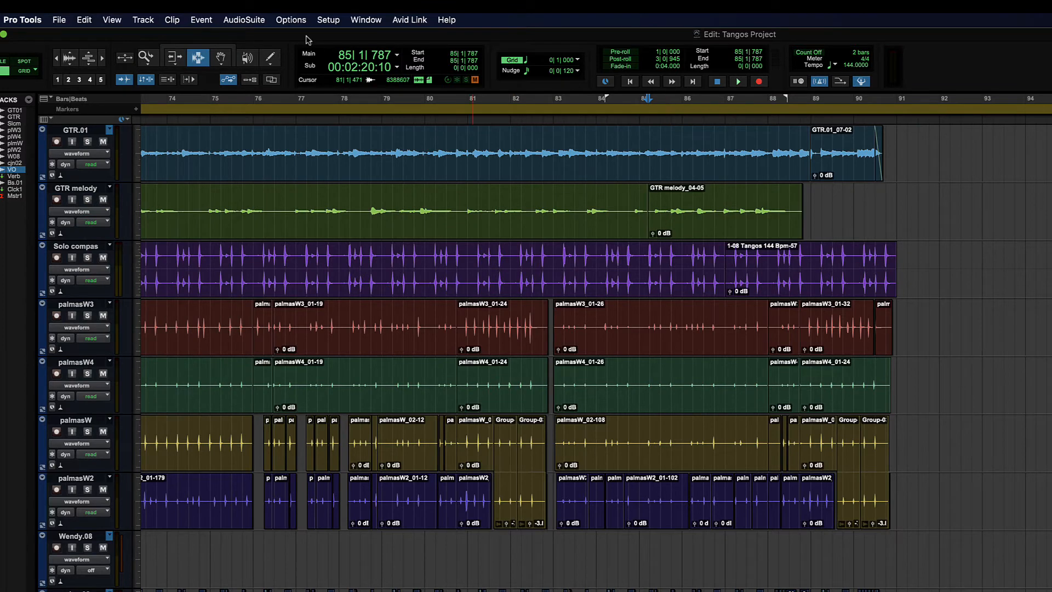
{"action": "key", "text": "super+z"}
{"action": "key", "text": "super+z"}
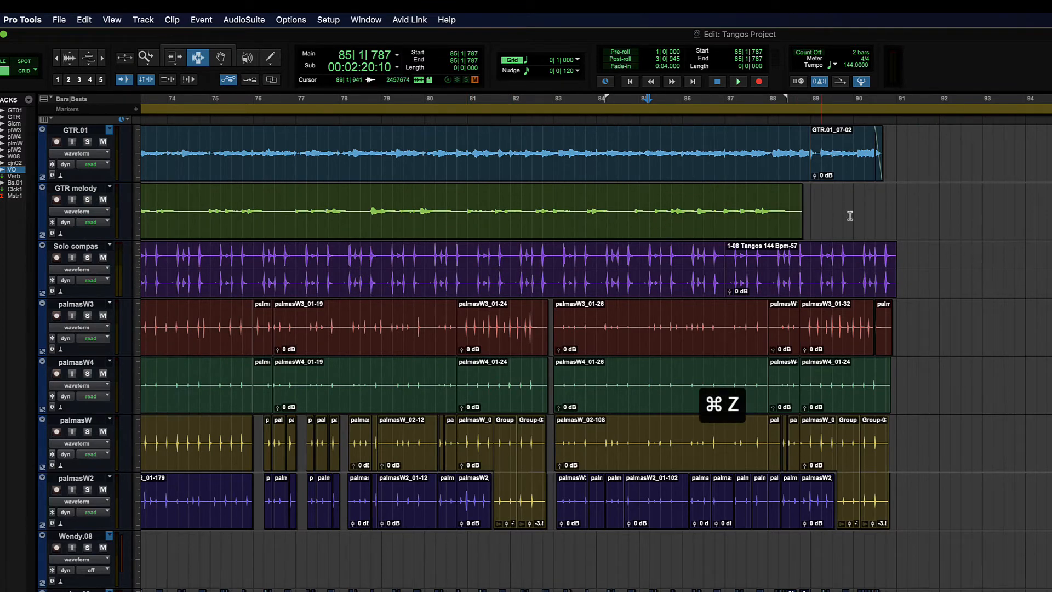
{"action": "left_click", "coordinate": [85, 20]}
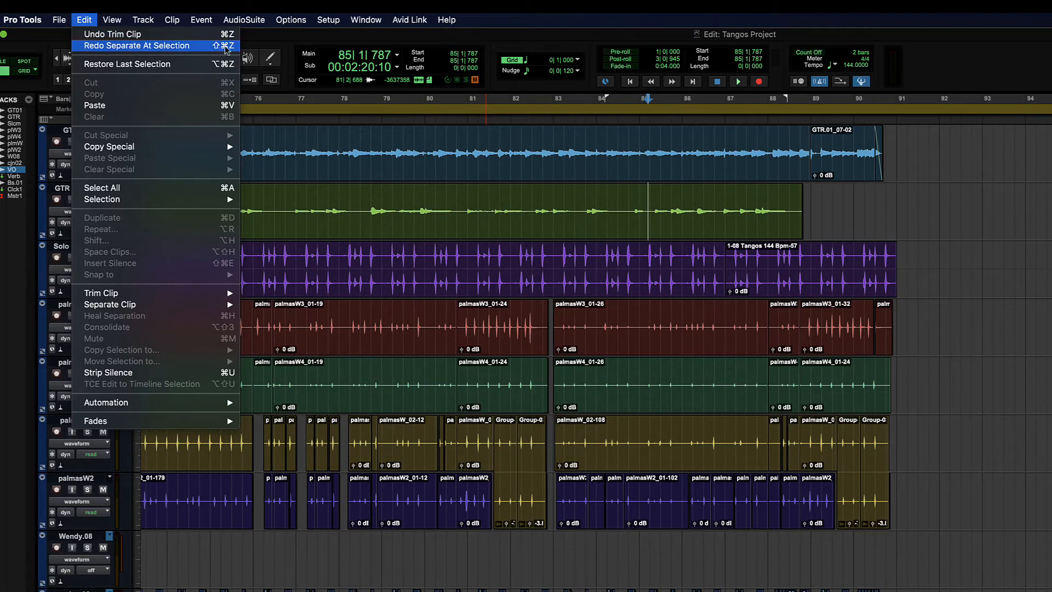
{"action": "left_click", "coordinate": [593, 189]}
{"action": "left_click", "coordinate": [598, 204]}
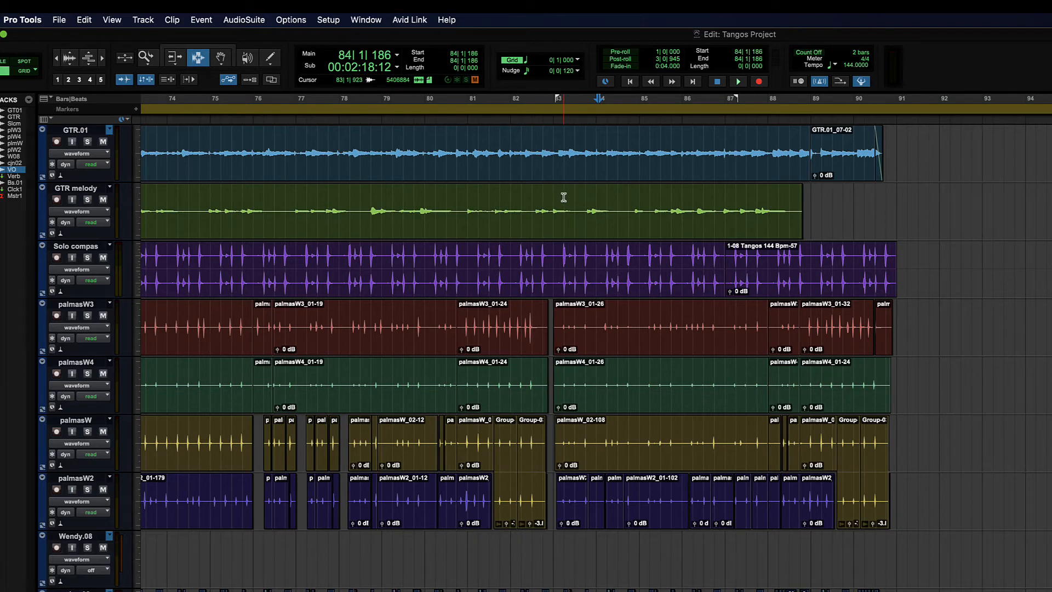
Open the Undo History window, enlarge it to show the full list of operations, and move it higher on the screen
{"action": "left_click", "coordinate": [356, 18]}
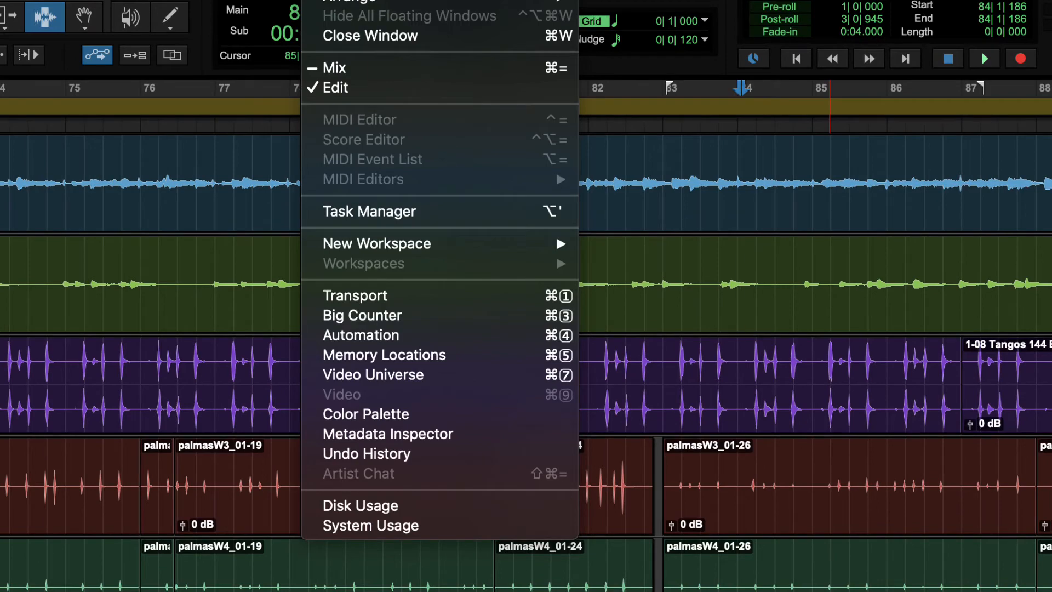
{"action": "left_click", "coordinate": [391, 453]}
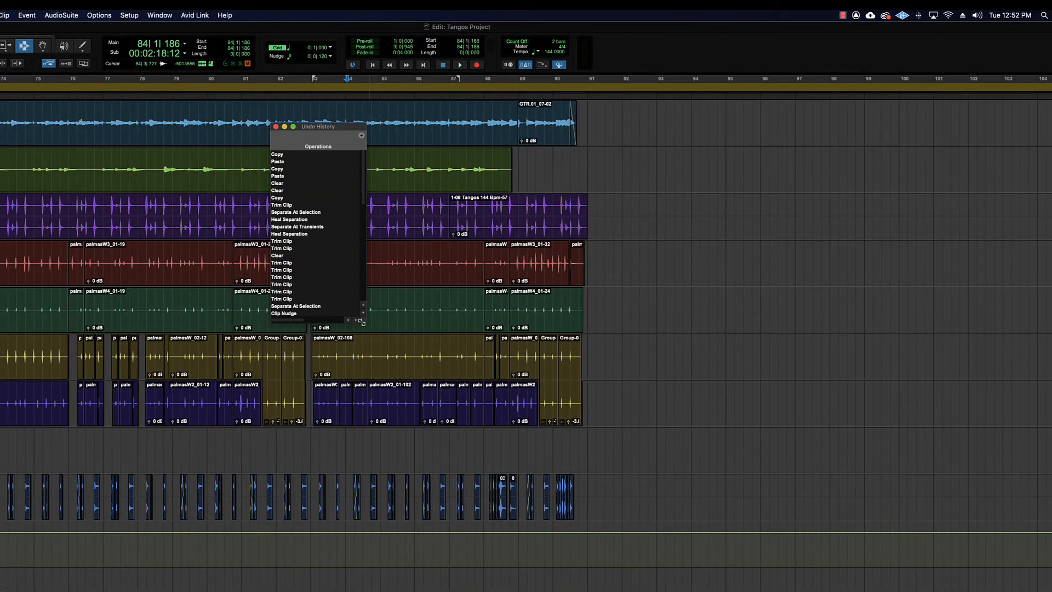
{"action": "left_click_drag", "start_coordinate": [363, 320], "coordinate": [745, 590]}
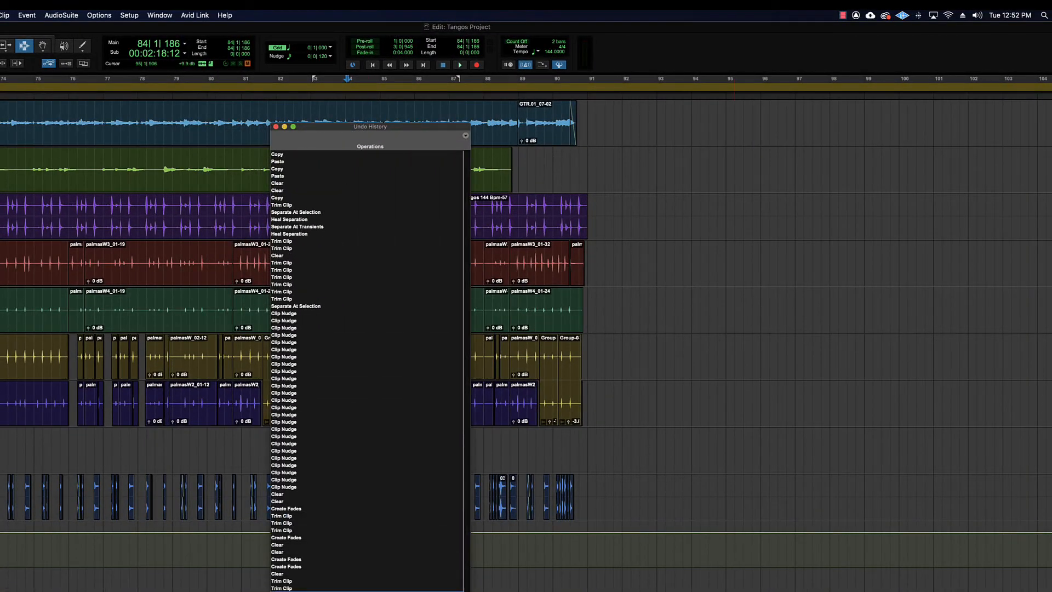
{"action": "left_click_drag", "start_coordinate": [346, 131], "coordinate": [449, 18]}
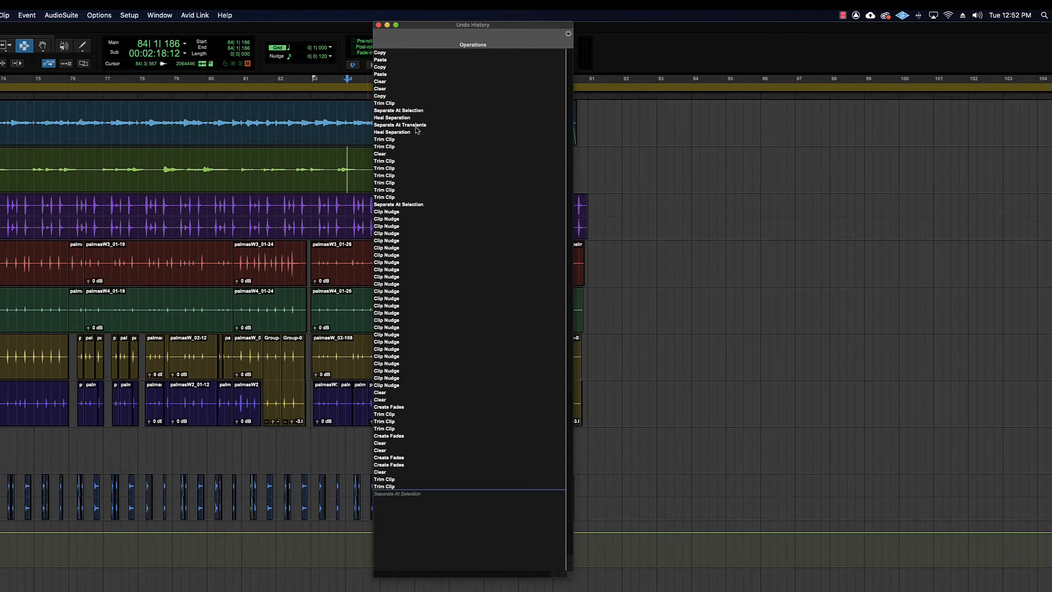
Roll the session back through the Undo History to the eleventh Clip Nudge entry
{"action": "left_click", "coordinate": [415, 509]}
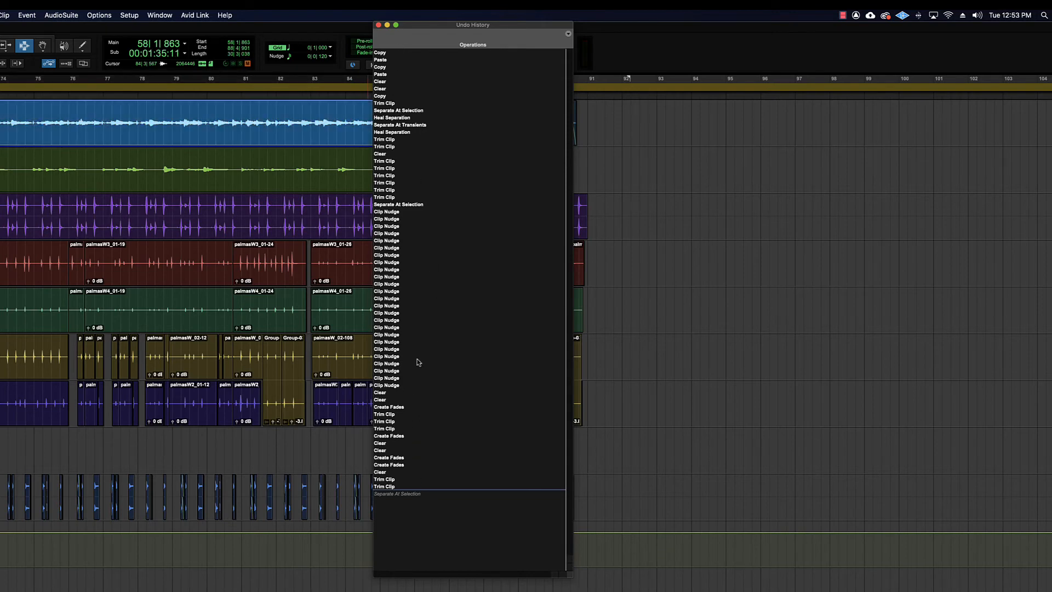
{"action": "left_click", "coordinate": [439, 393]}
{"action": "left_click", "coordinate": [414, 288]}
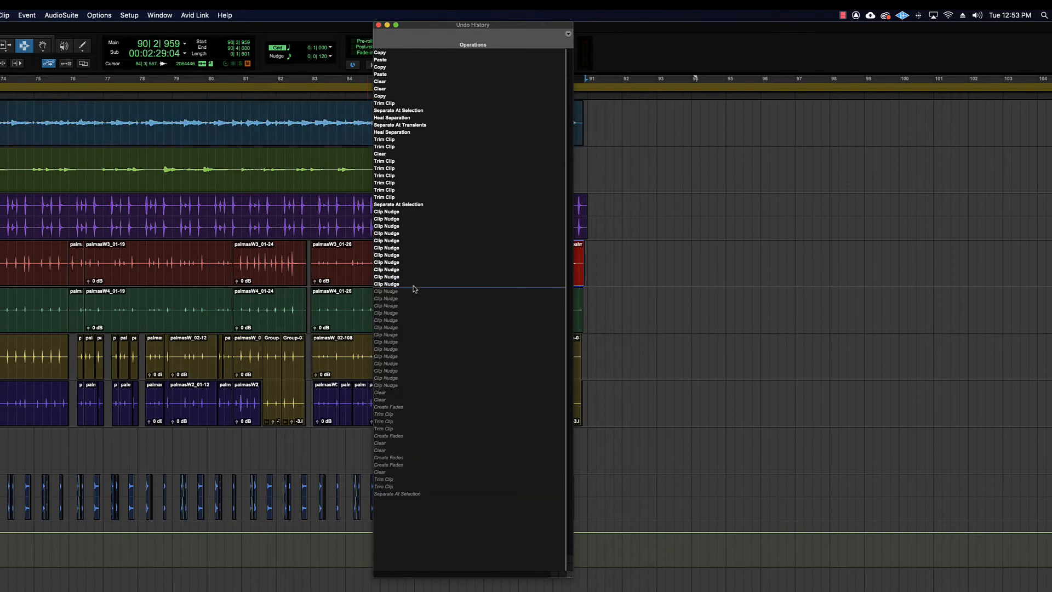
Roll the session back through the Undo History to the fourth Trim Clip entry after the third Clear entry and close the history
{"action": "left_click", "coordinate": [416, 241]}
{"action": "left_click", "coordinate": [429, 190]}
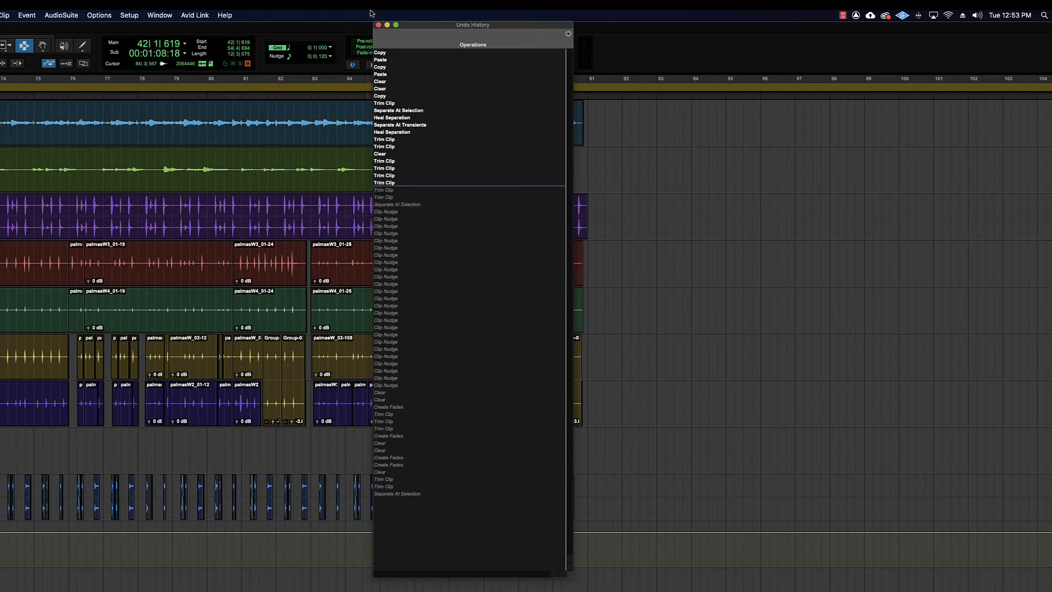
{"action": "left_click", "coordinate": [378, 25]}
Select the GTR melody audio from 81|1|050 to 81|3|578
{"action": "left_click", "coordinate": [307, 177]}
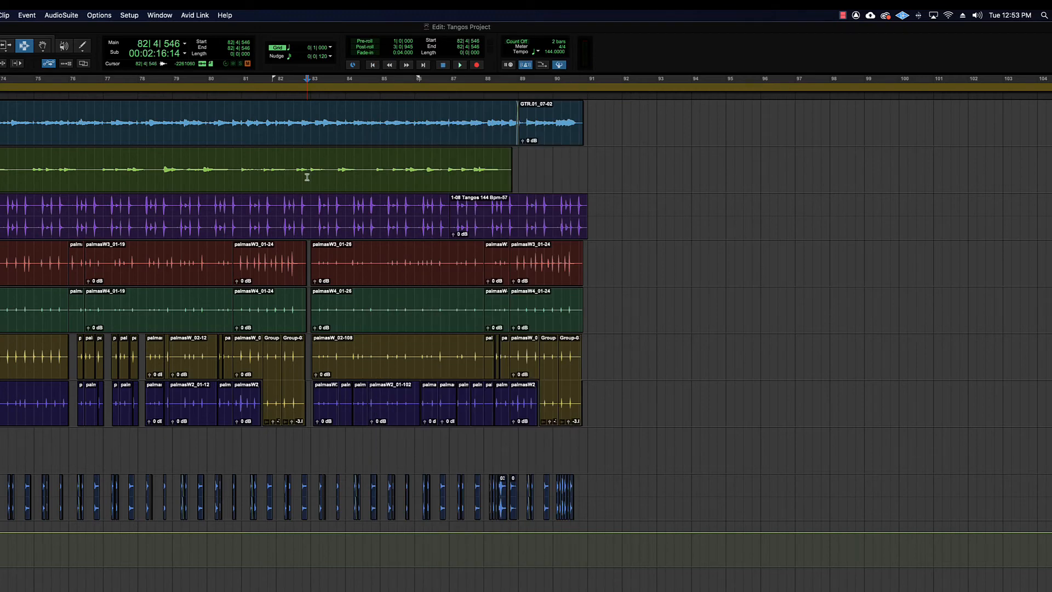
{"action": "left_click_drag", "start_coordinate": [222, 175], "coordinate": [475, 174]}
{"action": "left_click", "coordinate": [285, 170]}
{"action": "left_click_drag", "start_coordinate": [216, 170], "coordinate": [463, 174]}
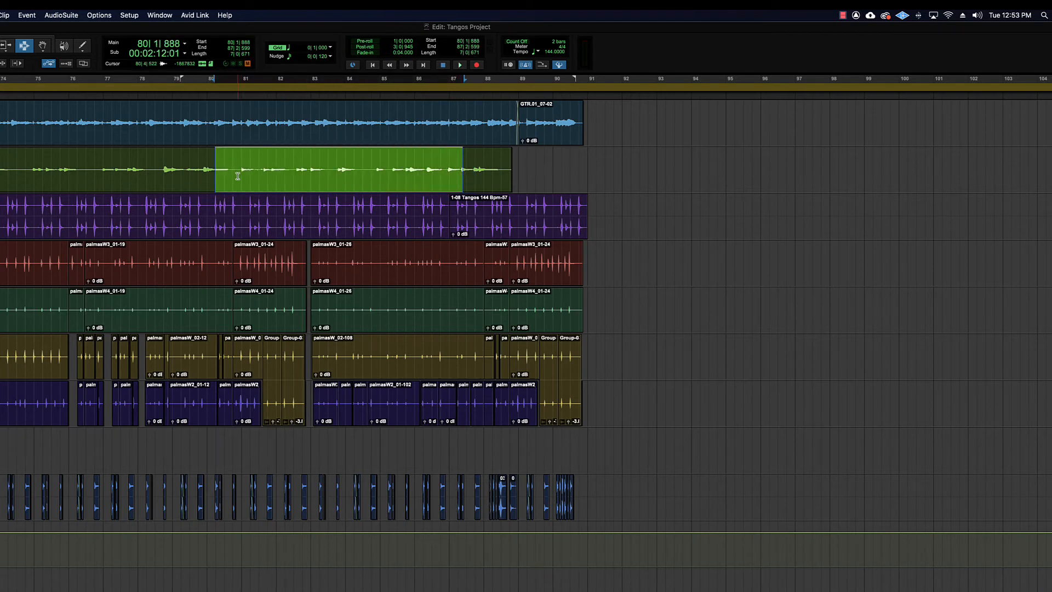
{"action": "left_click_drag", "start_coordinate": [238, 170], "coordinate": [385, 178]}
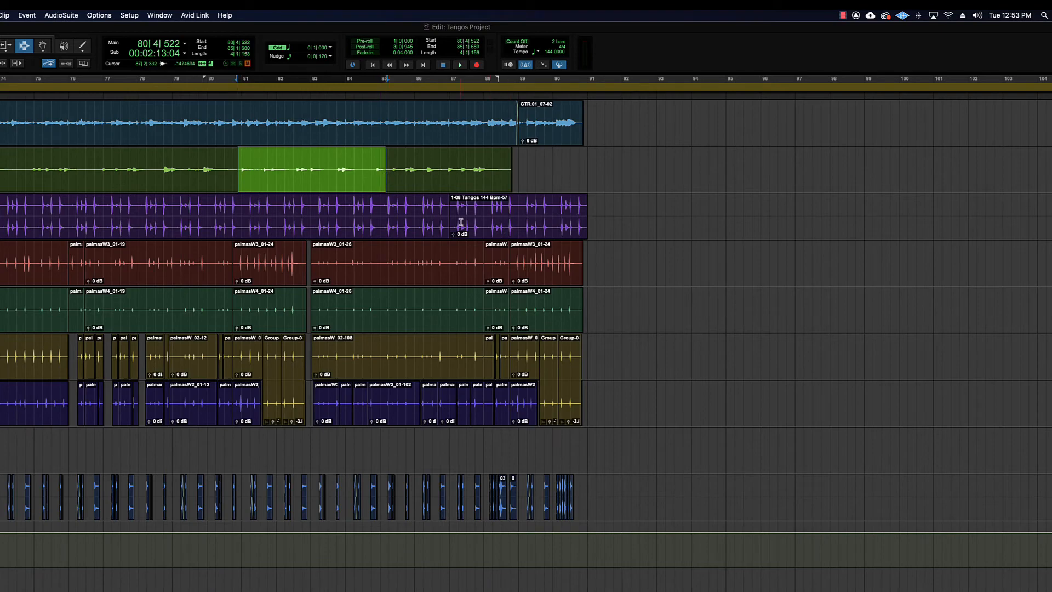
{"action": "key", "text": "super+bracketright"}
{"action": "key", "text": "super+bracketright"}
{"action": "key", "text": "super+bracketright"}
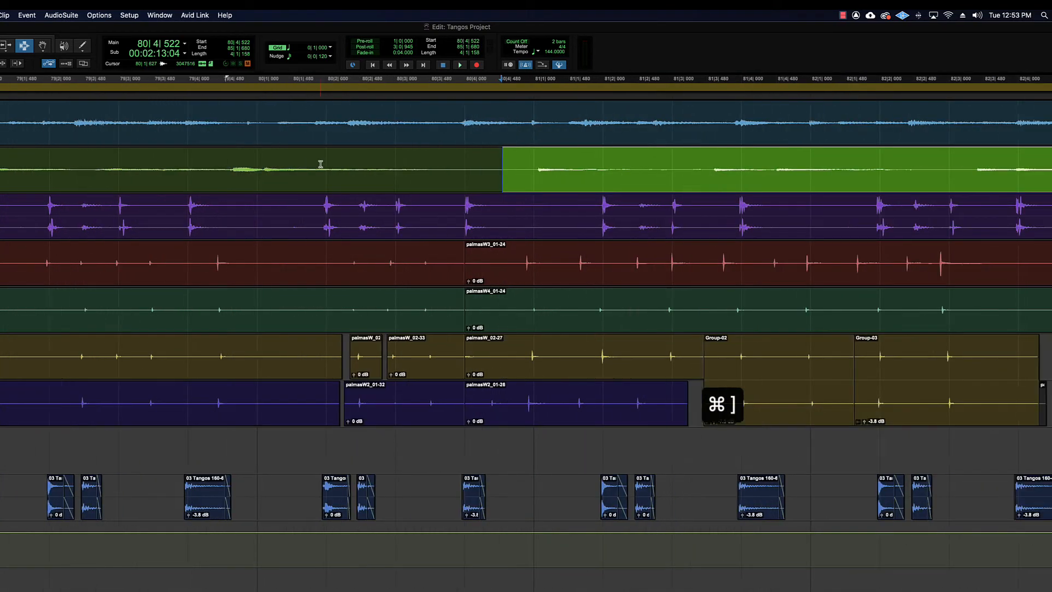
{"action": "left_click_drag", "start_coordinate": [189, 174], "coordinate": [364, 178]}
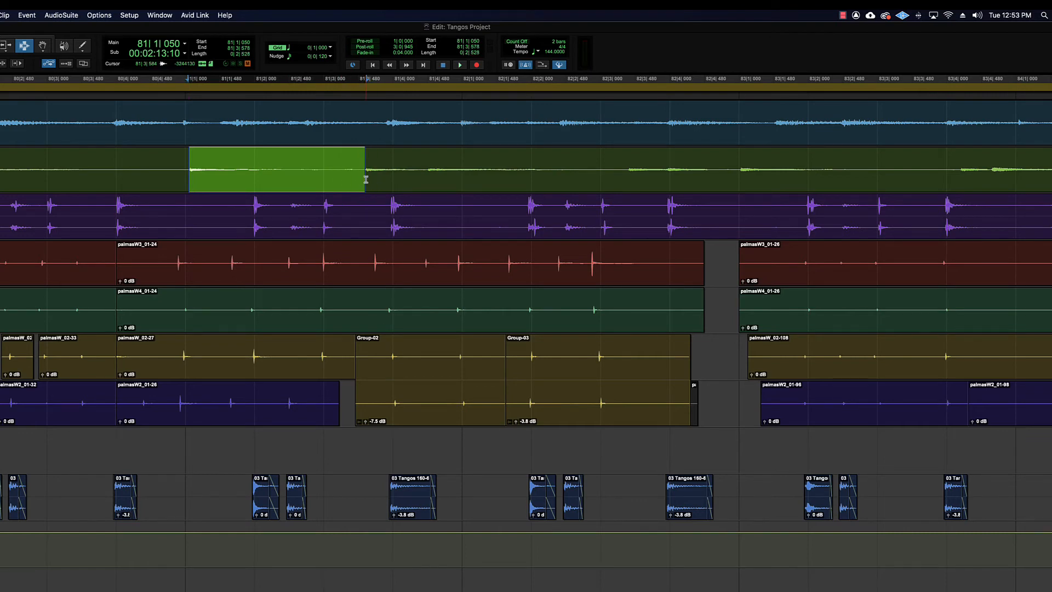
Drop the selection by placing the edit cursor at 82|4|432 on the GTR melody track, and restore the last selection
{"action": "left_click", "coordinate": [701, 174]}
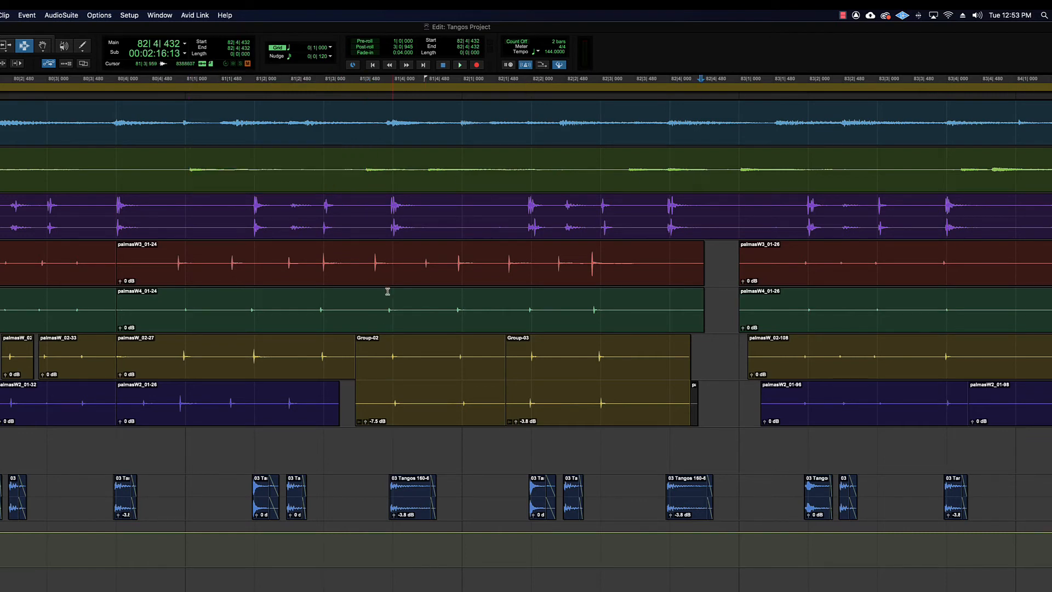
{"action": "left_click", "coordinate": [0, 15]}
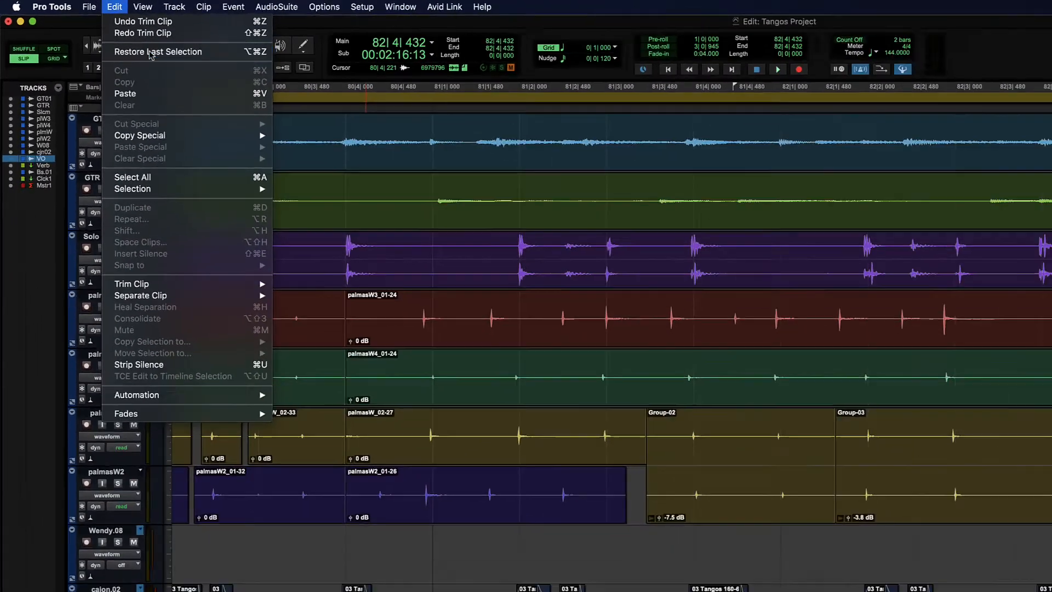
{"action": "left_click", "coordinate": [151, 52]}
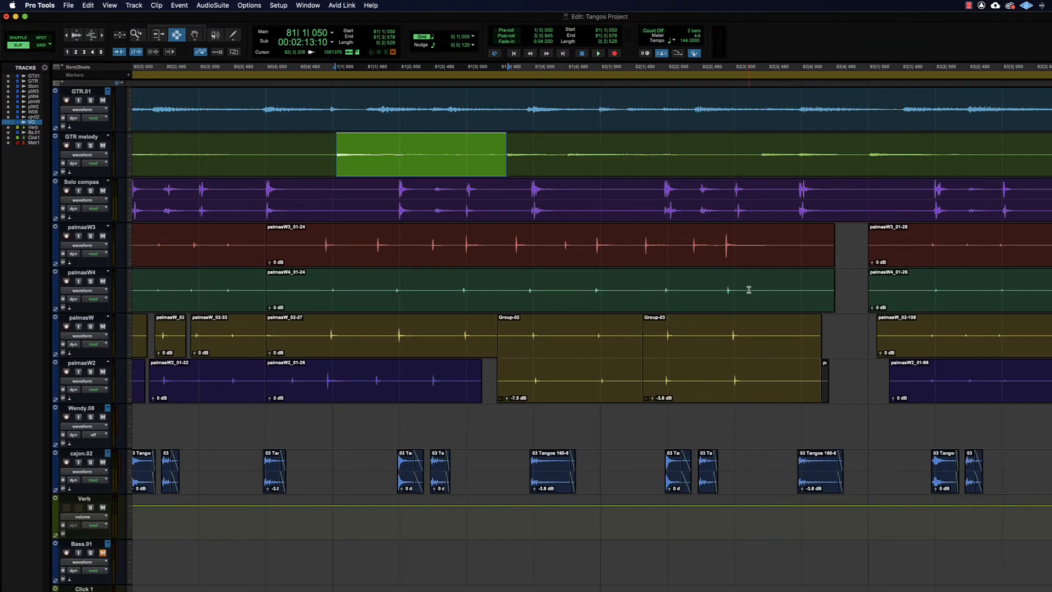
Reselect the single GTR melody note starting at 81|1|050, ending just before the following note
{"action": "left_click", "coordinate": [332, 157]}
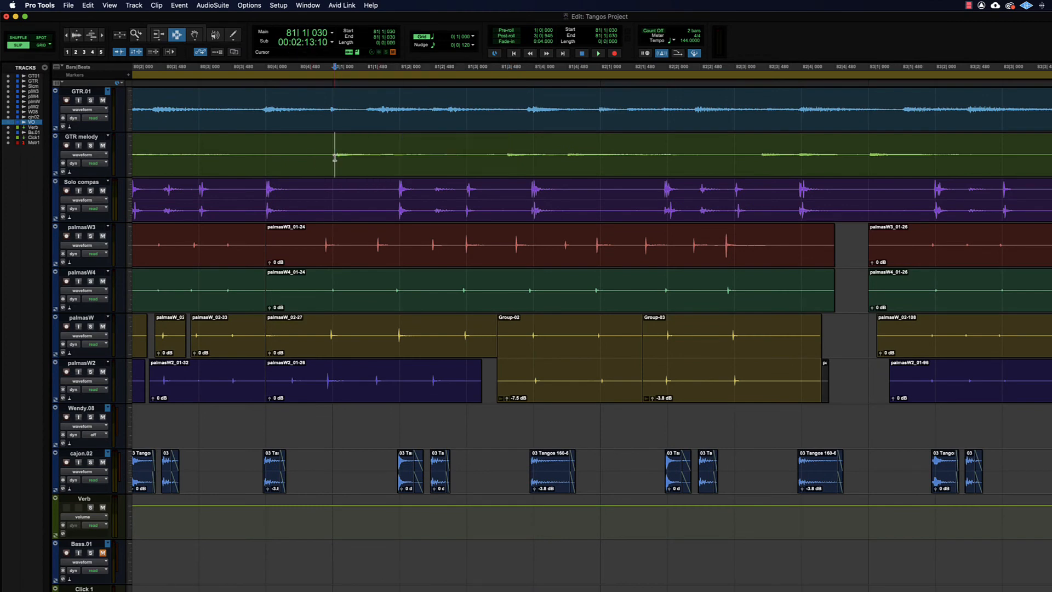
{"action": "left_click_drag", "start_coordinate": [331, 158], "coordinate": [506, 160]}
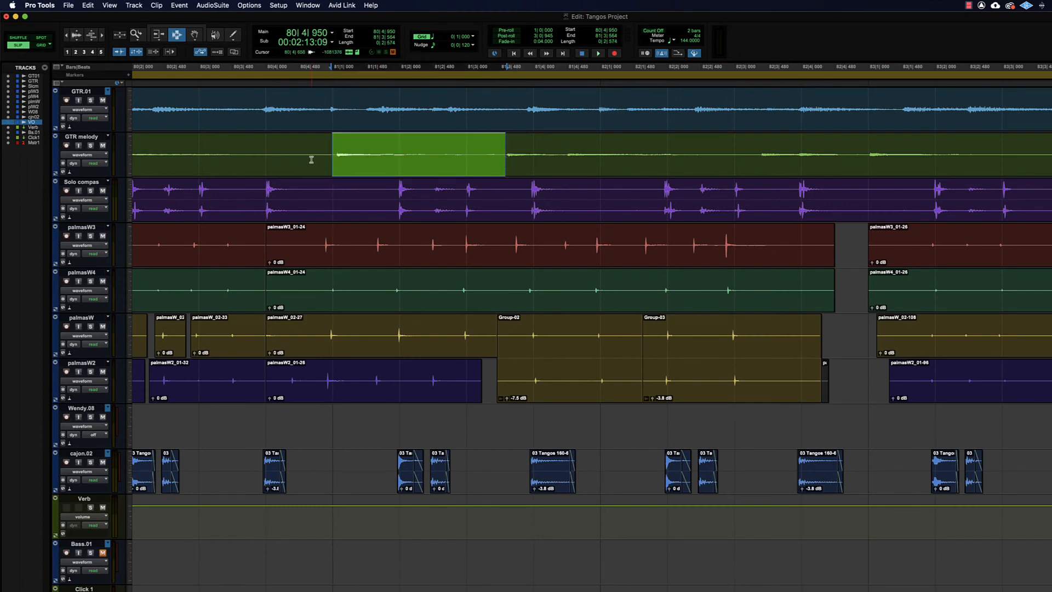
{"action": "left_click", "coordinate": [336, 159]}
{"action": "left_click_drag", "start_coordinate": [335, 158], "coordinate": [504, 160]}
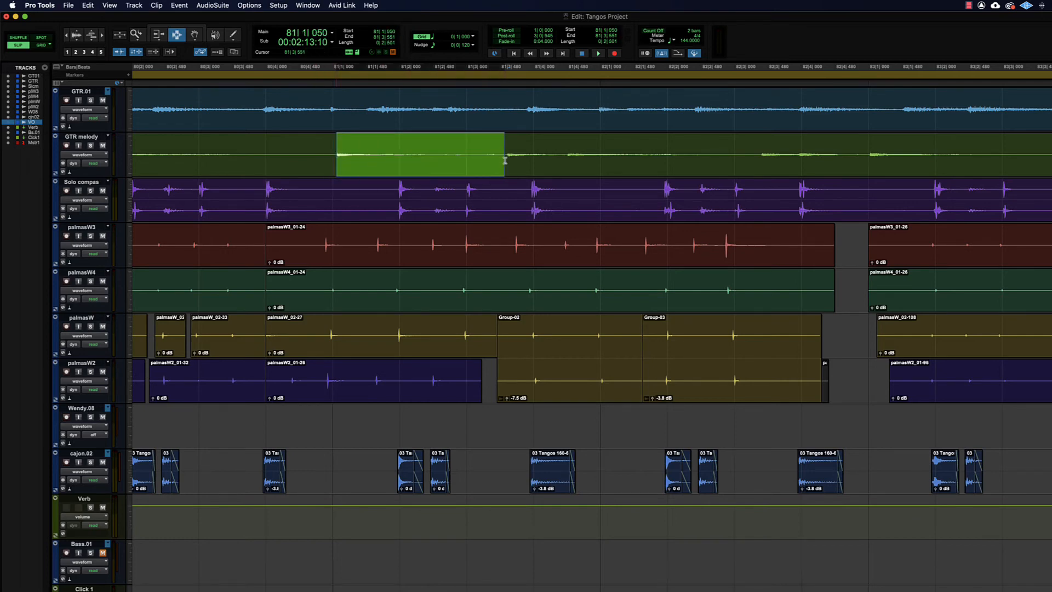
Replace the note selection with an edit cursor at 83|1|656 on the GTR melody track, and restore the last selection
{"action": "left_click", "coordinate": [914, 165]}
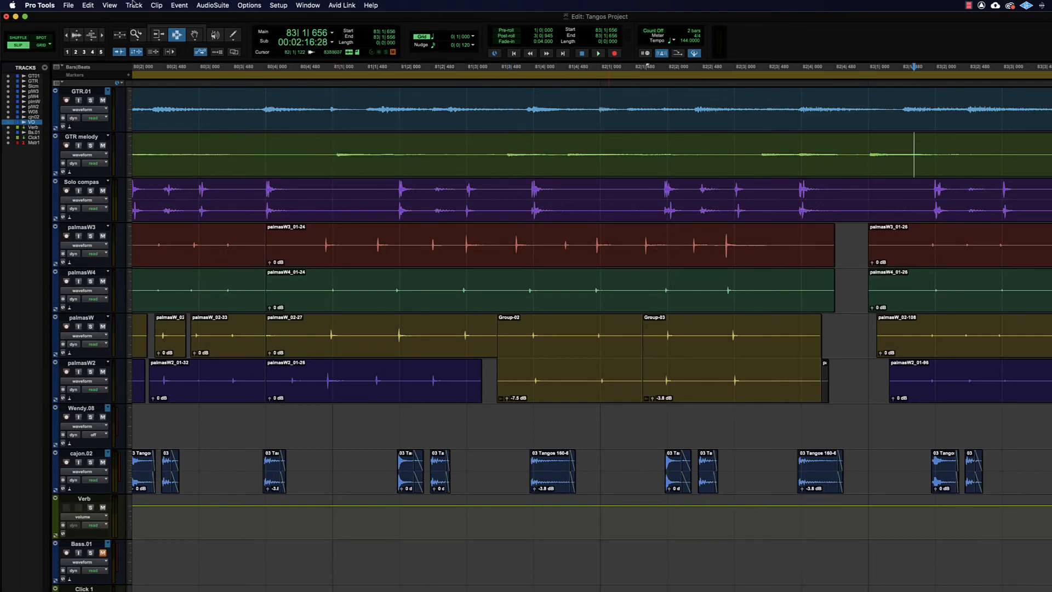
{"action": "left_click", "coordinate": [99, 4]}
{"action": "left_click", "coordinate": [527, 206]}
{"action": "key", "text": "alt+super+z"}
{"action": "left_click", "coordinate": [335, 144]}
{"action": "left_click", "coordinate": [789, 162]}
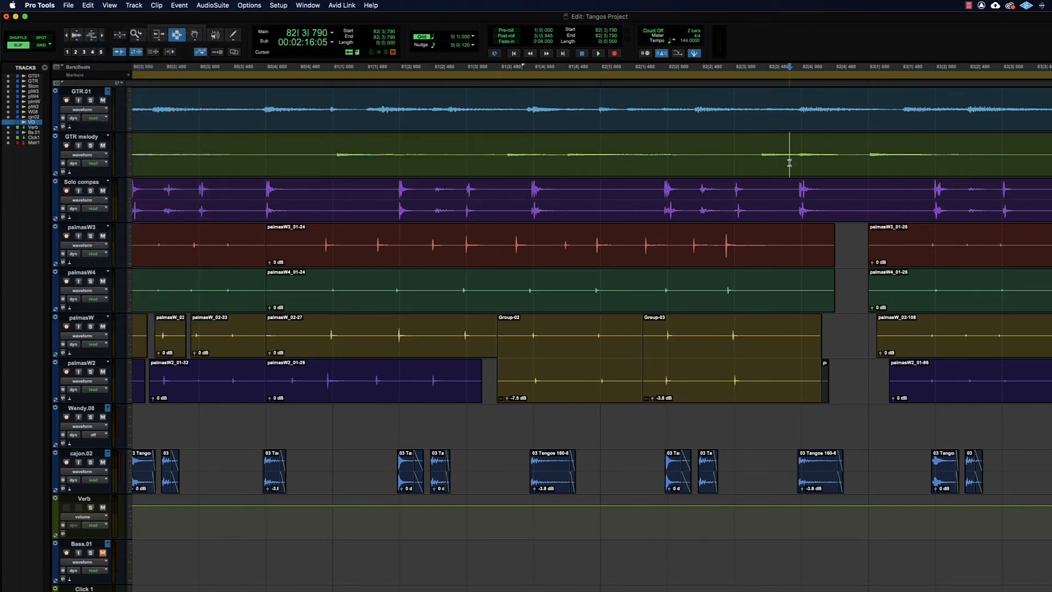
{"action": "left_click", "coordinate": [736, 250]}
{"action": "left_click", "coordinate": [311, 198]}
{"action": "left_click", "coordinate": [415, 253]}
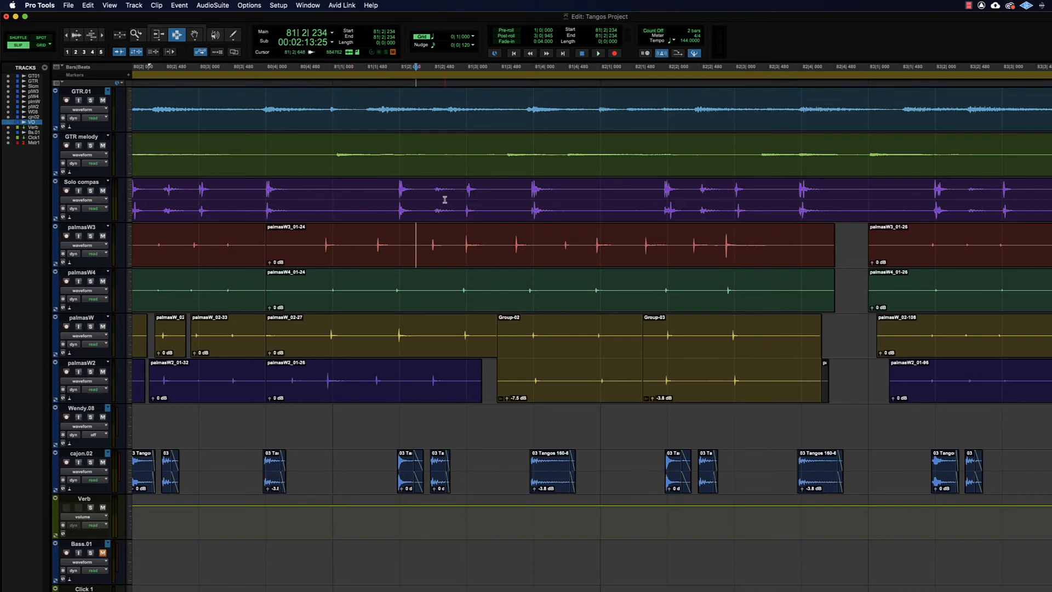
{"action": "left_click_drag", "start_coordinate": [344, 141], "coordinate": [492, 145]}
{"action": "left_click", "coordinate": [798, 142]}
{"action": "left_click", "coordinate": [536, 208]}
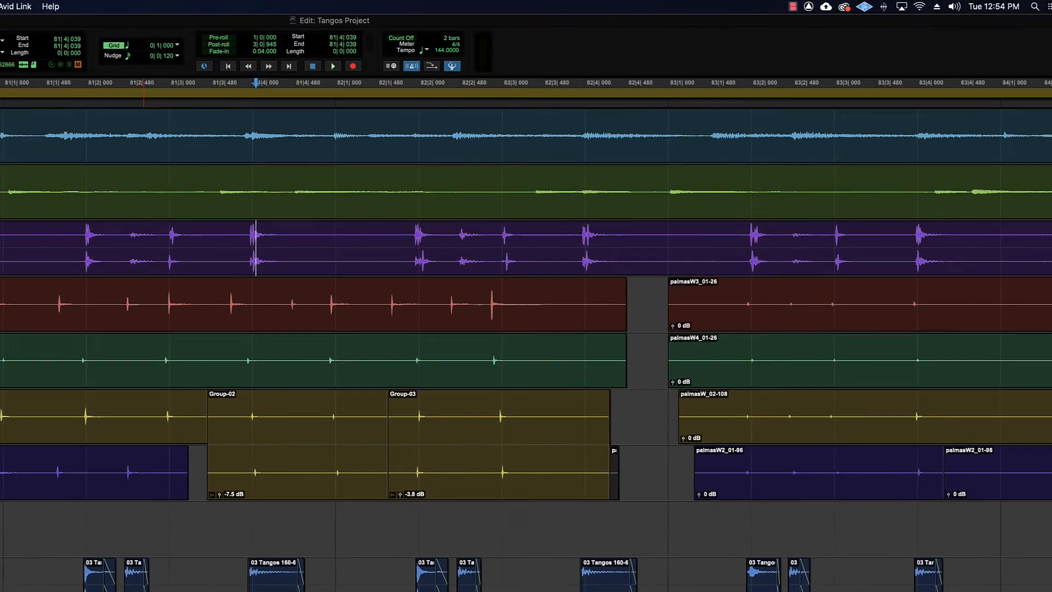
{"action": "left_click", "coordinate": [546, 192]}
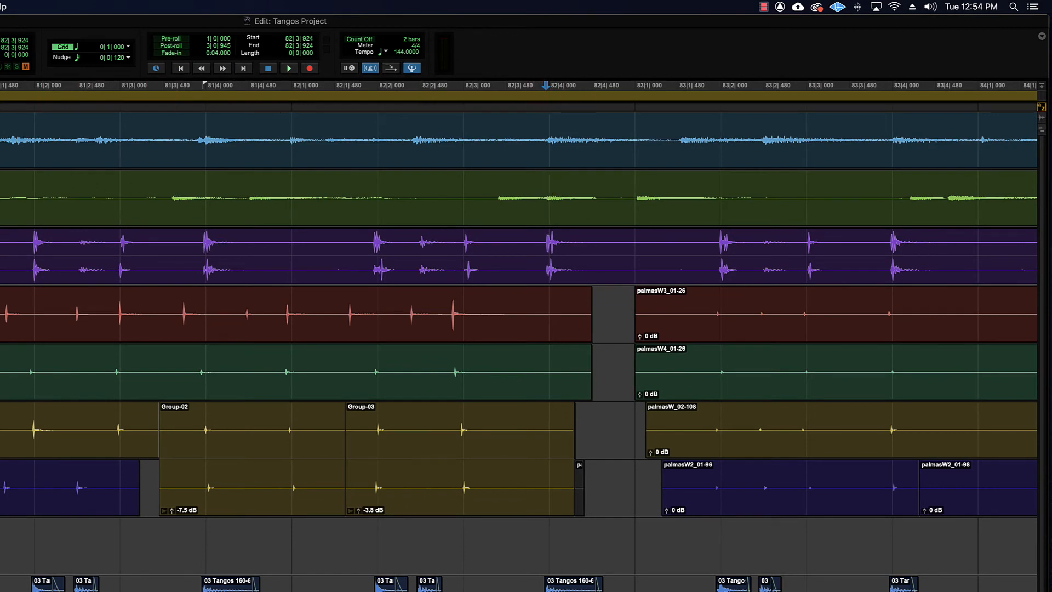
{"action": "left_click_drag", "start_coordinate": [0, 187], "coordinate": [0, 190]}
{"action": "key", "text": "Down"}
{"action": "left_click", "coordinate": [3, 267]}
Locate the Revert to Saved command for the session
{"action": "key", "text": "super+bracketleft"}
{"action": "key", "text": "super+bracketleft"}
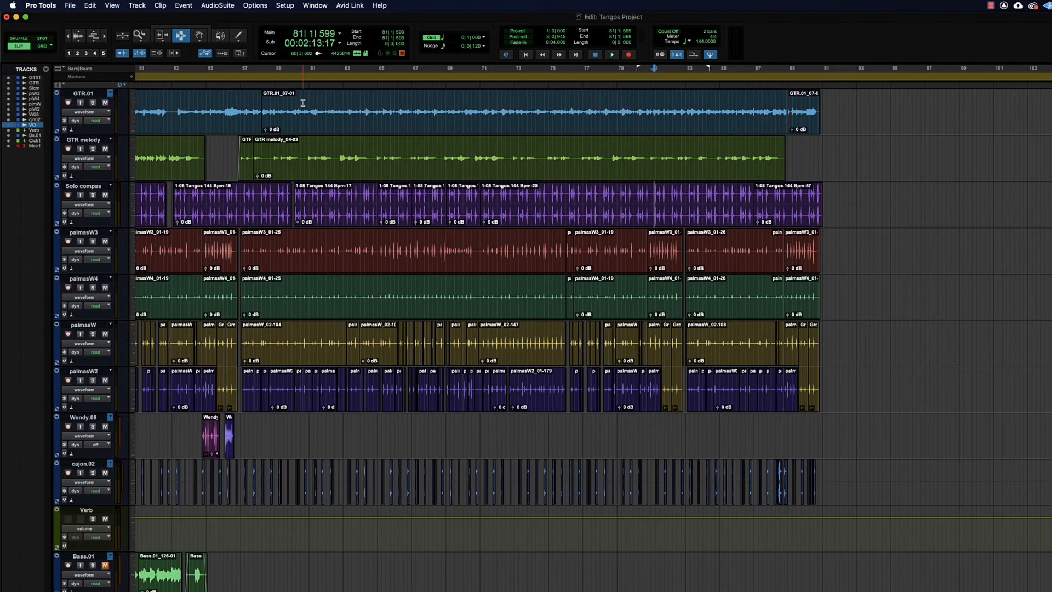
{"action": "left_click", "coordinate": [73, 6]}
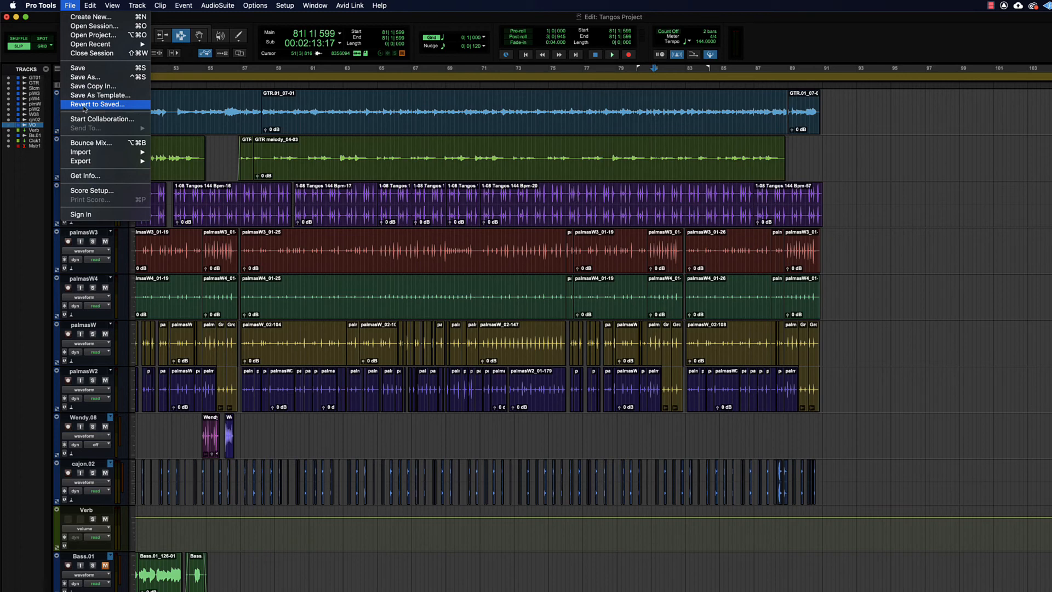
{"action": "left_click", "coordinate": [75, 105]}
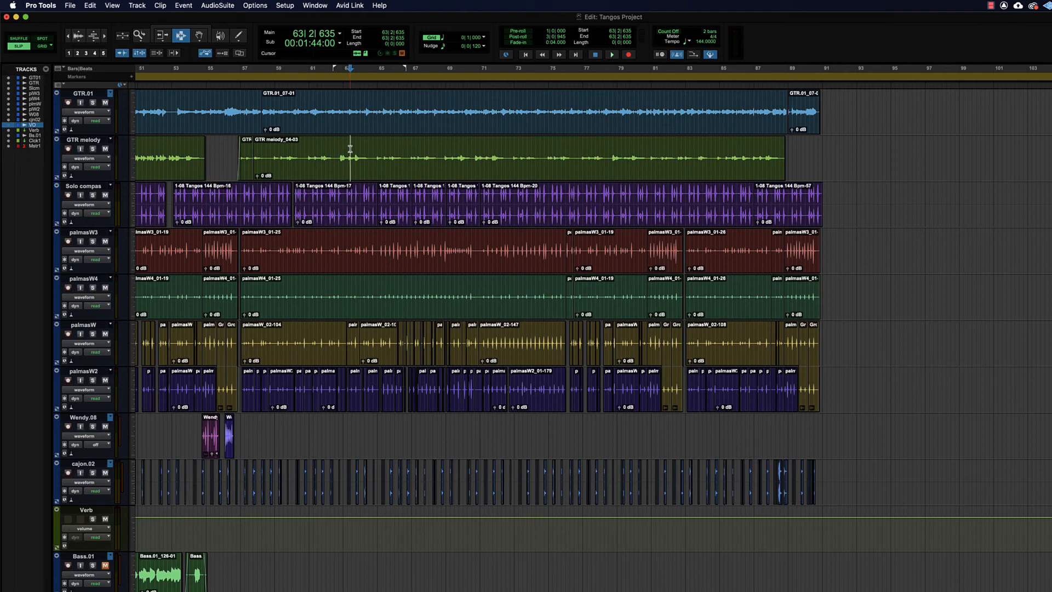
Start opening a session and browse through the Tangos Project folder into its Session File Backups folder
{"action": "left_click", "coordinate": [72, 7]}
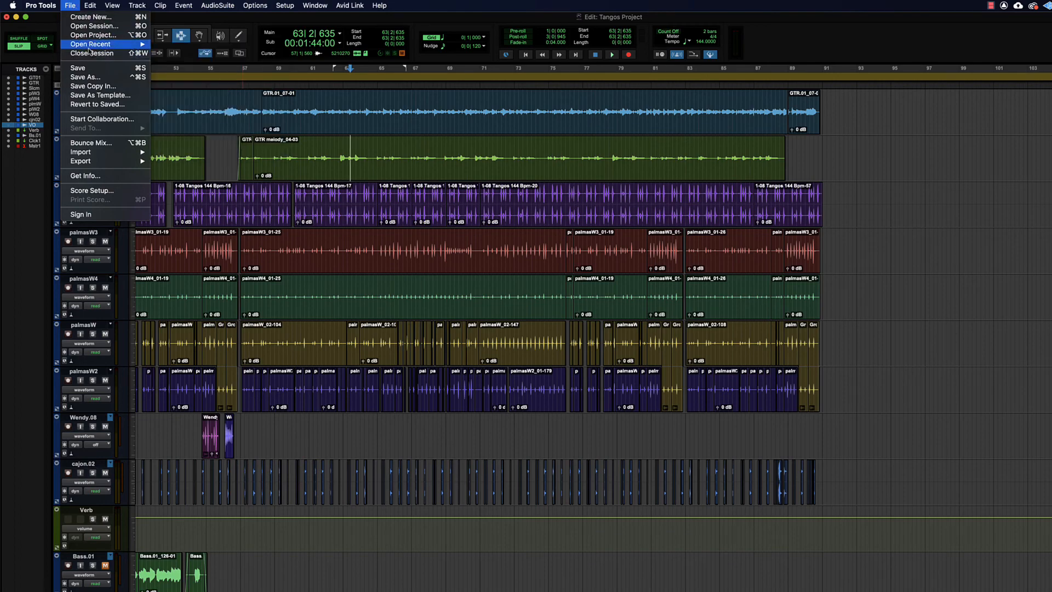
{"action": "left_click", "coordinate": [89, 26]}
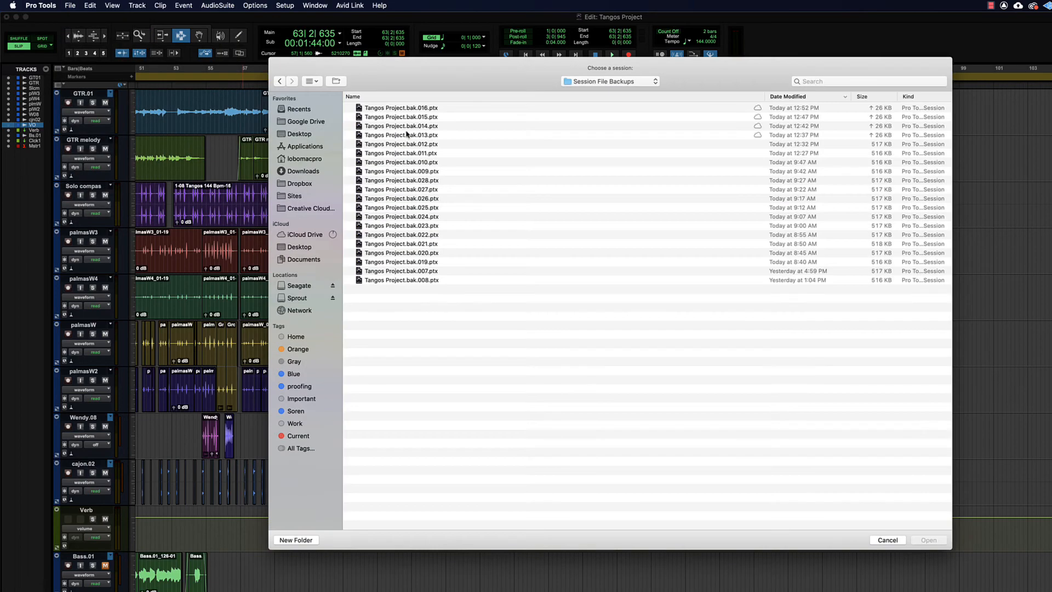
{"action": "left_click", "coordinate": [611, 81]}
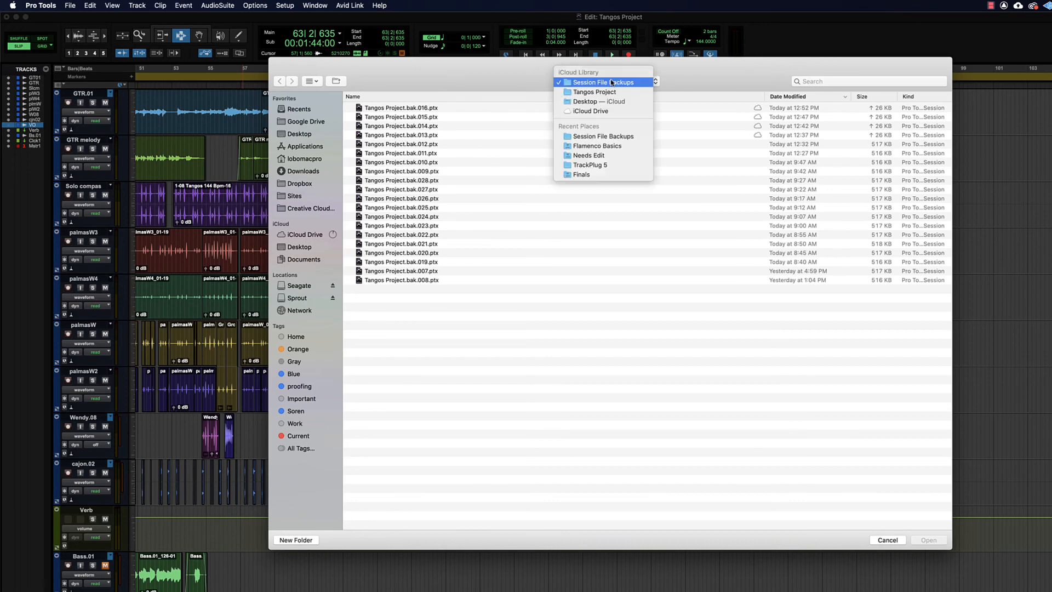
{"action": "left_click", "coordinate": [608, 98]}
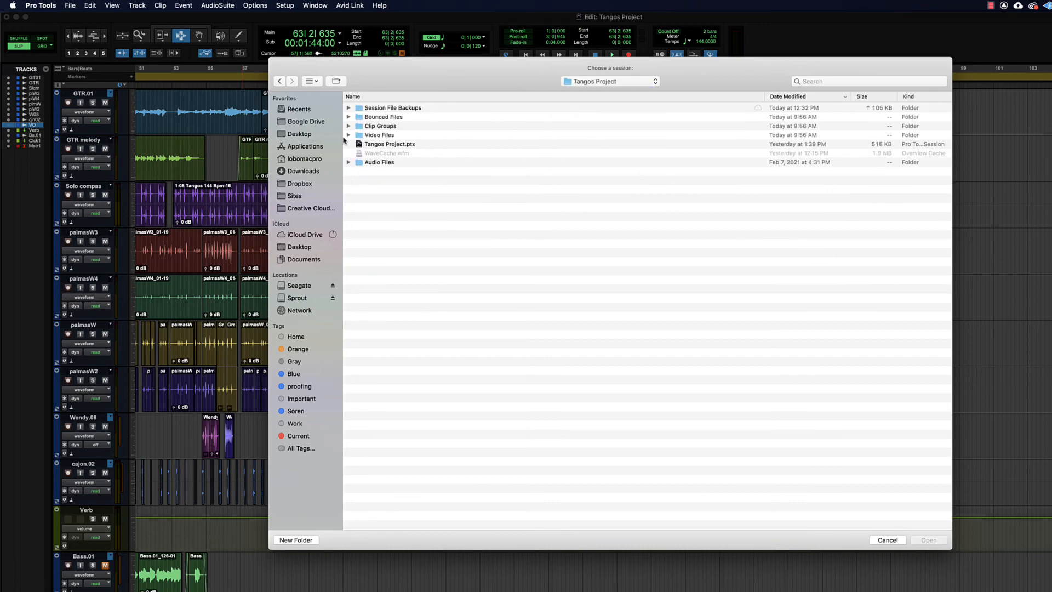
{"action": "double_click", "coordinate": [362, 108]}
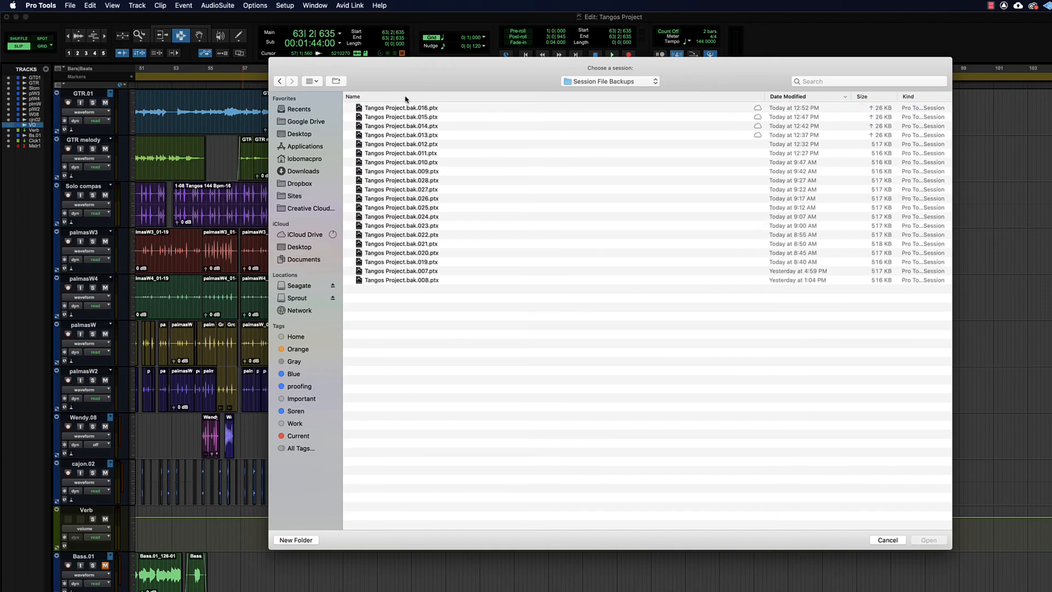
Open the 9:27 AM backup Tangos Project.bak.028.ptx without saving the changes to the current Tangos Project session
{"action": "left_click", "coordinate": [378, 108]}
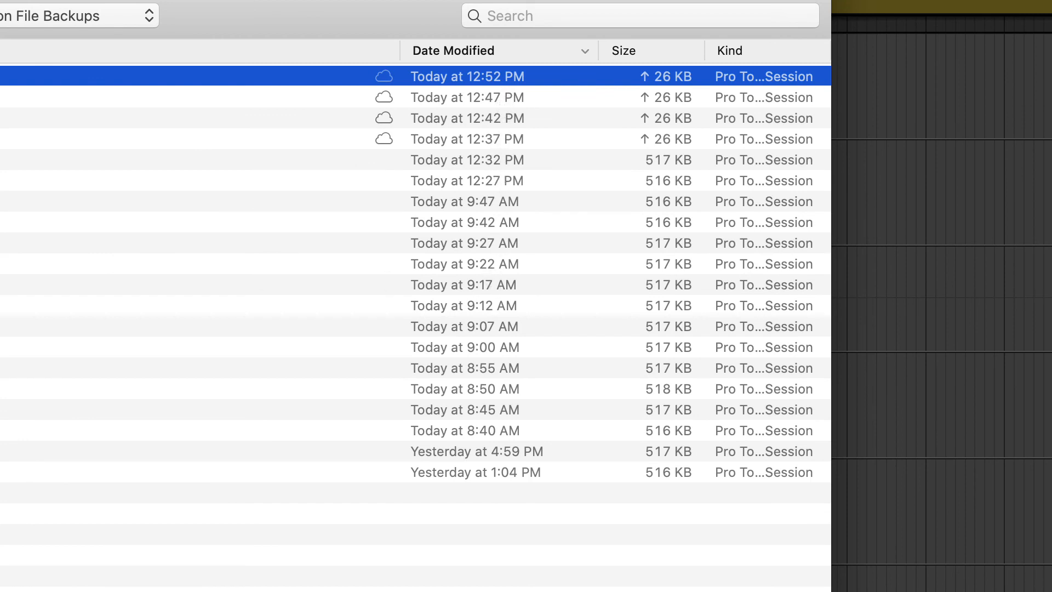
{"action": "left_click", "coordinate": [11, 243]}
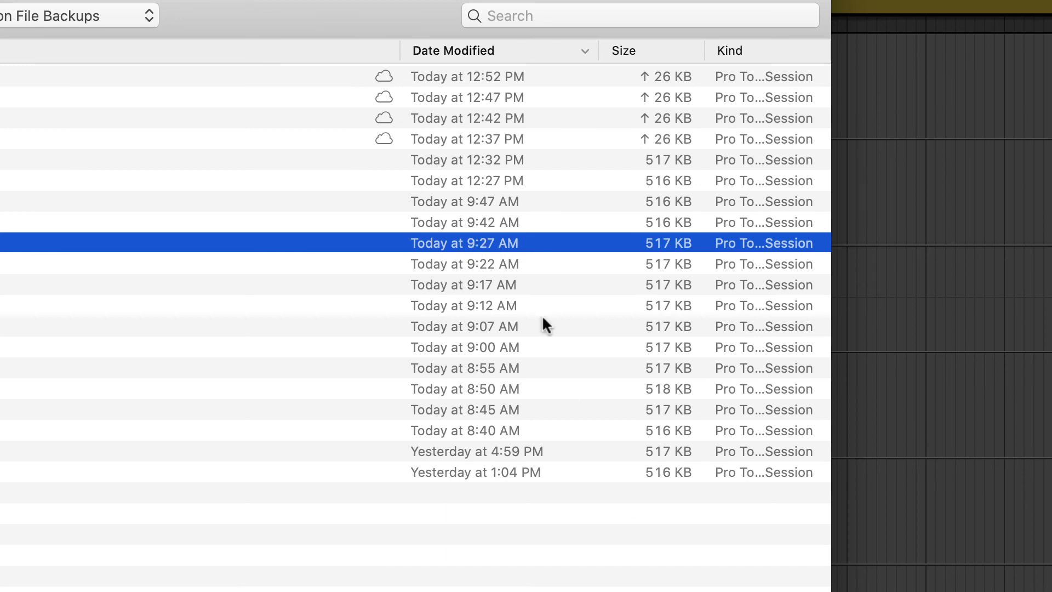
{"action": "key", "text": "Return"}
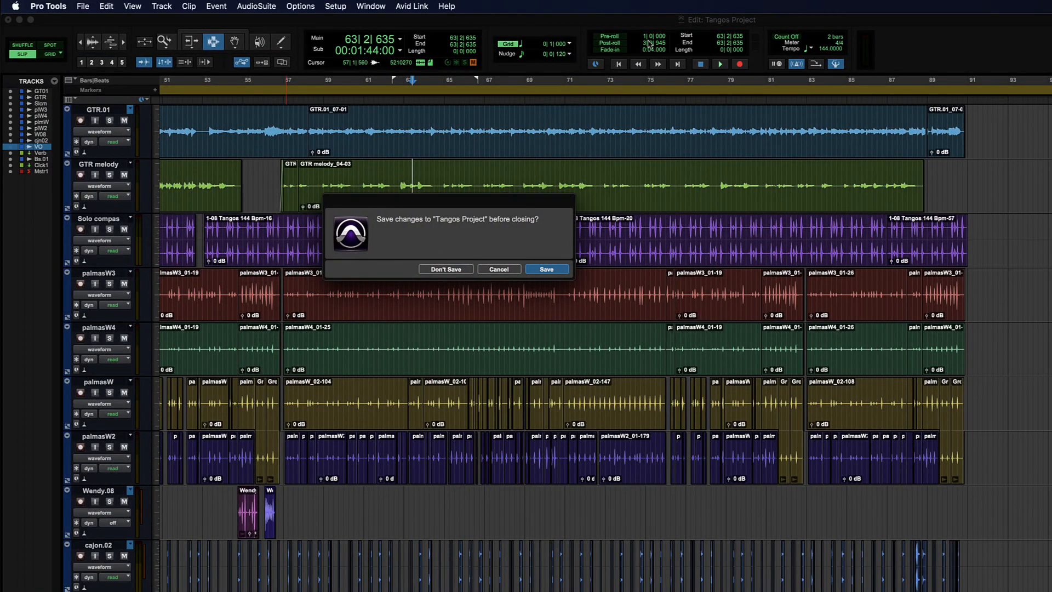
{"action": "left_click", "coordinate": [435, 270]}
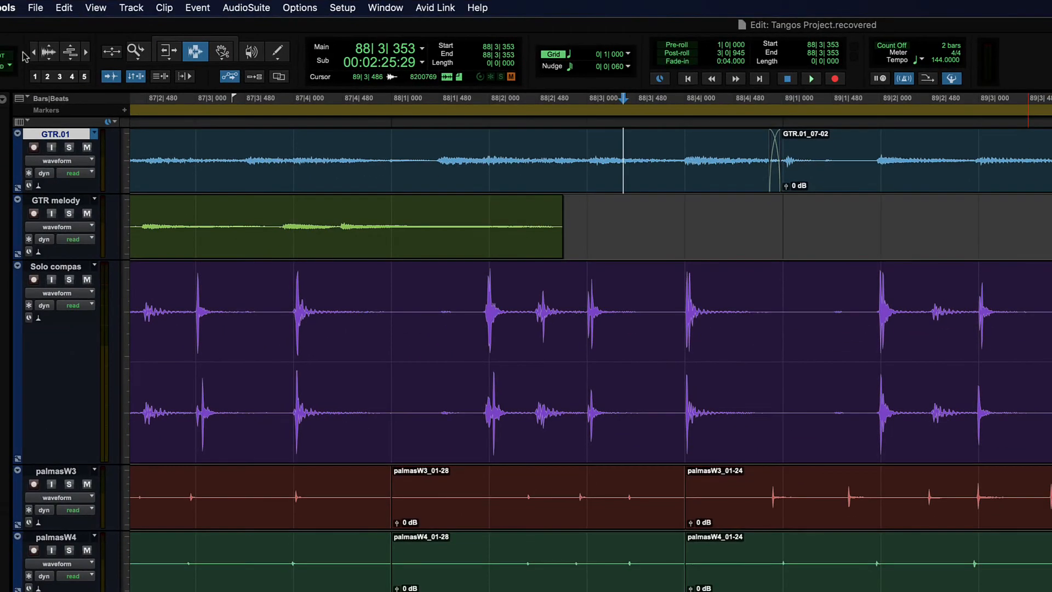
Start saving the recovered session under the name Tangos Project.ptx in the Tangos Project folder, and cancel the save
{"action": "left_click", "coordinate": [40, 7]}
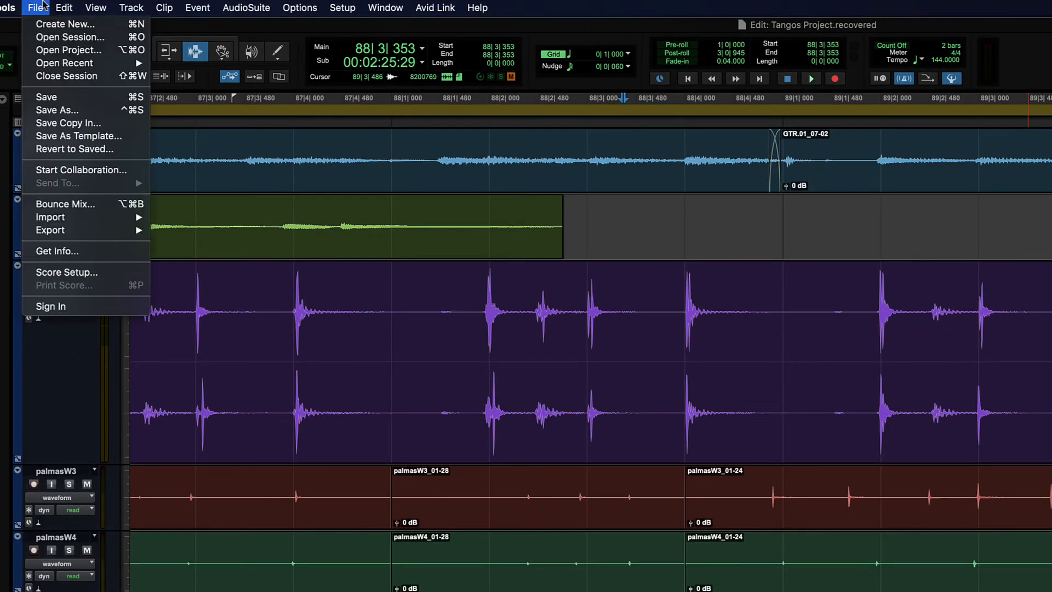
{"action": "left_click", "coordinate": [55, 110]}
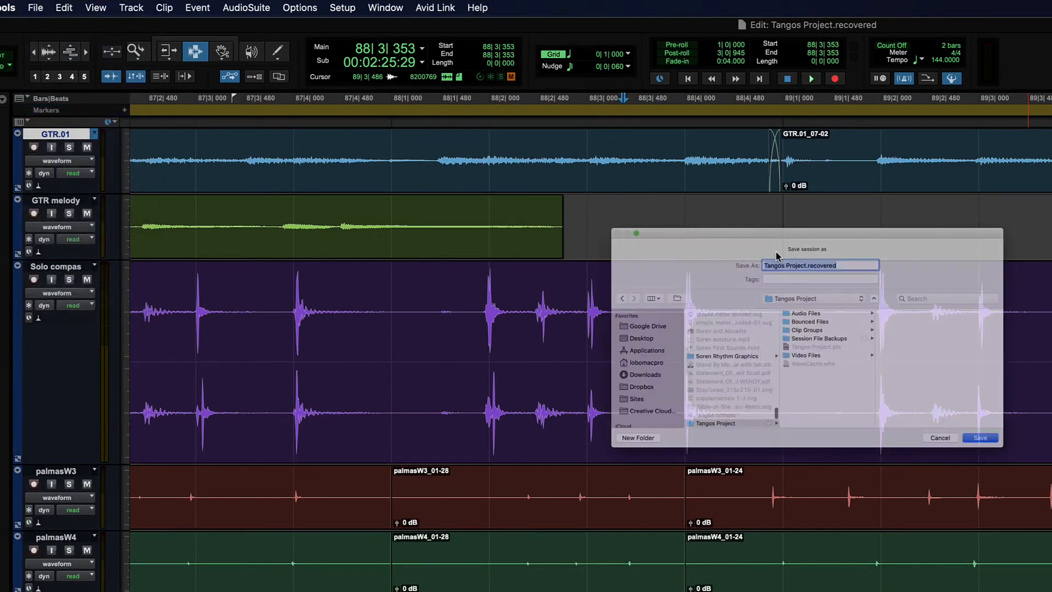
{"action": "left_click", "coordinate": [806, 353]}
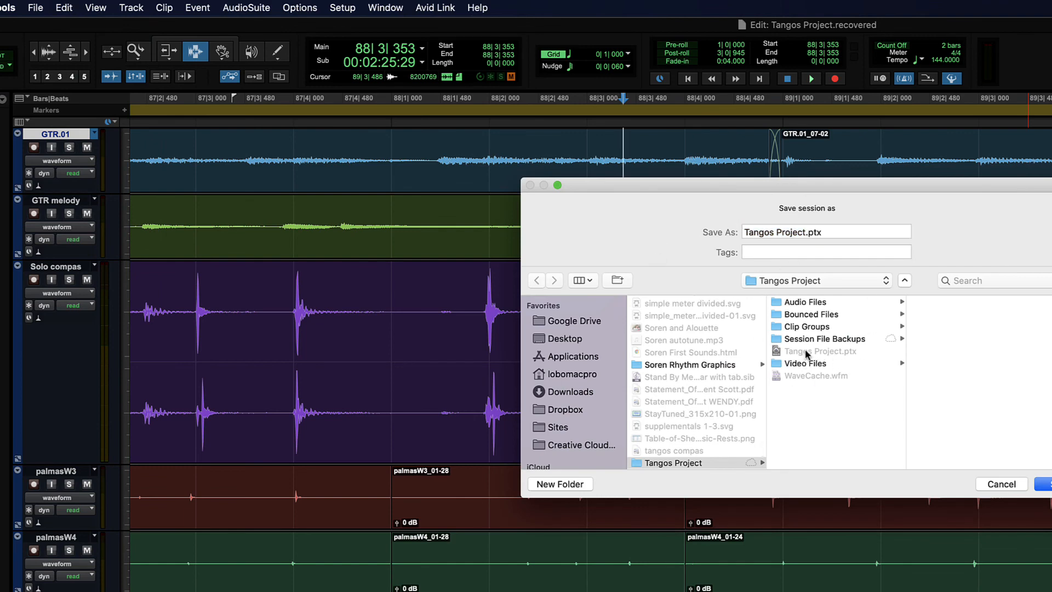
{"action": "left_click", "coordinate": [1000, 483]}
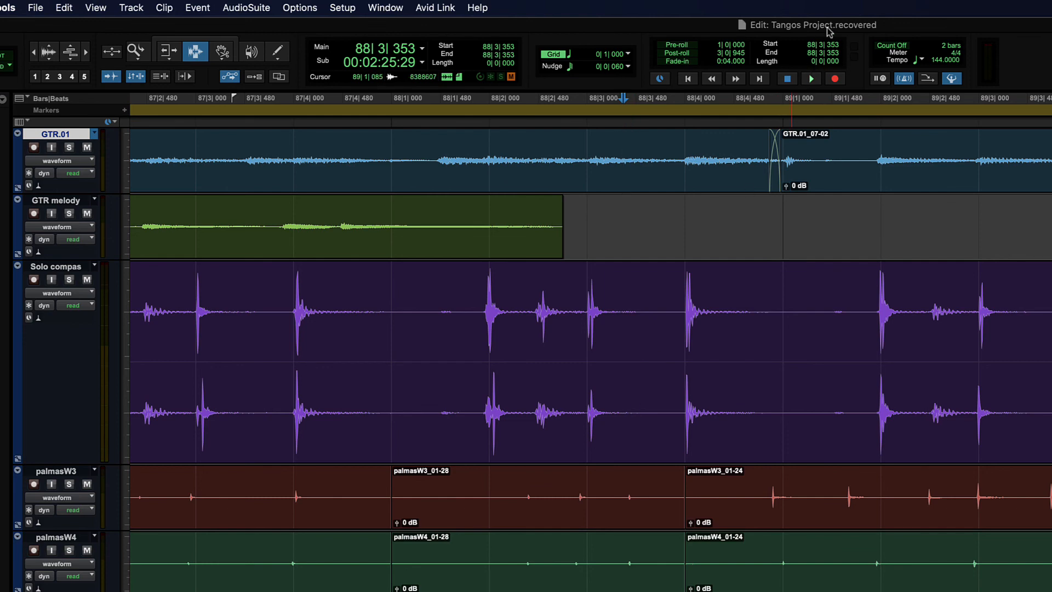
Place the edit cursor at 87|4|324 on the GTR melody track, and show and hide the Clips list
{"action": "left_click", "coordinate": [712, 228]}
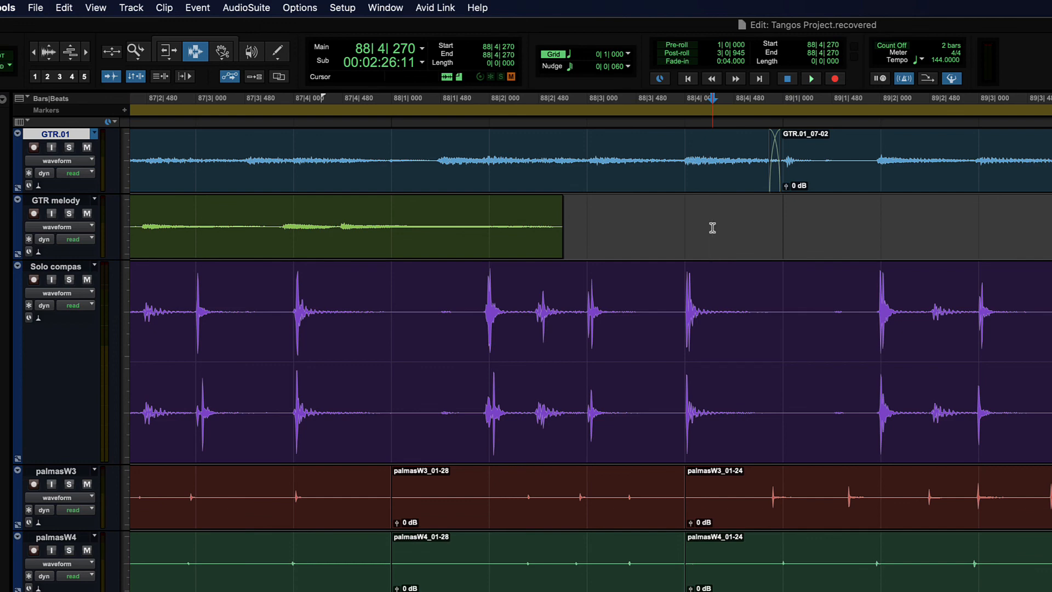
{"action": "left_click", "coordinate": [327, 242]}
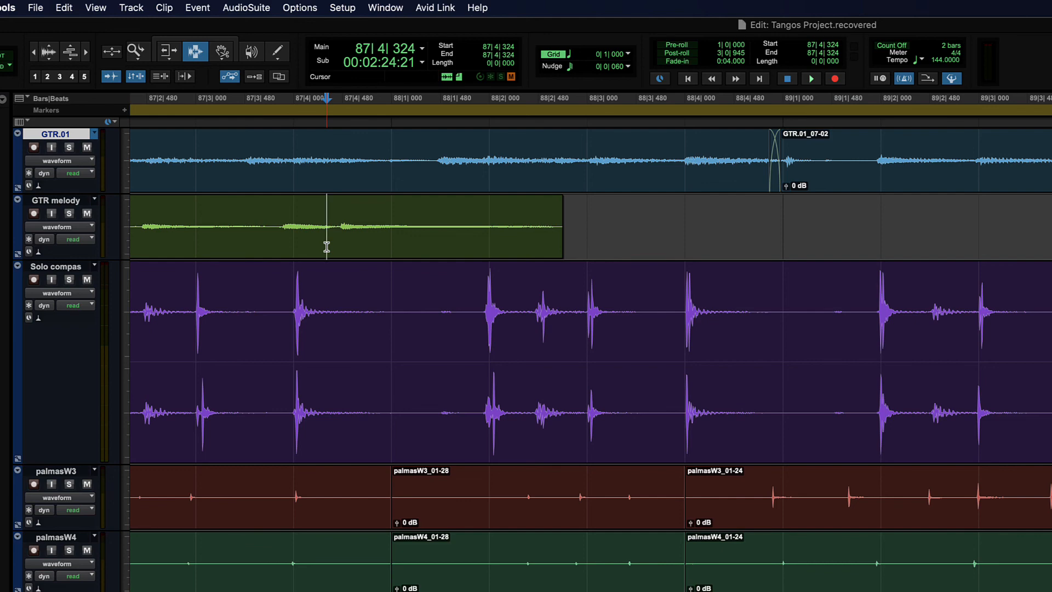
{"action": "left_click", "coordinate": [326, 244]}
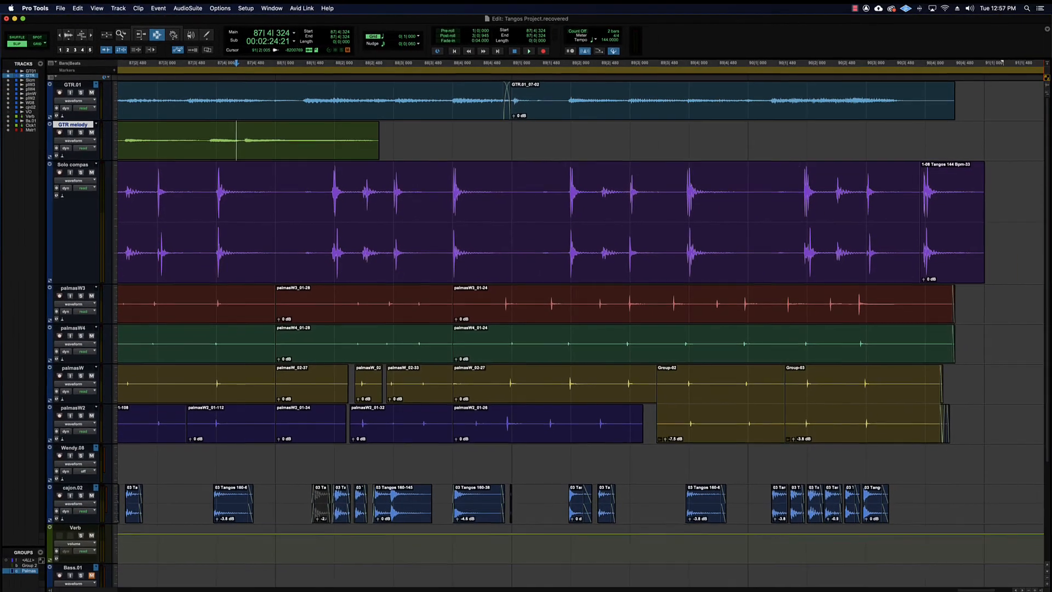
{"action": "left_click", "coordinate": [1039, 589]}
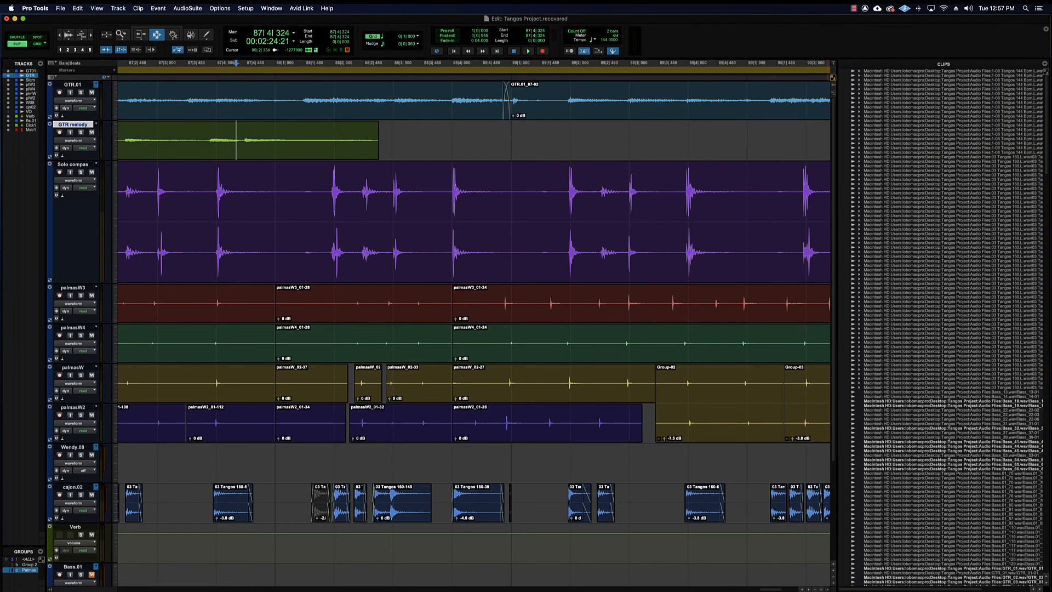
{"action": "left_click", "coordinate": [827, 589]}
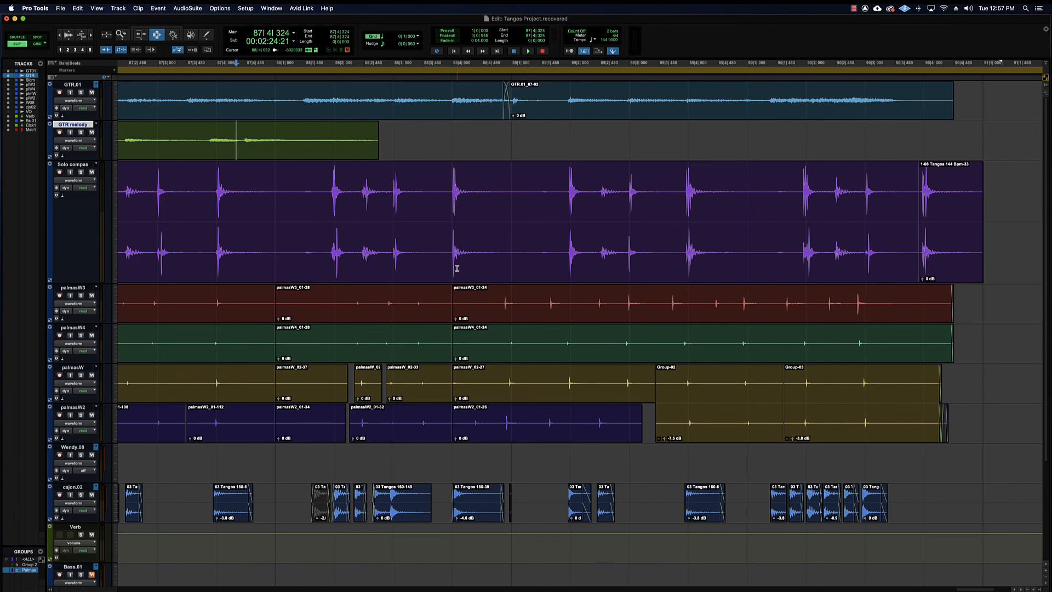